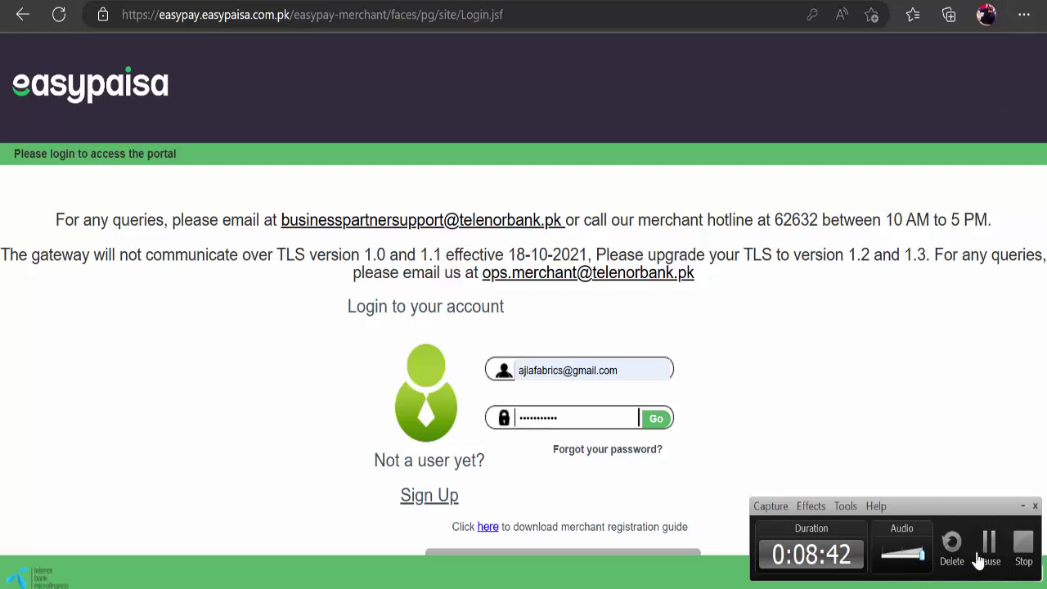
# - Log in to the merchant portal with the prefilled credentials, reloading the page and resubmitting the login form
pyautogui.click(987, 546)
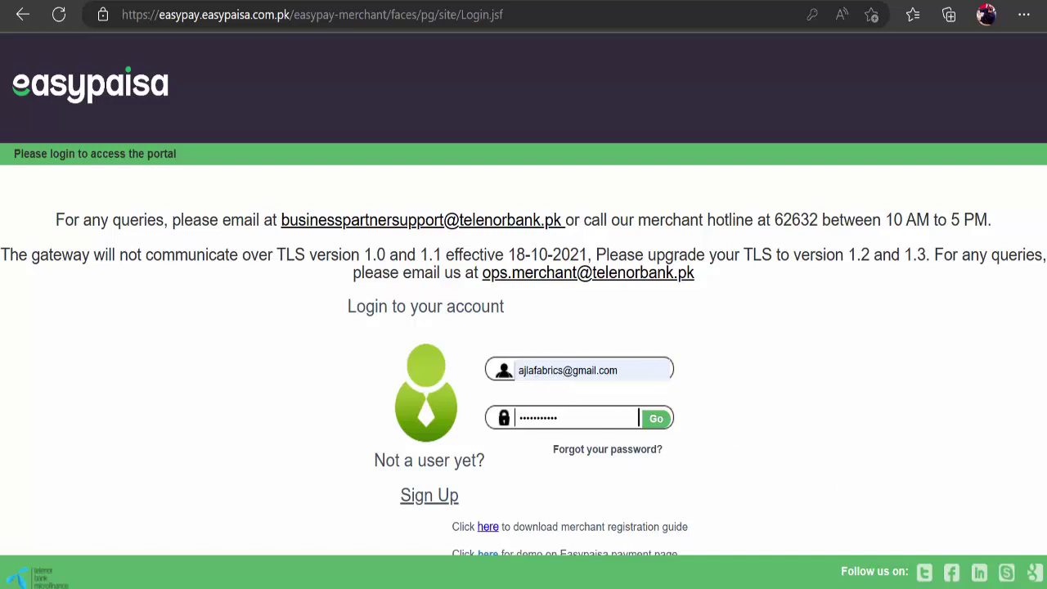
pyautogui.click(656, 421)
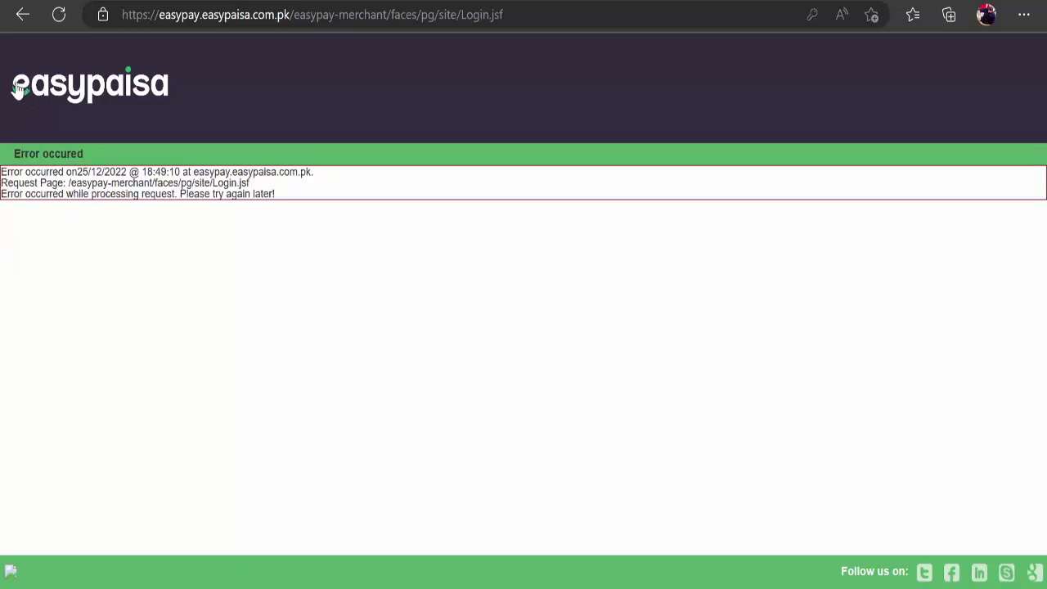
pyautogui.click(57, 16)
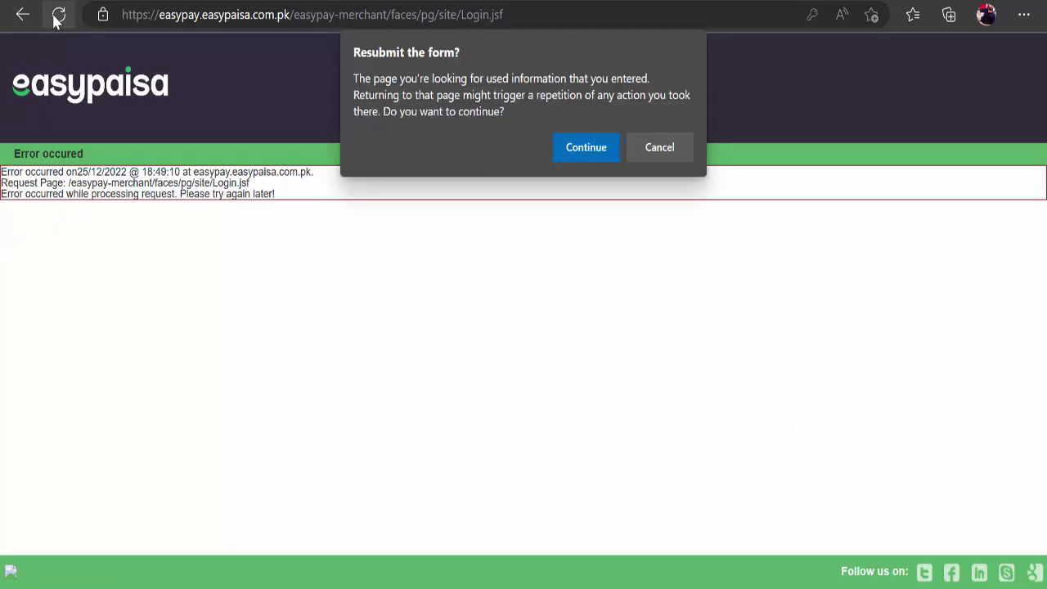
pyautogui.click(601, 149)
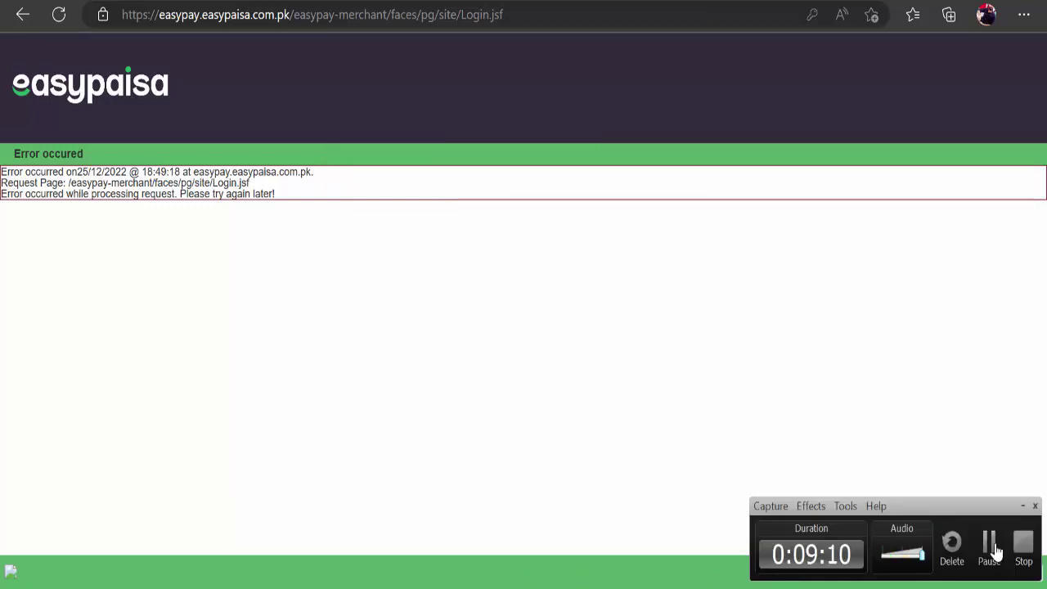
# - Create a new merchant registration request
pyautogui.click(995, 552)
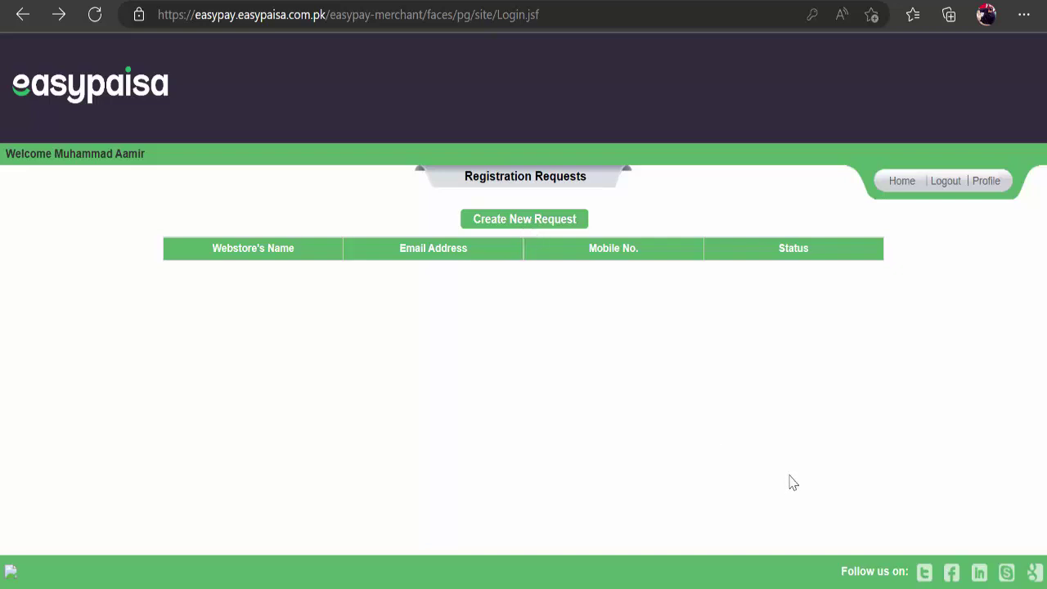
pyautogui.click(537, 225)
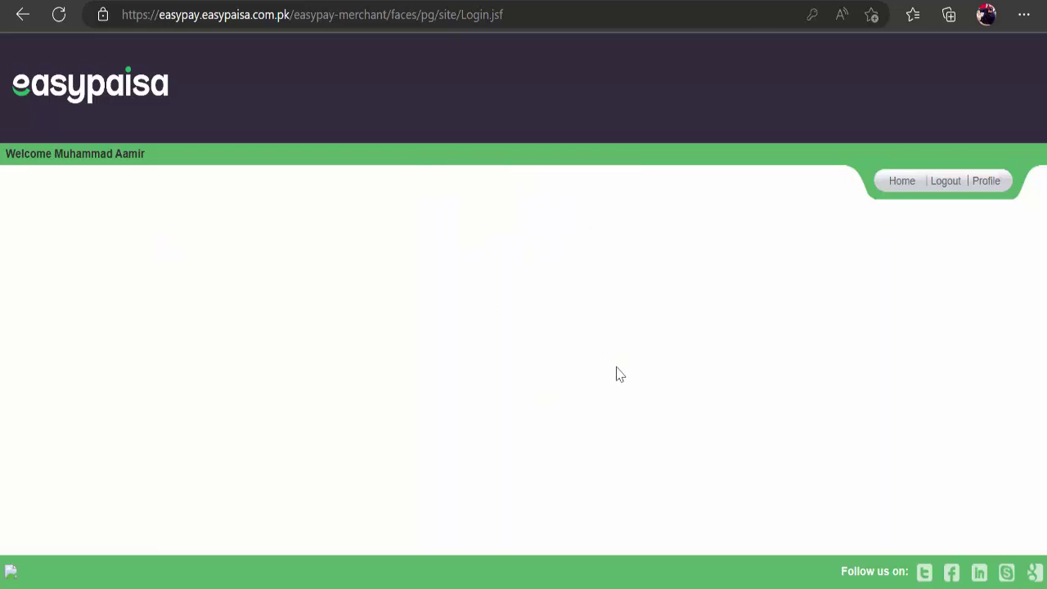
# - Examine the registration sections up to Attachment and the required Account Information fields under Merchant's Details and Contact Details
pyautogui.scroll(-4, 598, 380)
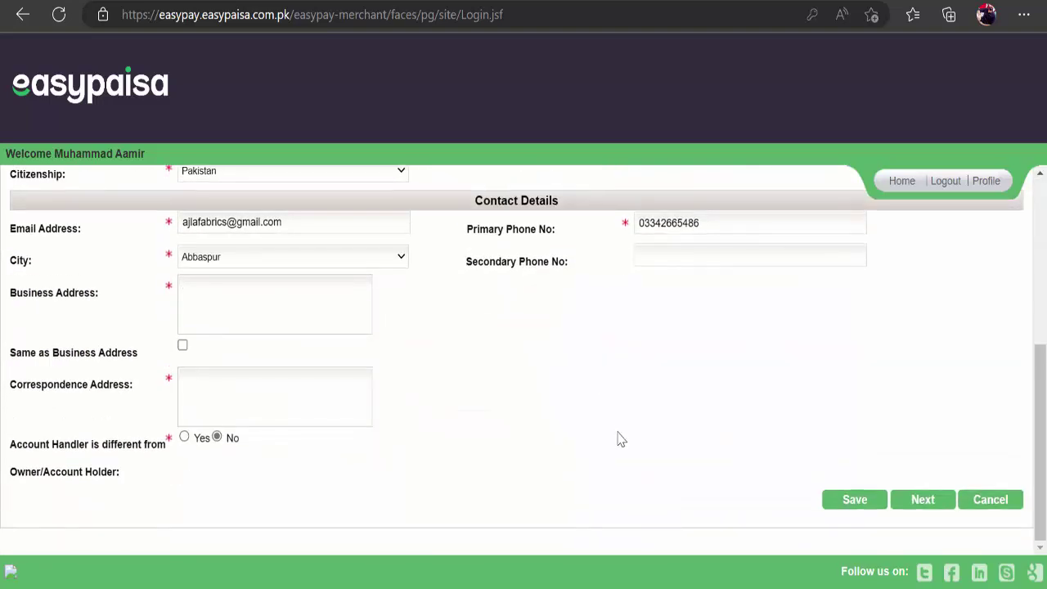
pyautogui.scroll(4, 619, 440)
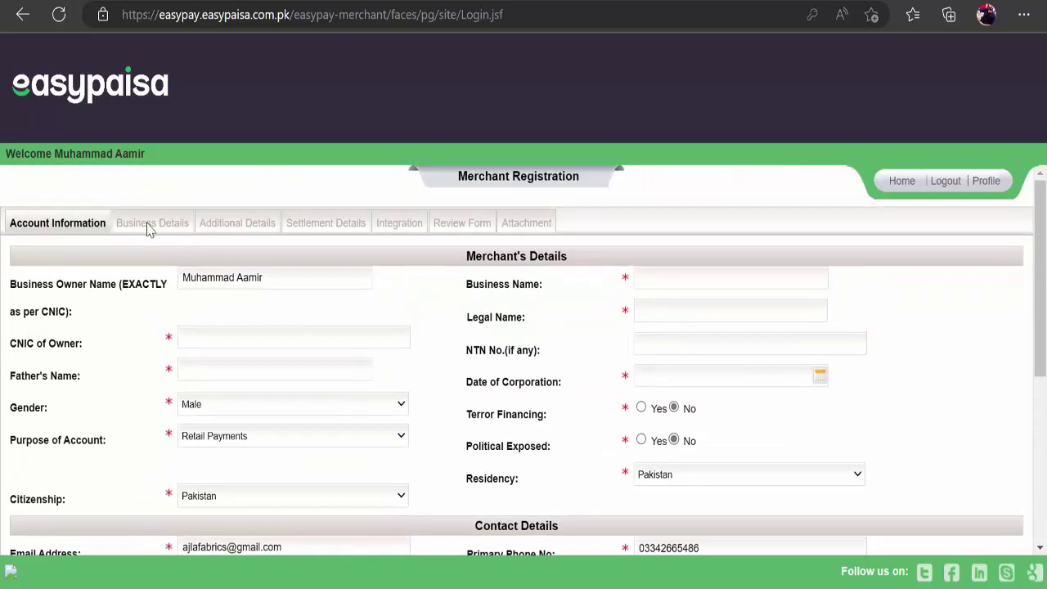
pyautogui.scroll(-4, 734, 466)
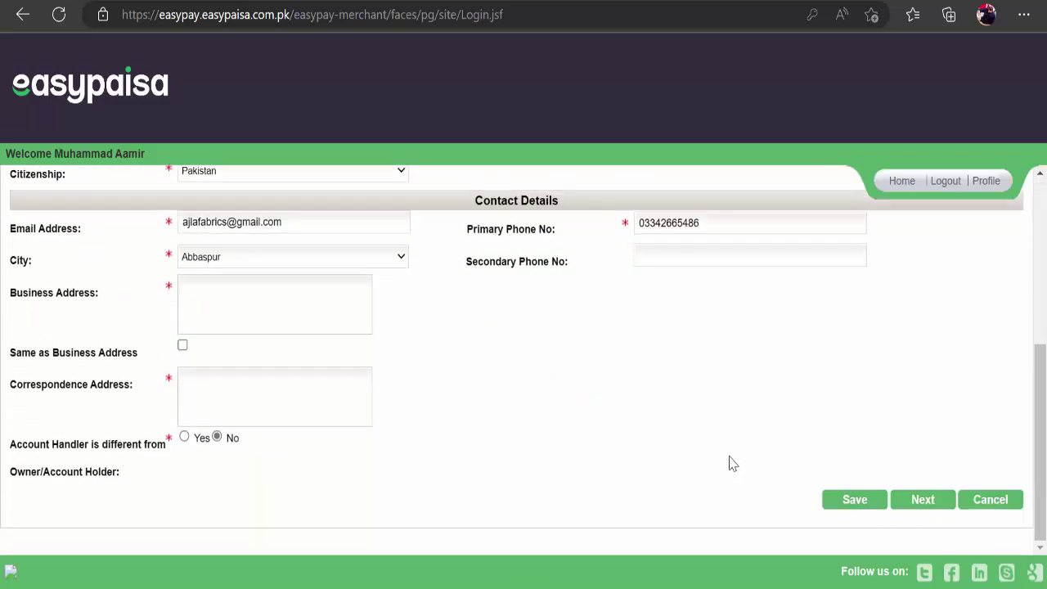
pyautogui.scroll(3, 713, 463)
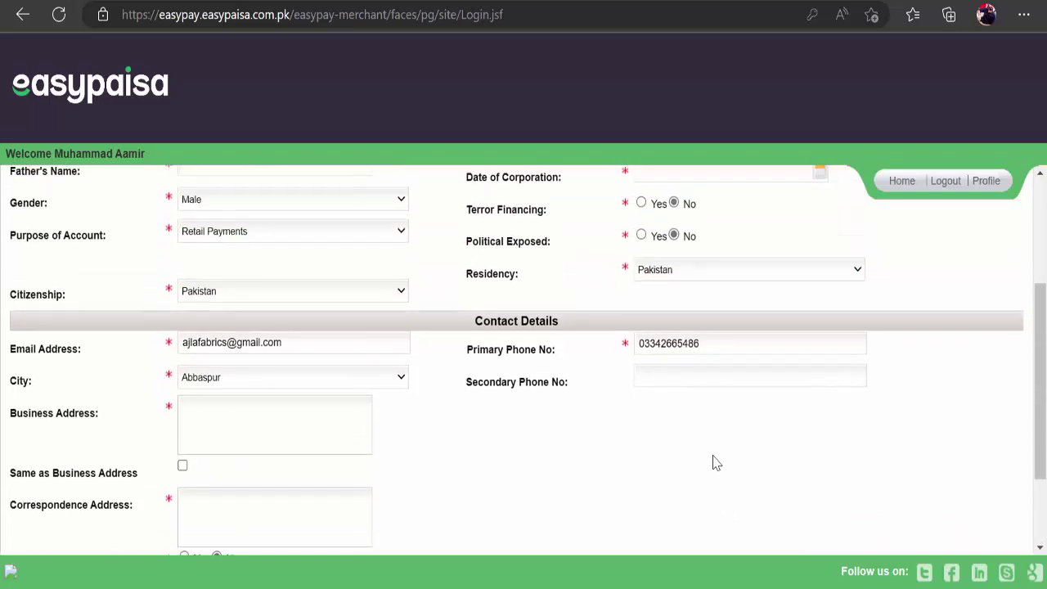
pyautogui.scroll(1, 875, 421)
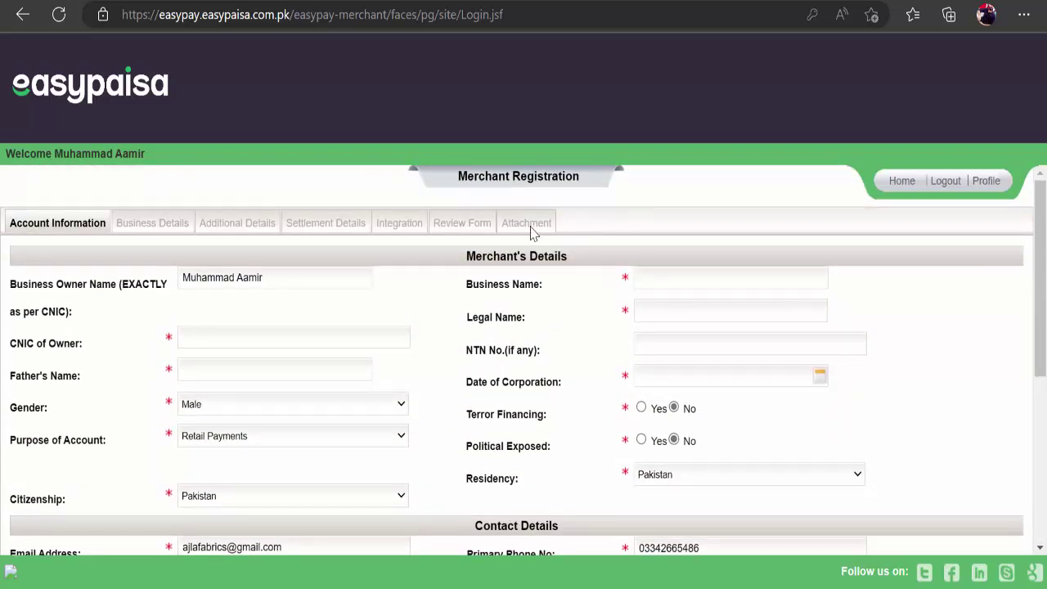
pyautogui.doubleClick(530, 230)
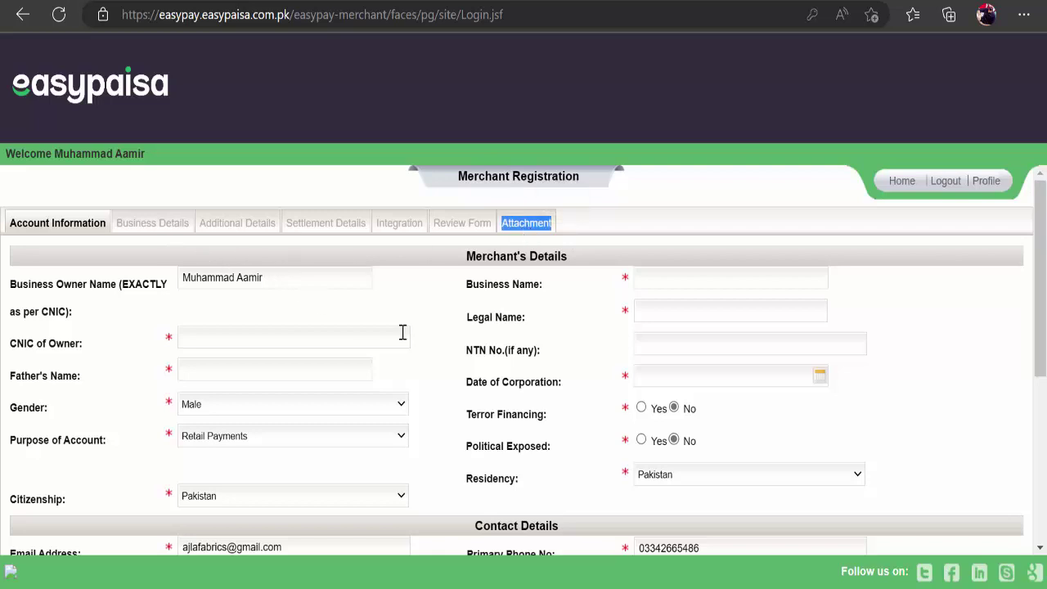
pyautogui.scroll(-4, 417, 344)
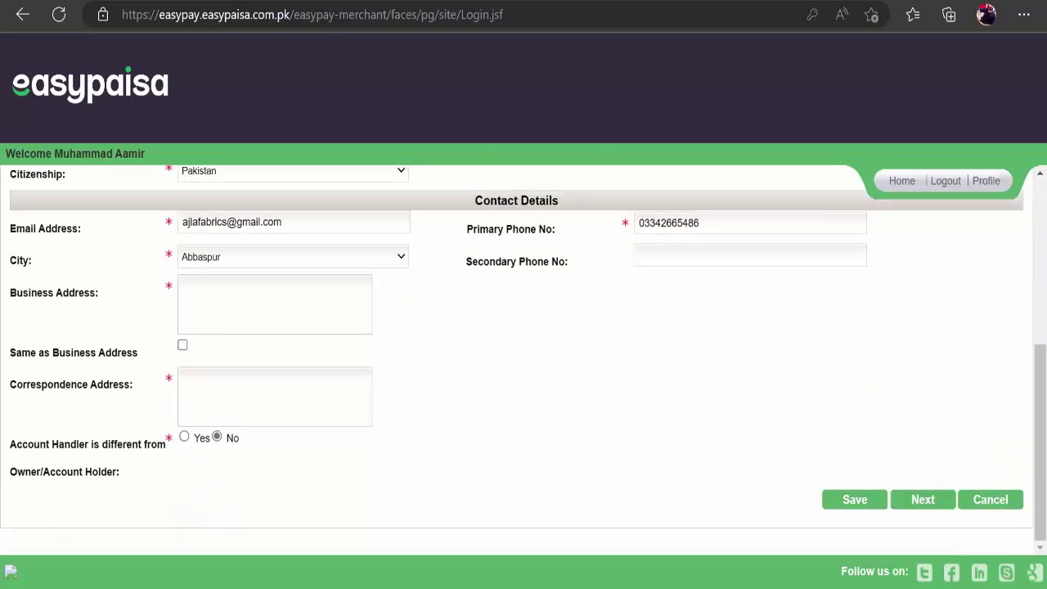
pyautogui.scroll(5, 668, 458)
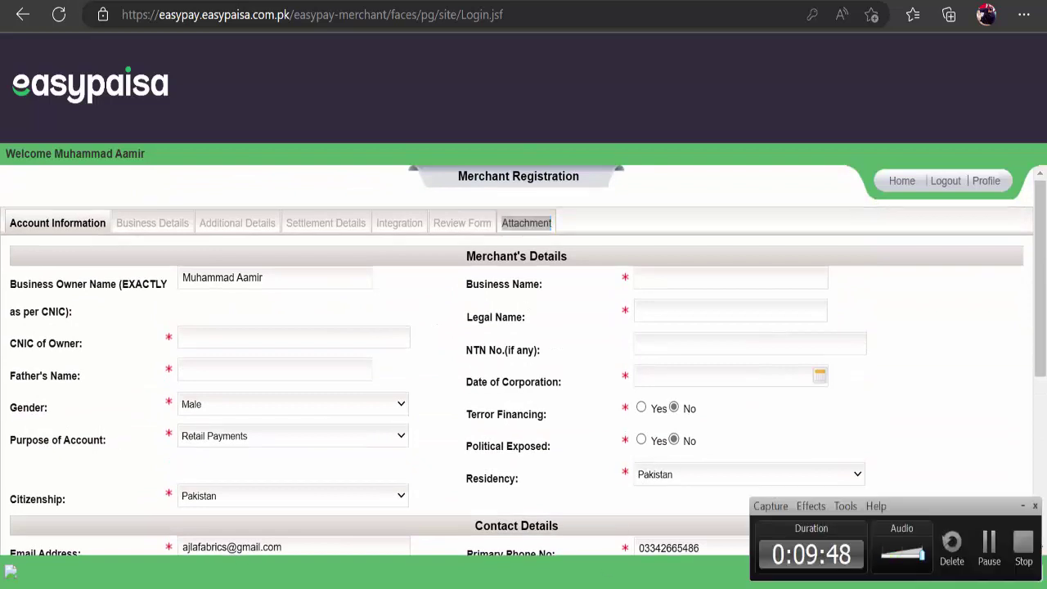
pyautogui.scroll(-4, 887, 399)
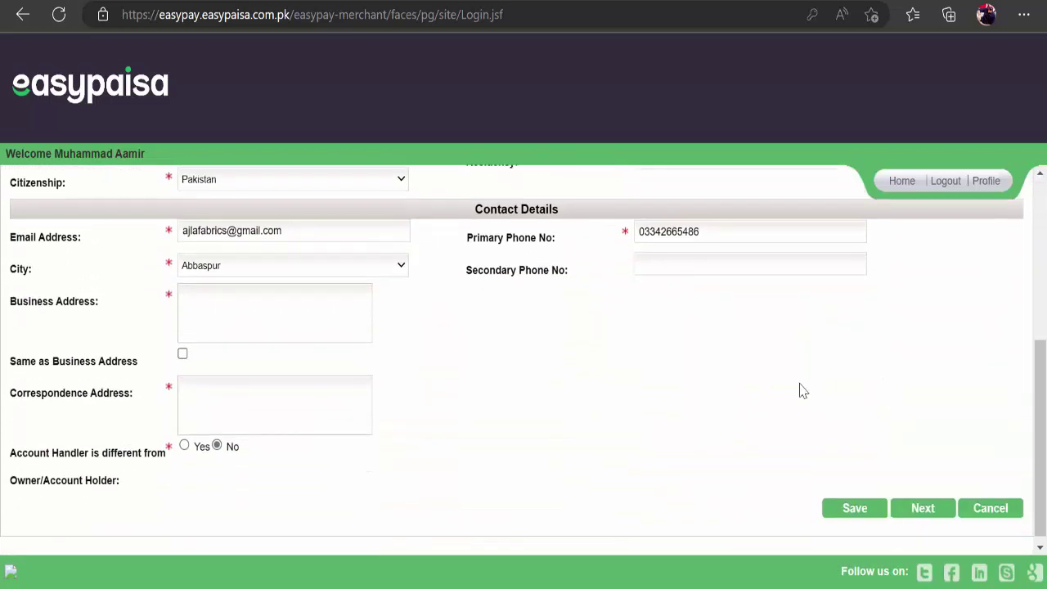
pyautogui.scroll(-1, 802, 391)
pyautogui.scroll(4, 569, 391)
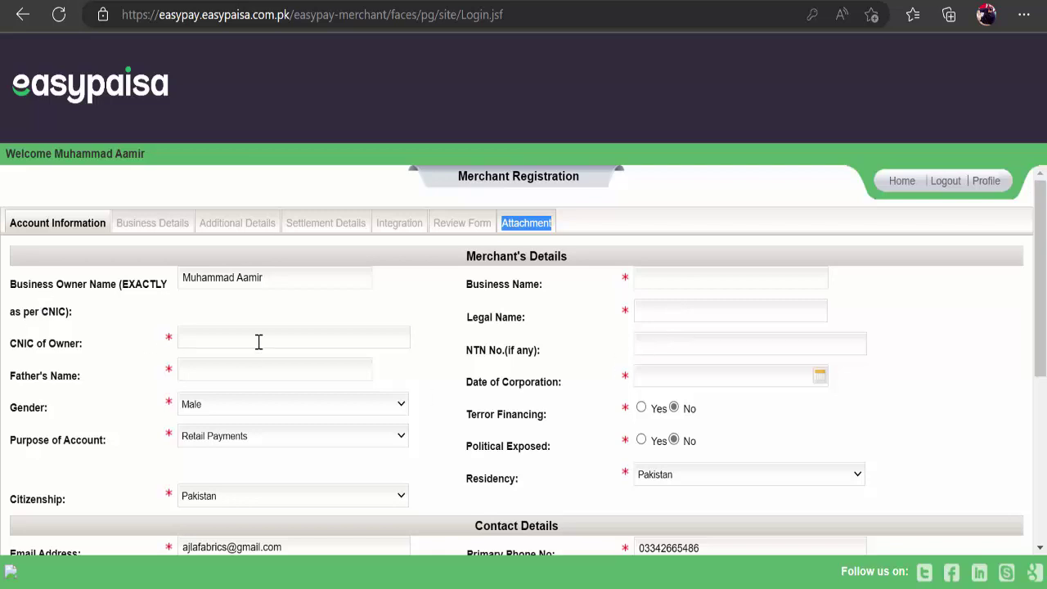
pyautogui.scroll(-4, 257, 343)
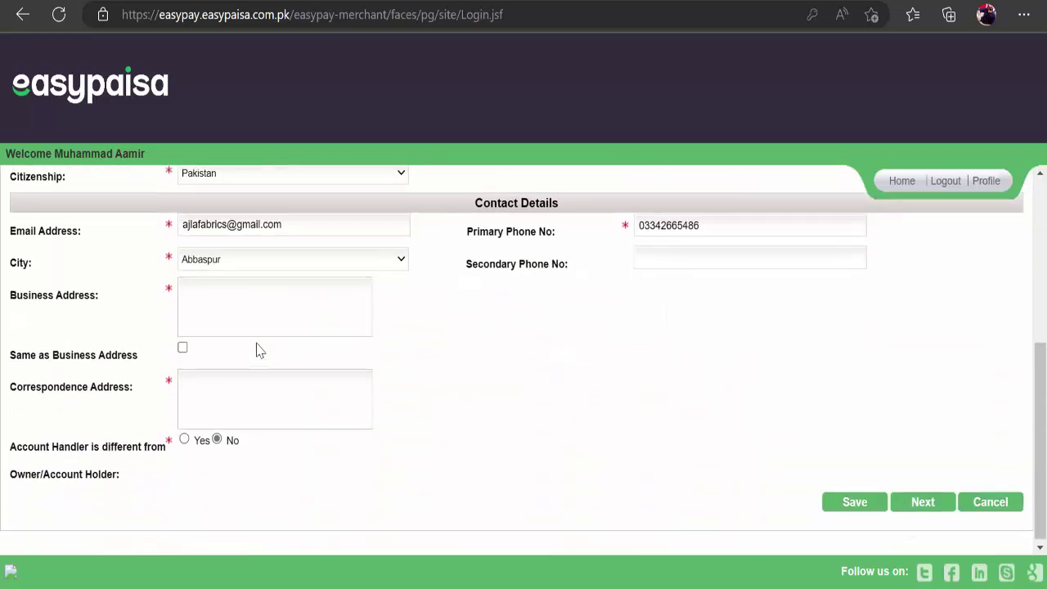
pyautogui.scroll(4, 257, 349)
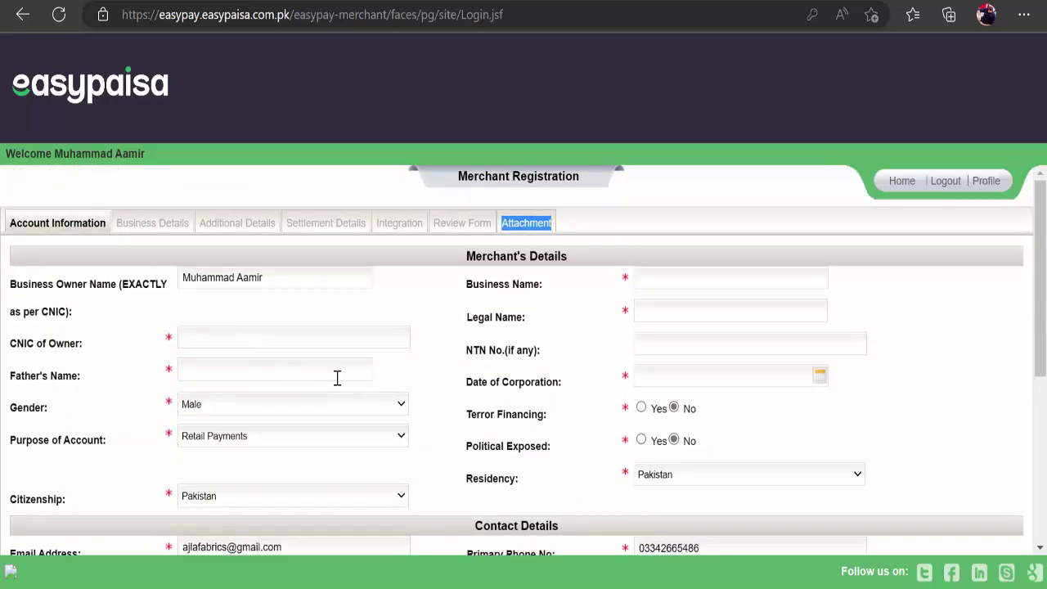
# - Check the CNIC of Owner and Father's Name fields in the Merchant's Details, leaving both empty
pyautogui.click(197, 337)
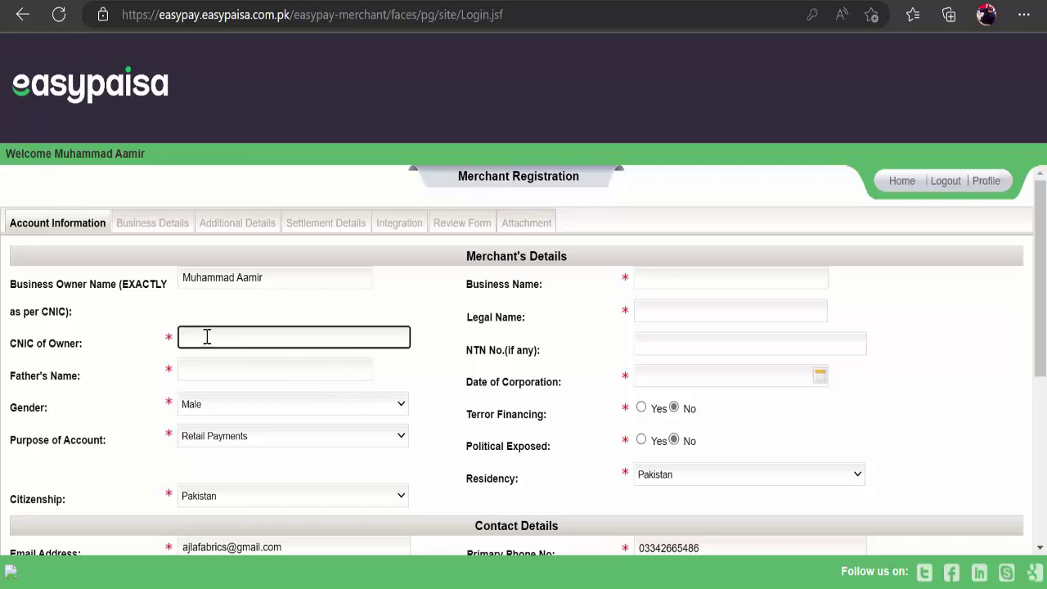
pyautogui.scroll(-1, 301, 361)
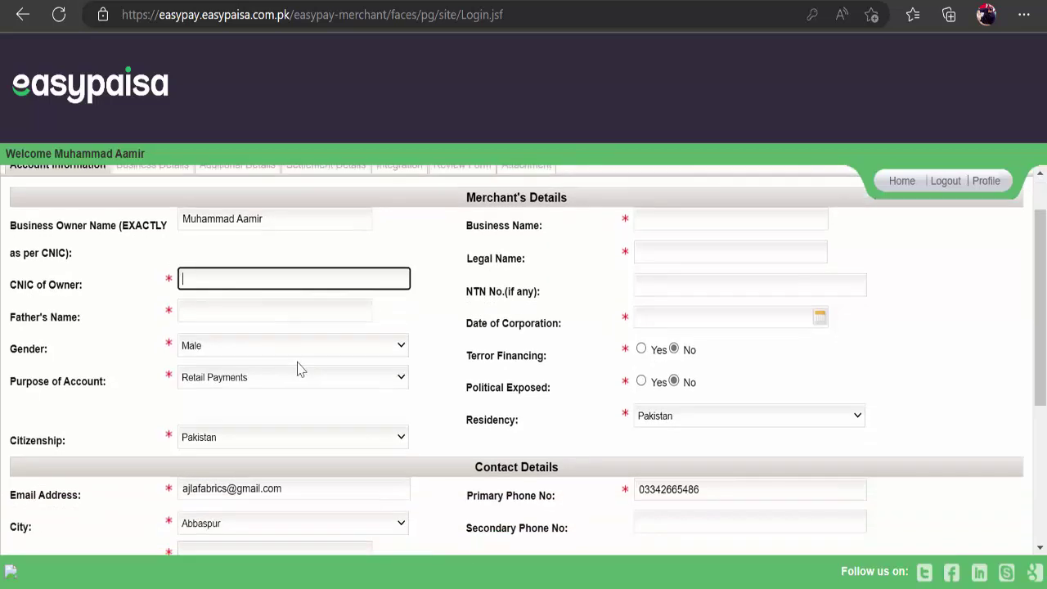
pyautogui.click(264, 311)
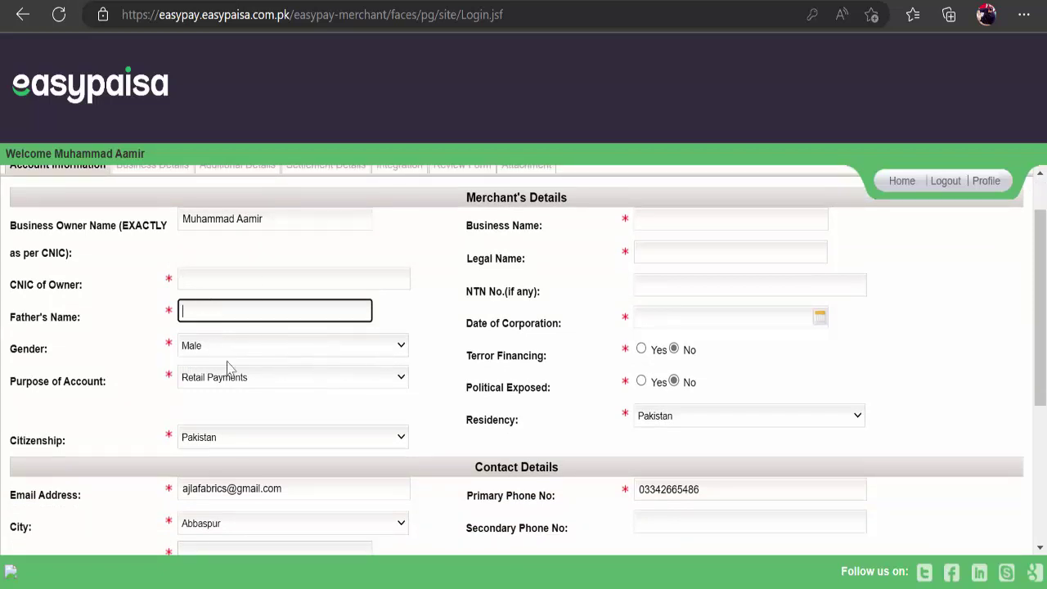
# - Set the Purpose of Account to Online Payments
pyautogui.scroll(-1, 307, 365)
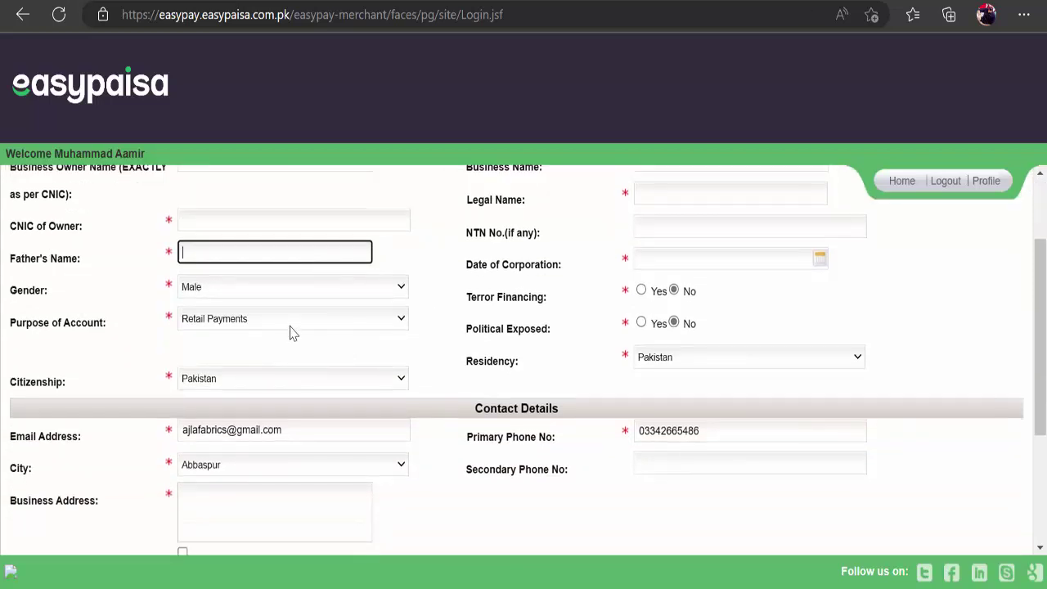
pyautogui.click(290, 326)
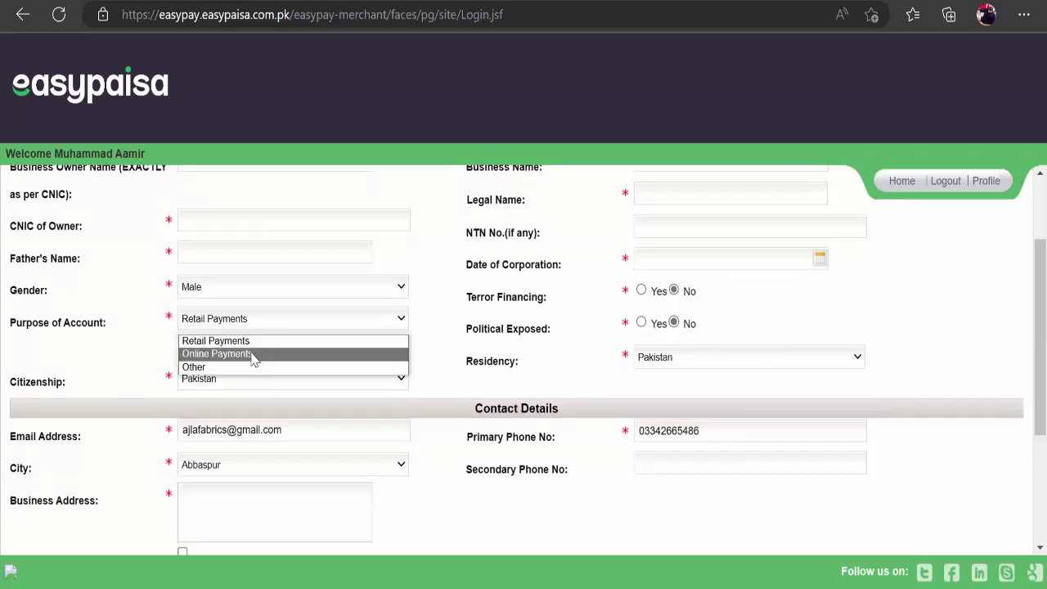
pyautogui.click(253, 354)
pyautogui.click(305, 321)
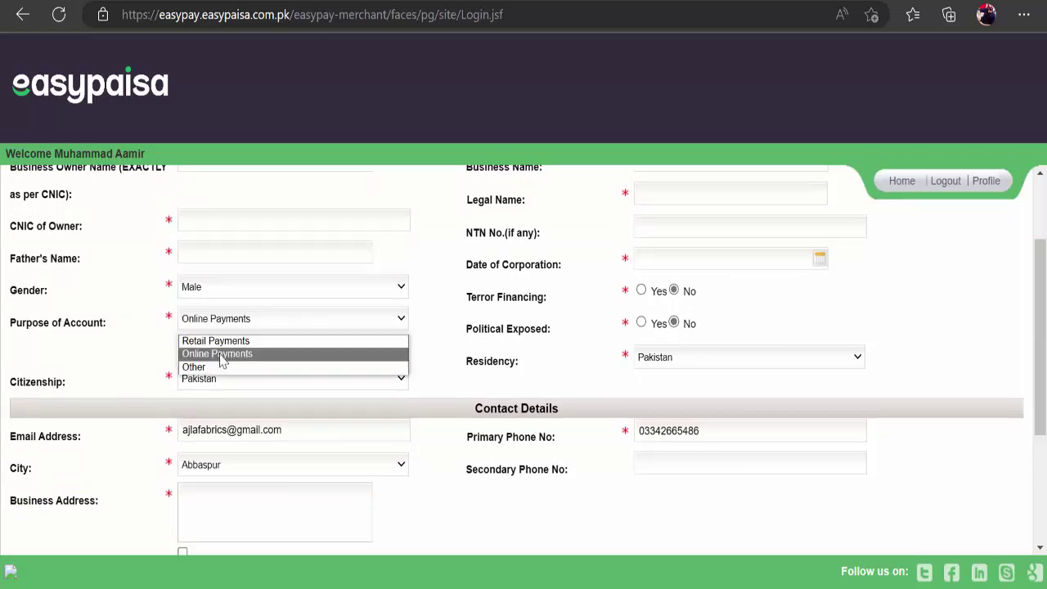
pyautogui.click(220, 356)
# - Review the Citizenship options, keeping Pakistan, and set the City in the Contact Details to Rabwah
pyautogui.scroll(-2, 289, 355)
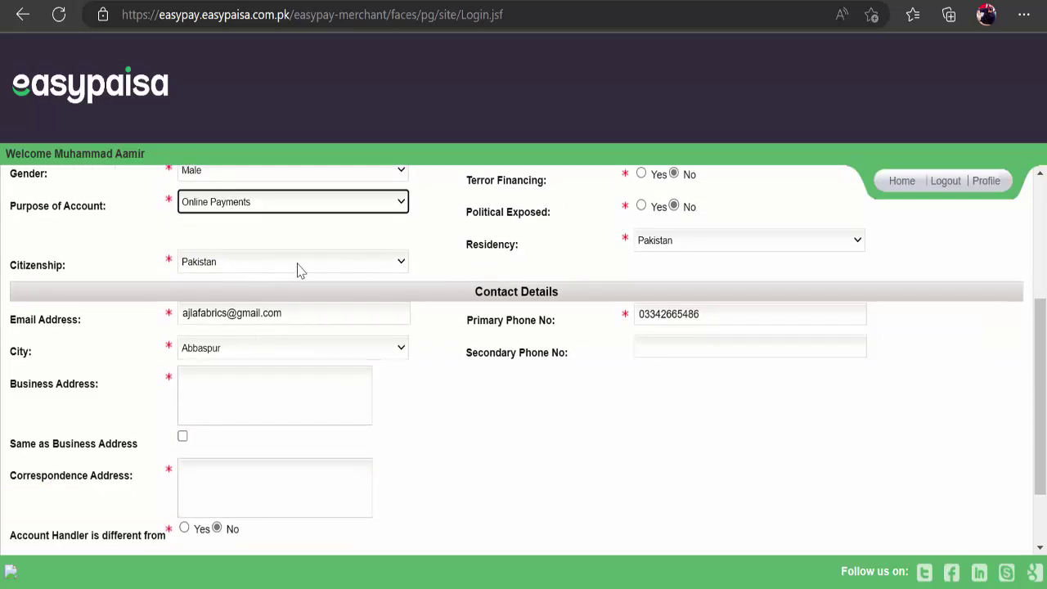
pyautogui.click(305, 266)
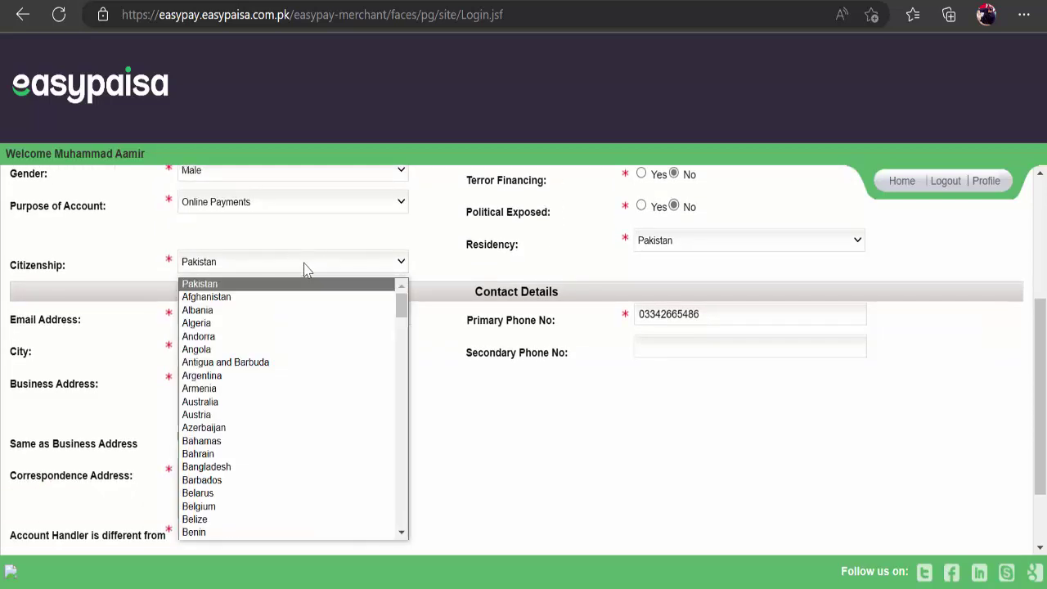
pyautogui.click(306, 270)
pyautogui.scroll(-1, 322, 374)
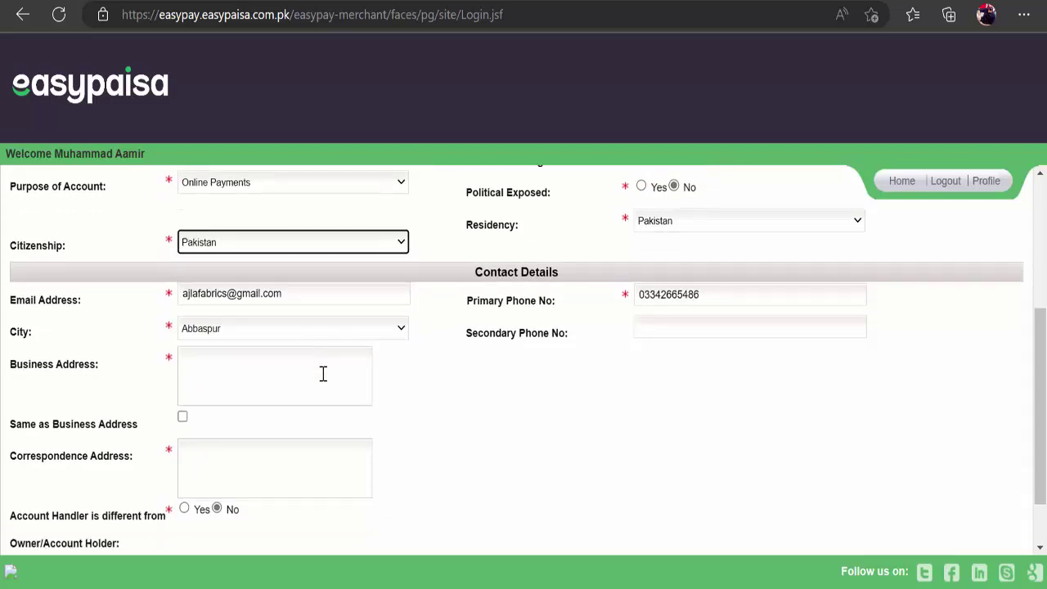
pyautogui.click(355, 290)
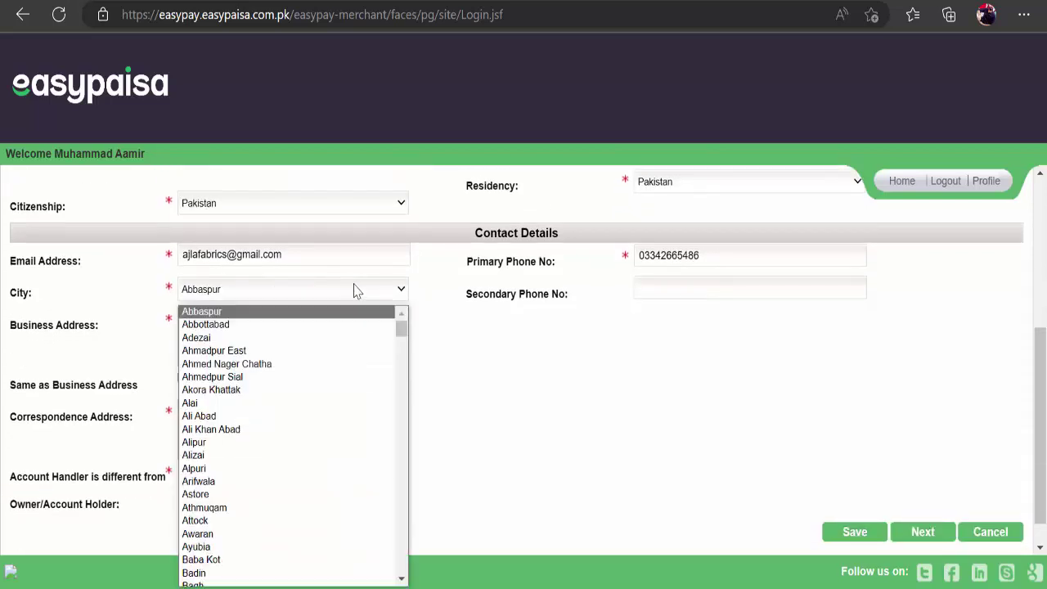
pyautogui.press('j')
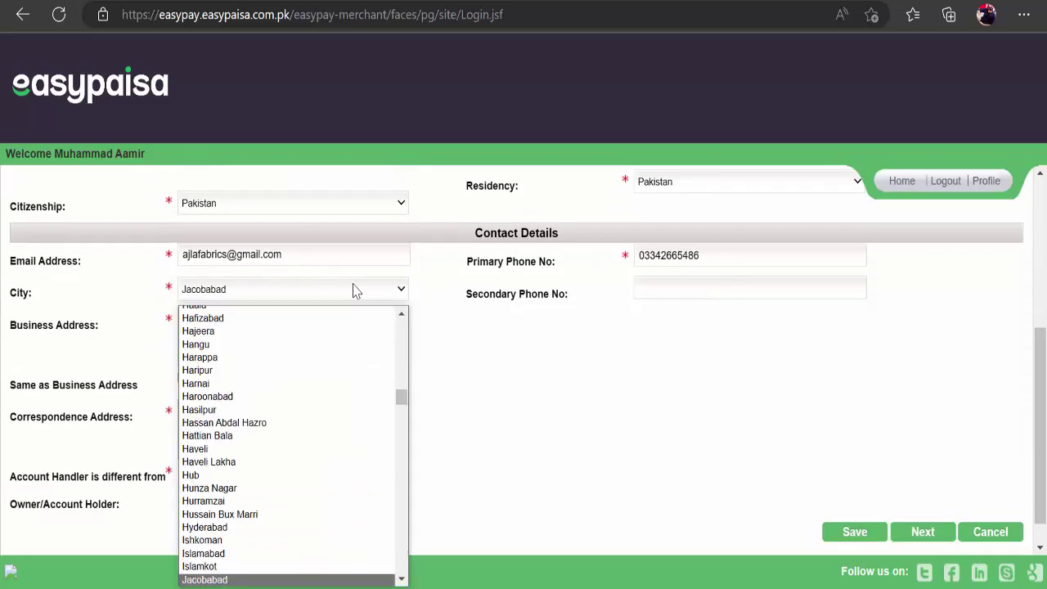
pyautogui.press('r')
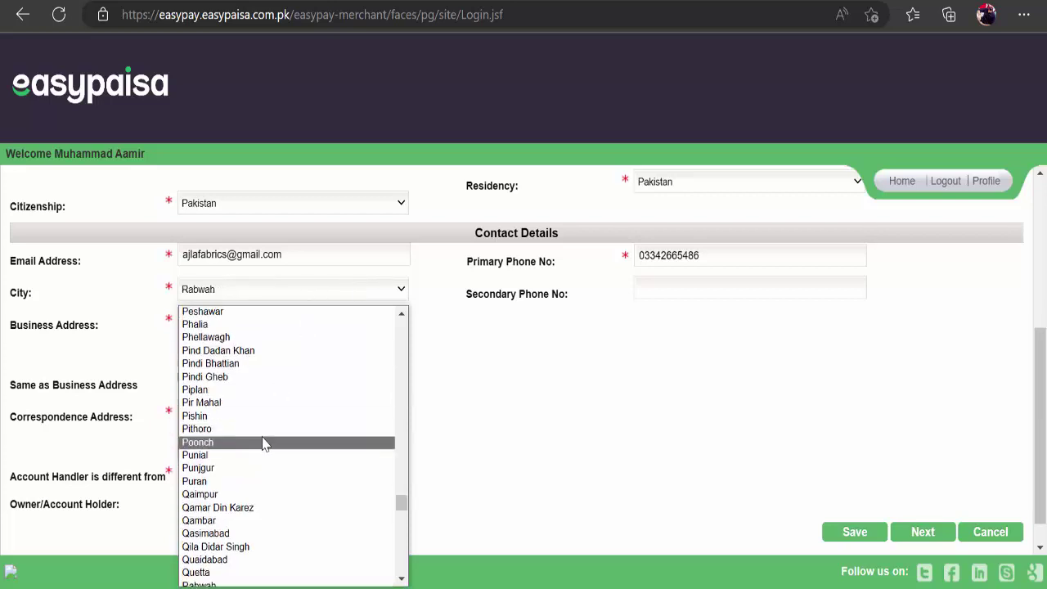
pyautogui.click(425, 292)
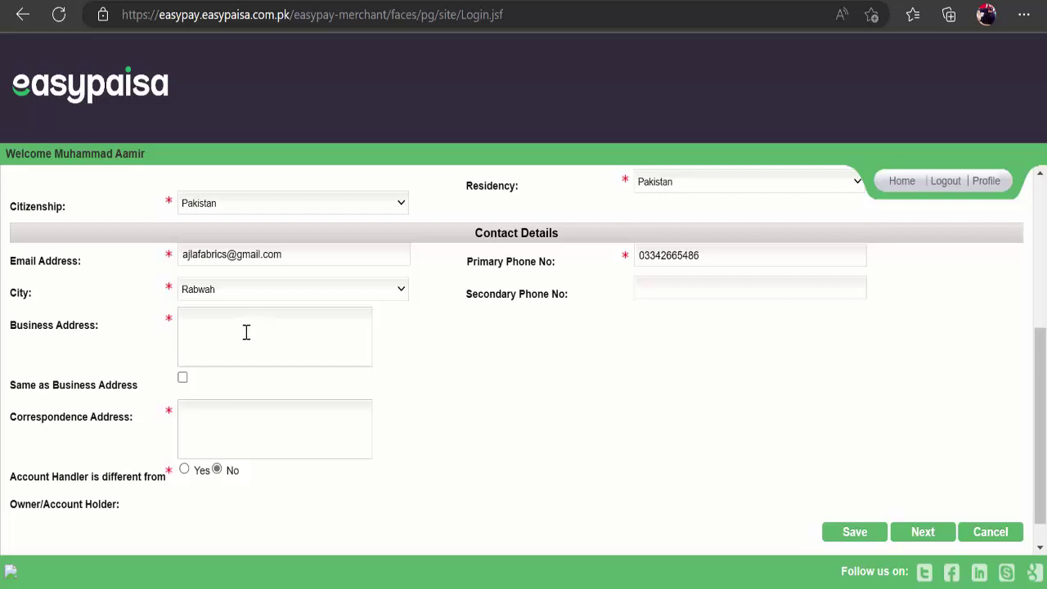
# - Look over the address and account handler fields, and check the Business Name and Legal Name fields without filling them
pyautogui.scroll(-1, 245, 331)
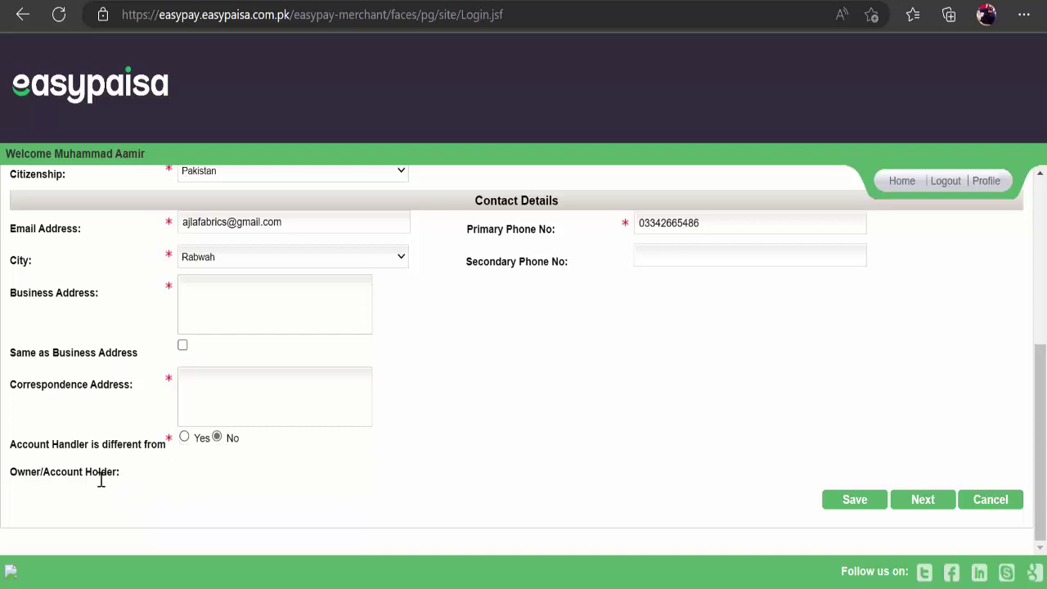
pyautogui.scroll(5, 565, 393)
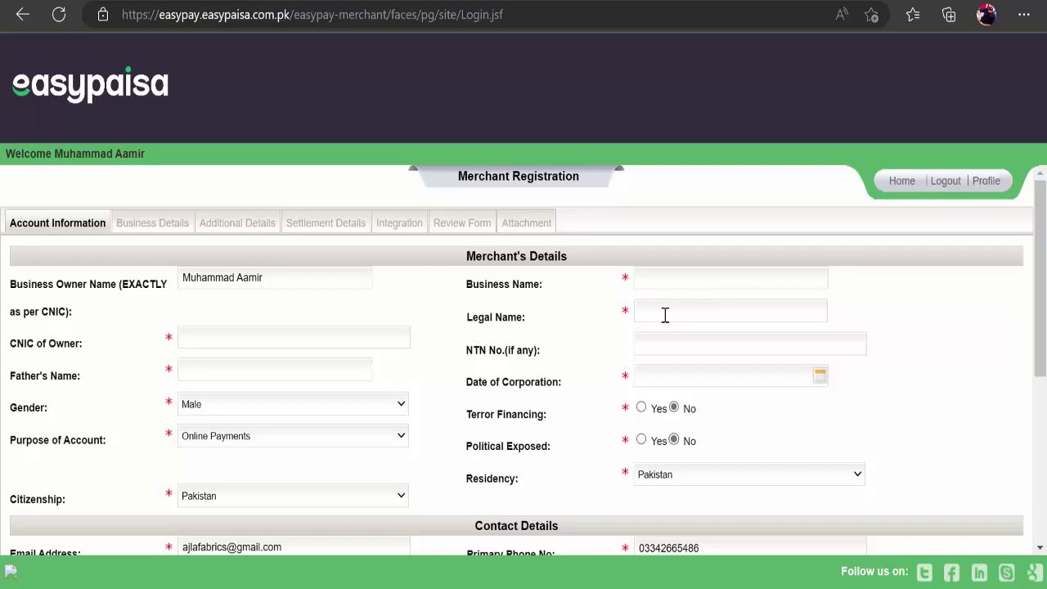
pyautogui.click(663, 286)
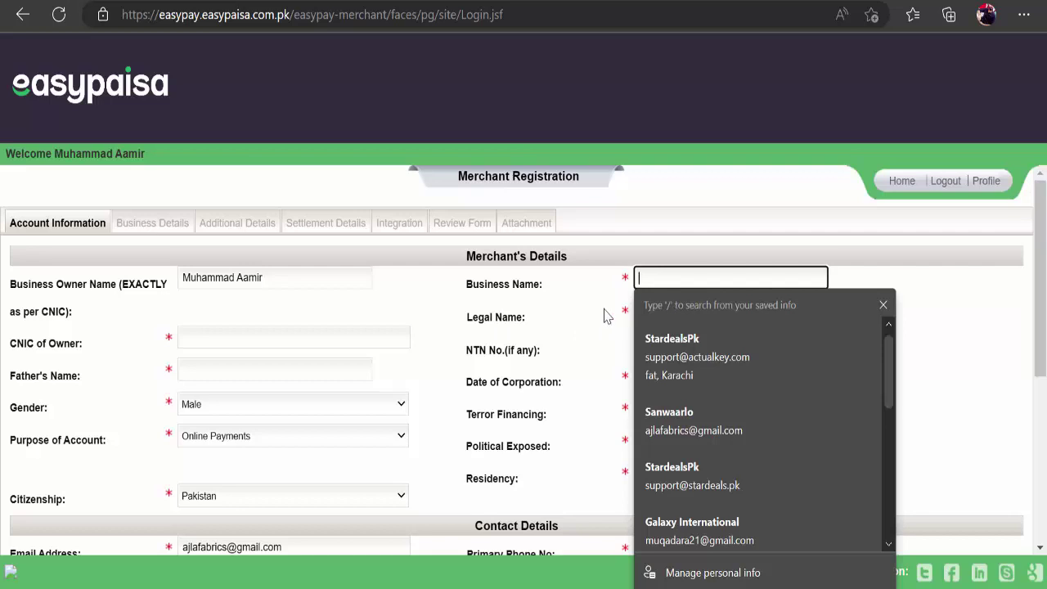
pyautogui.click(606, 315)
pyautogui.click(663, 309)
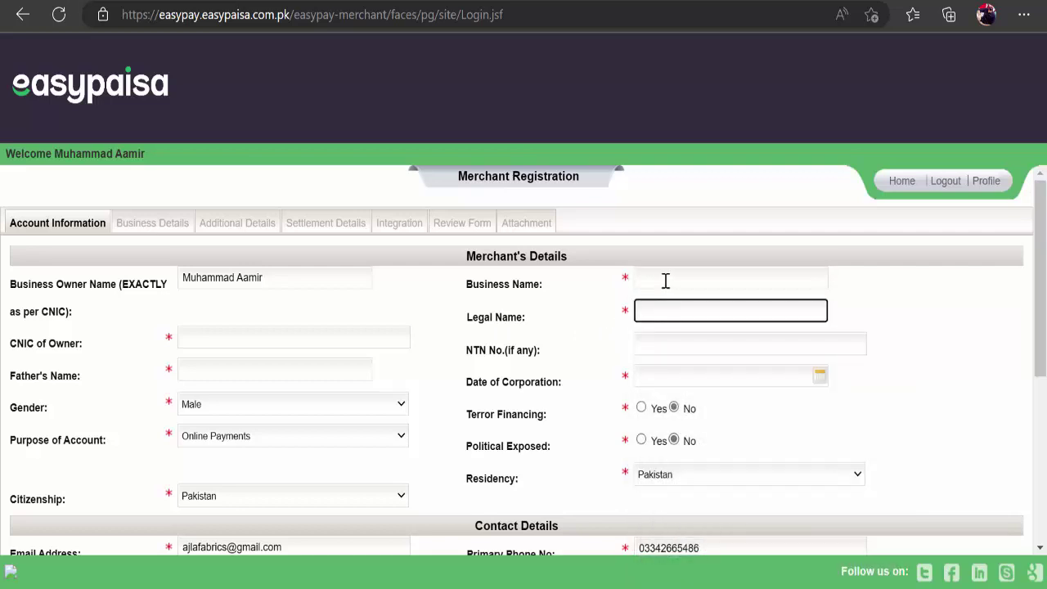
# - Look over the remaining Merchant's Details fields, from Business Name to Residency, and the phone number fields in the Contact Details
pyautogui.click(665, 280)
pyautogui.click(602, 331)
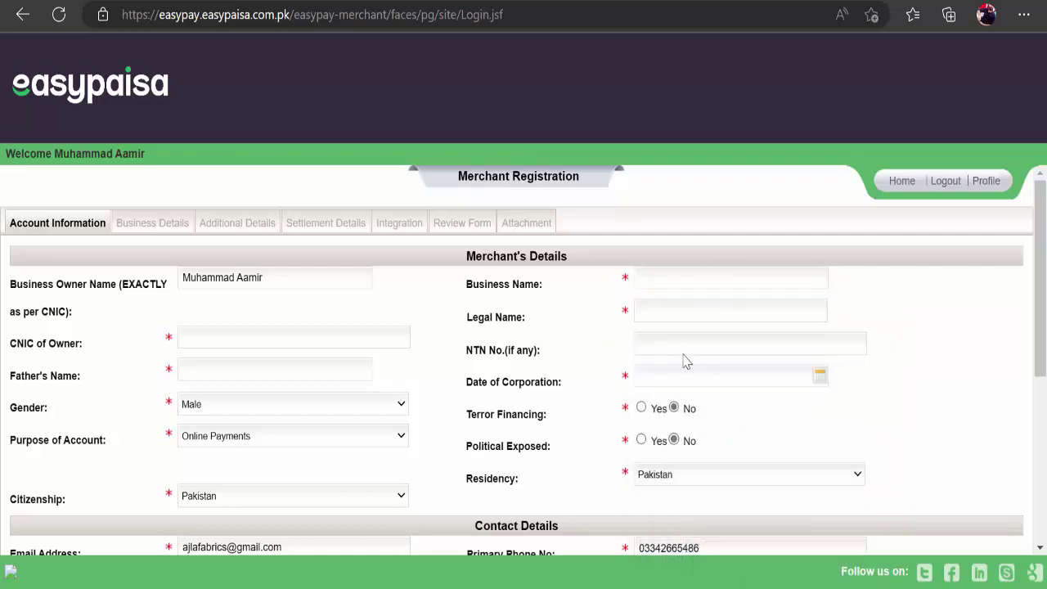
pyautogui.scroll(-1, 683, 346)
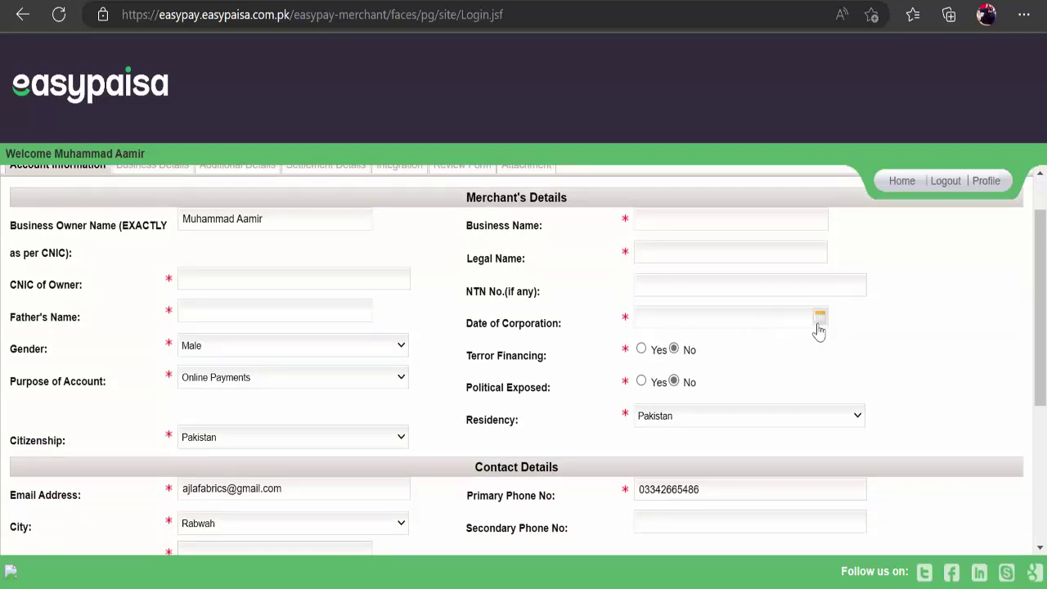
pyautogui.scroll(-1, 777, 341)
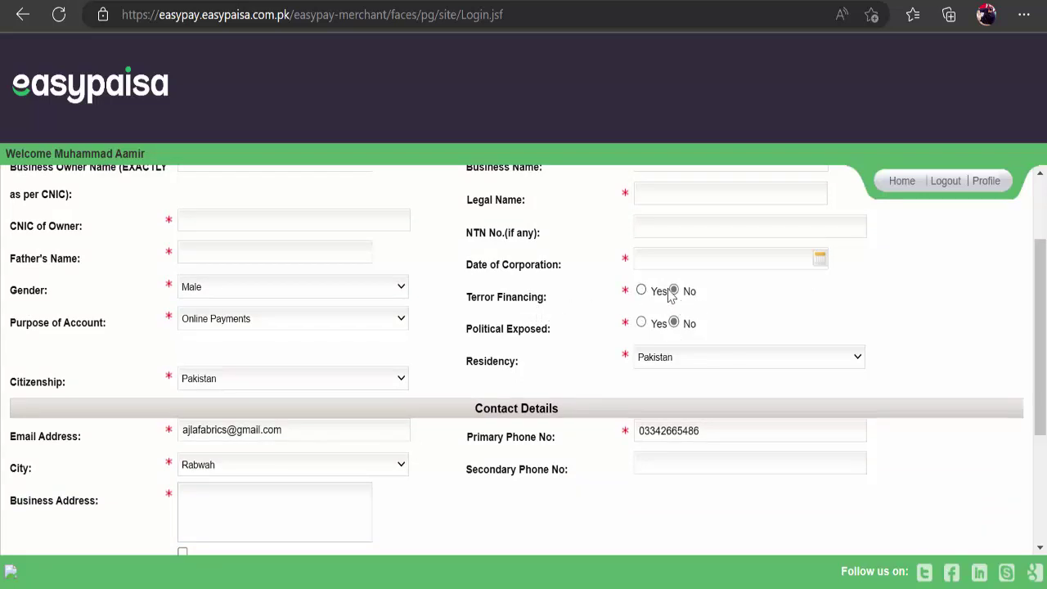
pyautogui.scroll(-2, 708, 341)
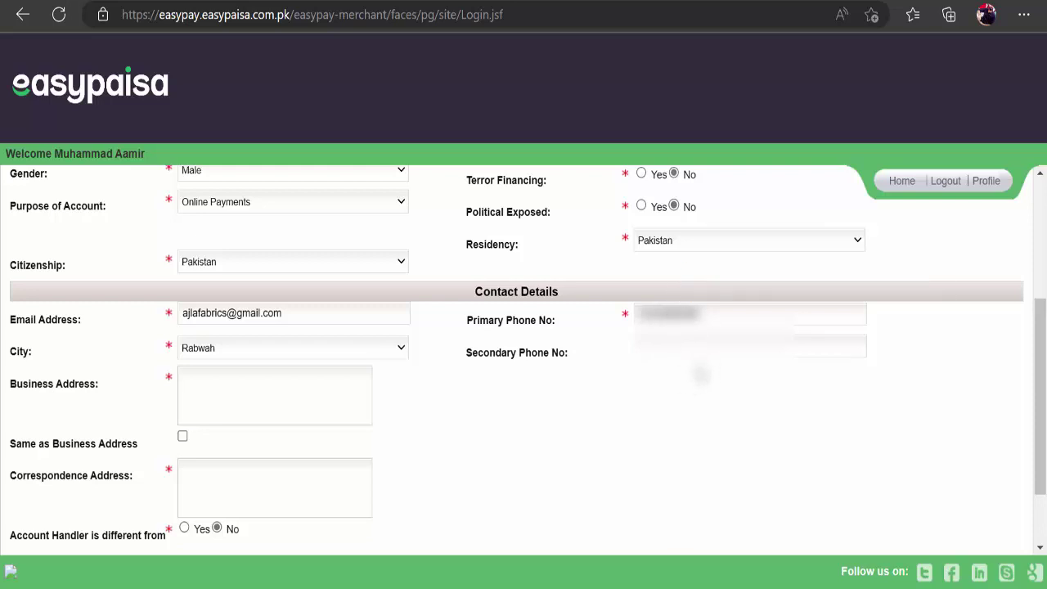
pyautogui.scroll(2, 671, 266)
pyautogui.scroll(-2, 696, 466)
pyautogui.click(695, 349)
pyautogui.click(686, 430)
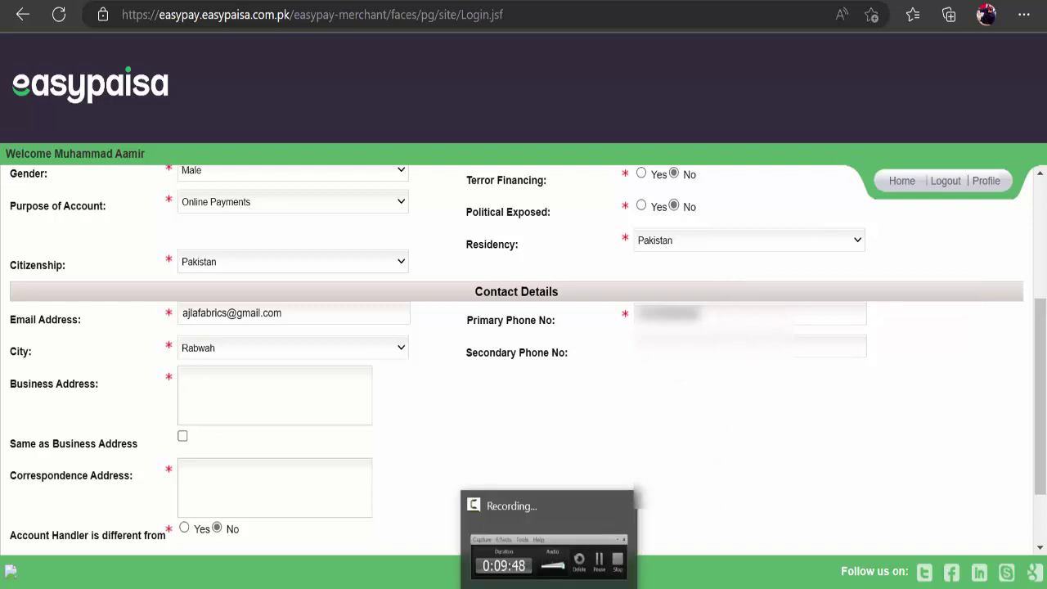
pyautogui.click(546, 539)
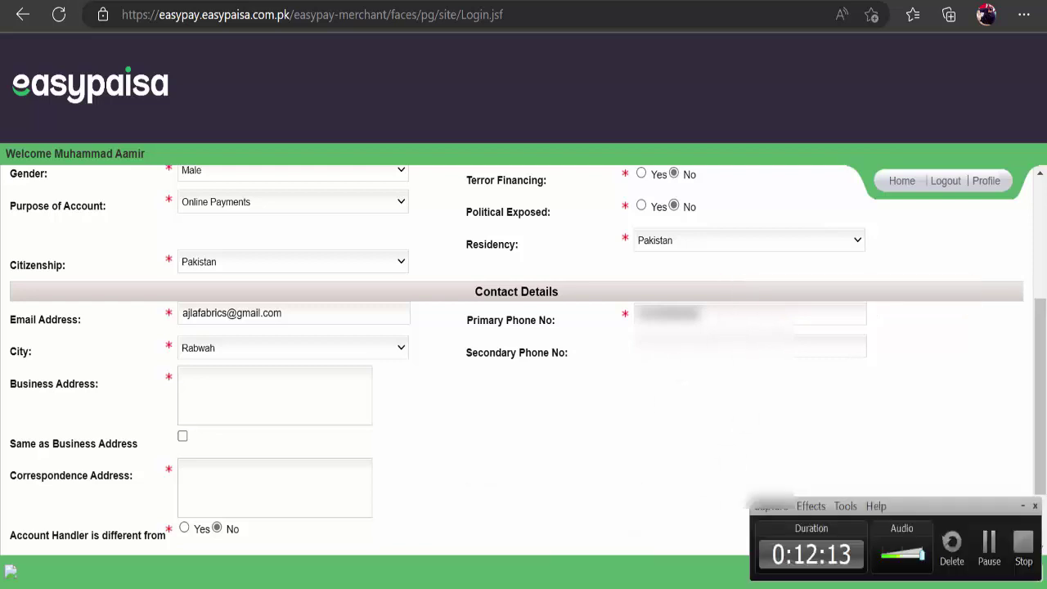
pyautogui.click(989, 546)
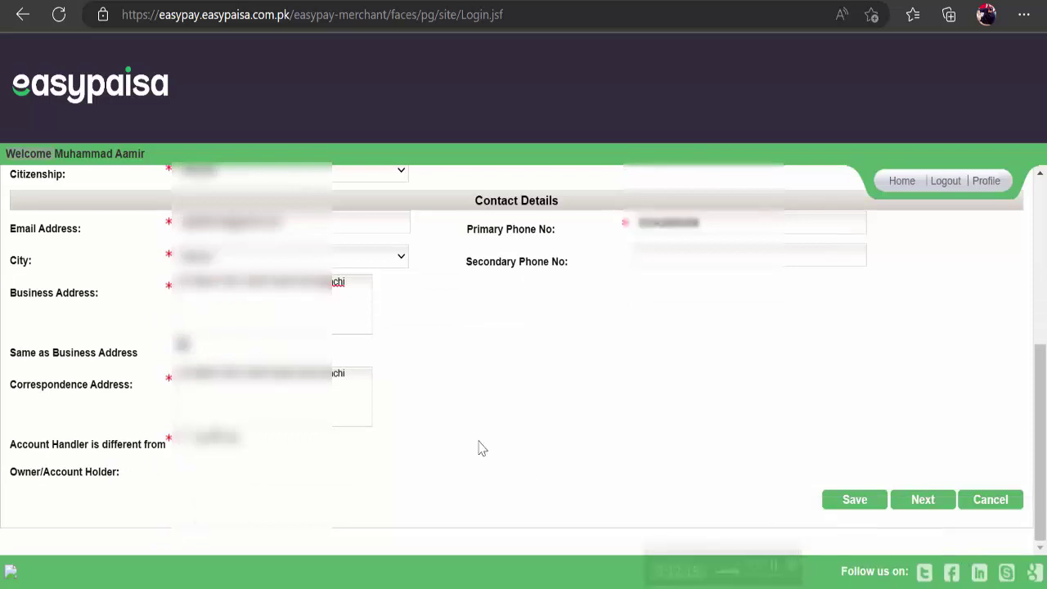
# - Review the completed Account Information form from Merchant's Details to Contact Details and proceed to the Business Details
pyautogui.scroll(6, 479, 447)
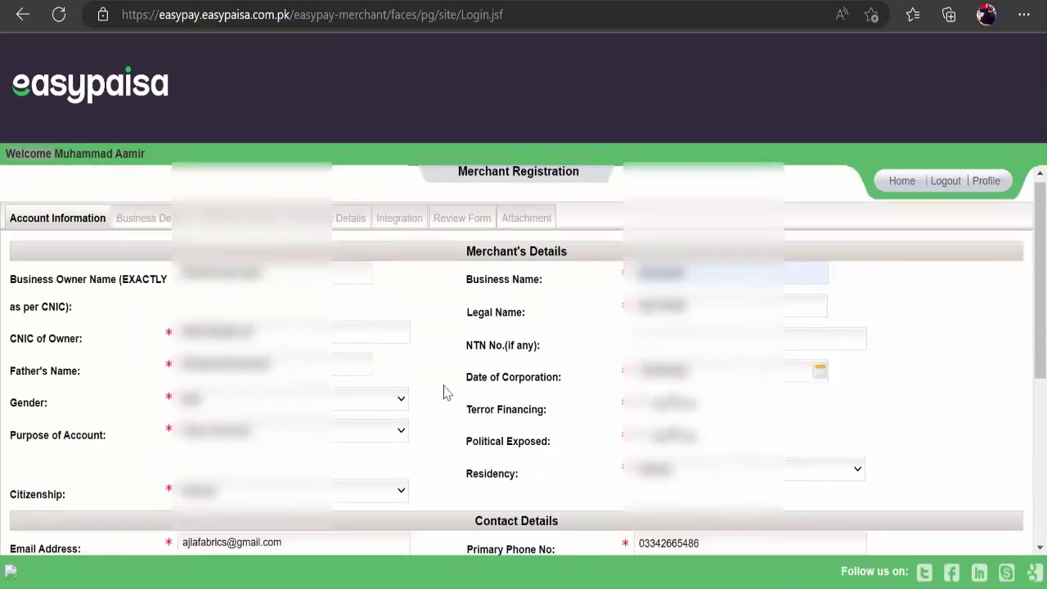
pyautogui.scroll(-4, 440, 386)
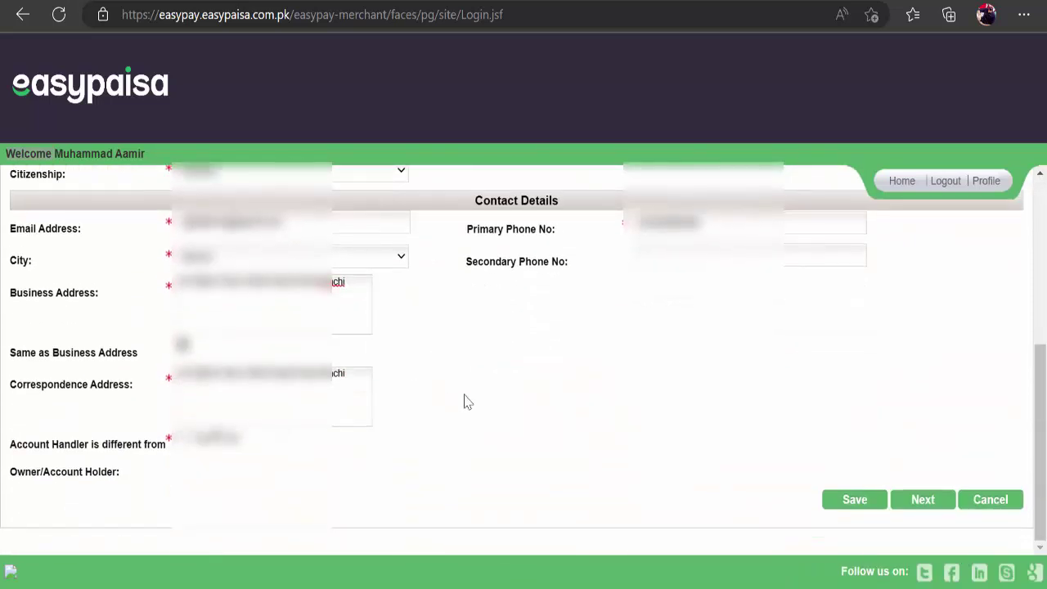
pyautogui.scroll(4, 719, 346)
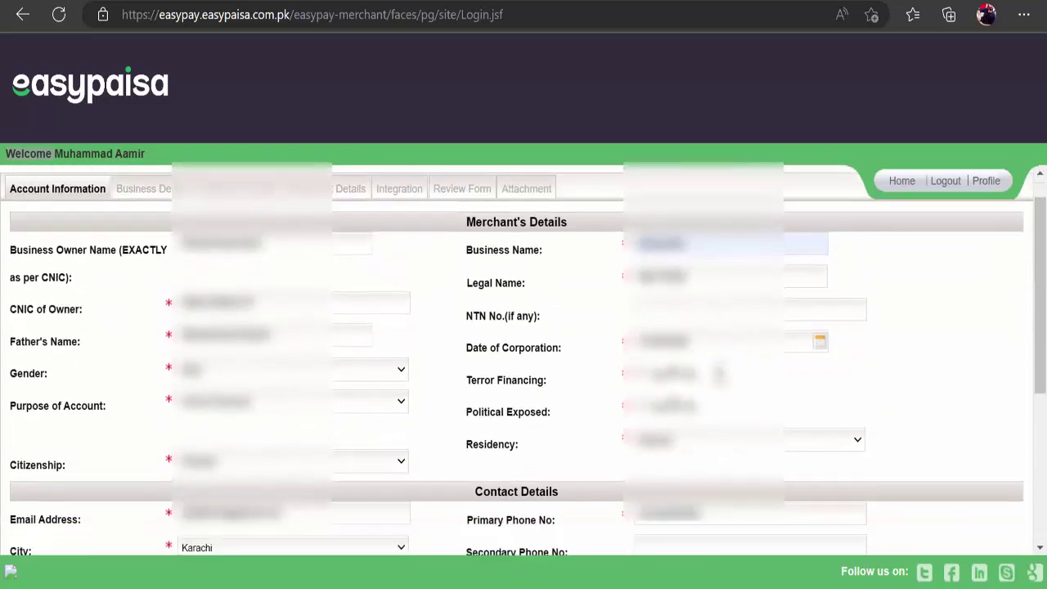
pyautogui.scroll(-4, 719, 385)
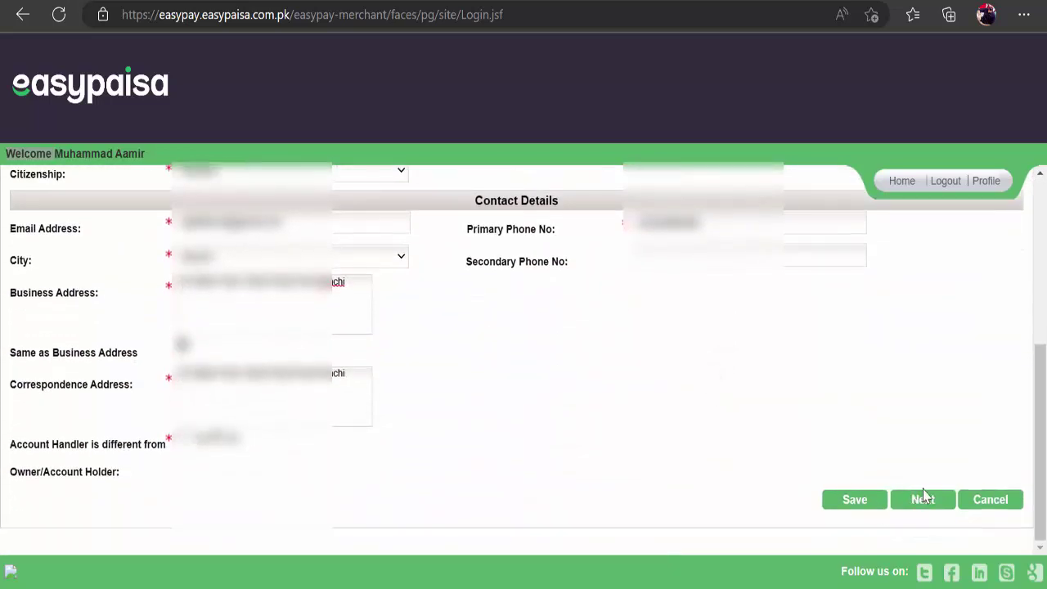
pyautogui.click(922, 498)
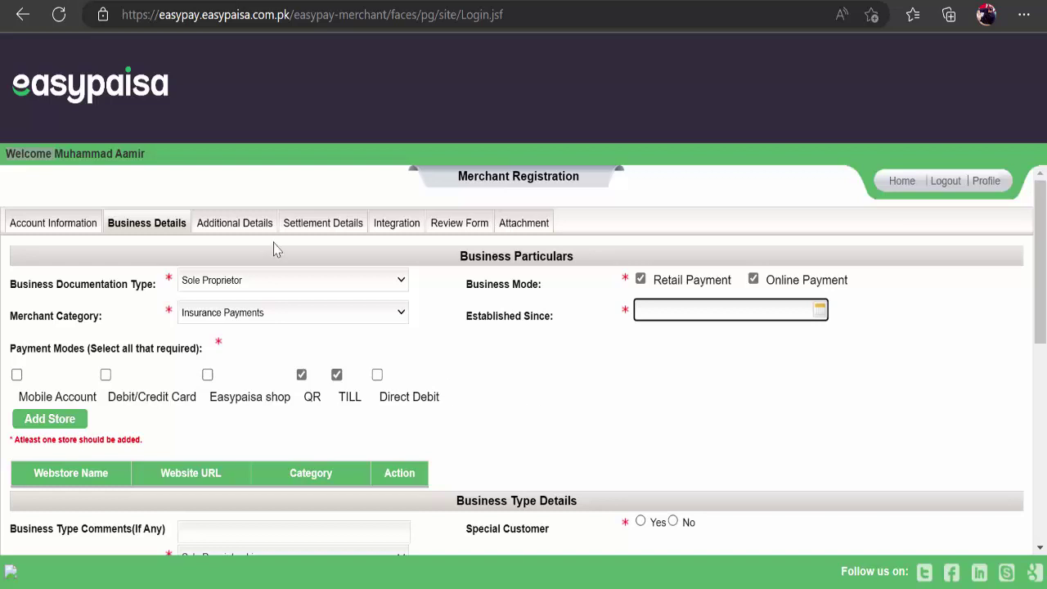
# - Keep Sole Proprietor as the Business Documentation Type and set the Merchant Category to Health and Beauty Spas
pyautogui.click(343, 284)
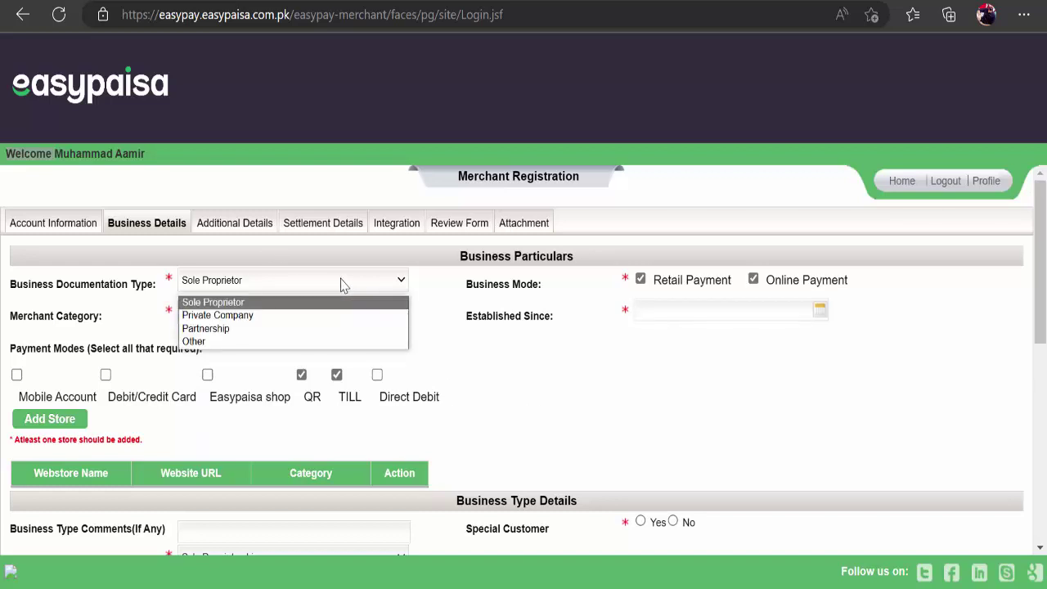
pyautogui.click(251, 305)
pyautogui.click(319, 316)
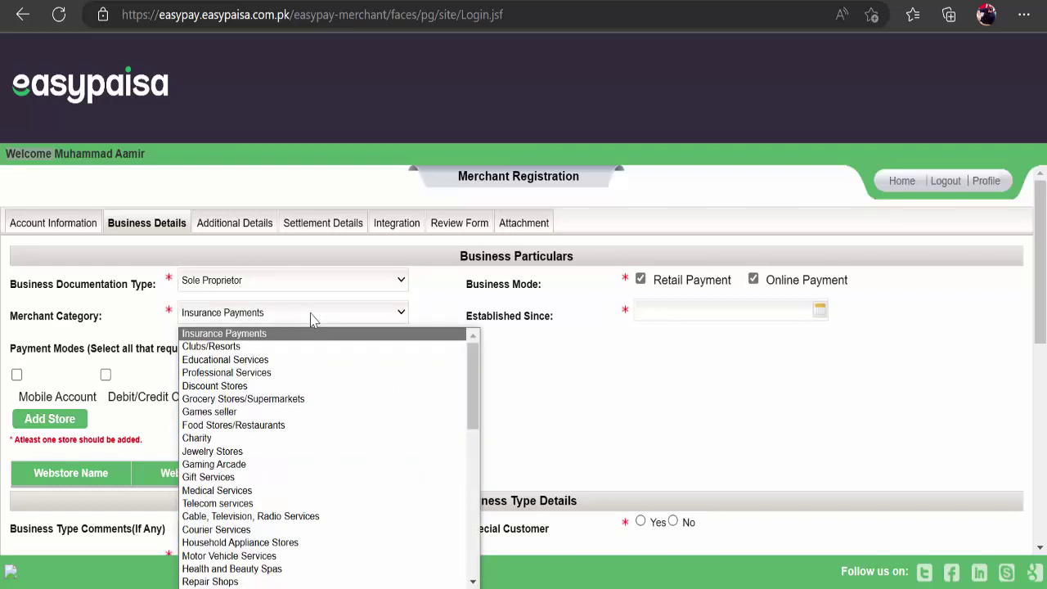
pyautogui.scroll(-4, 254, 523)
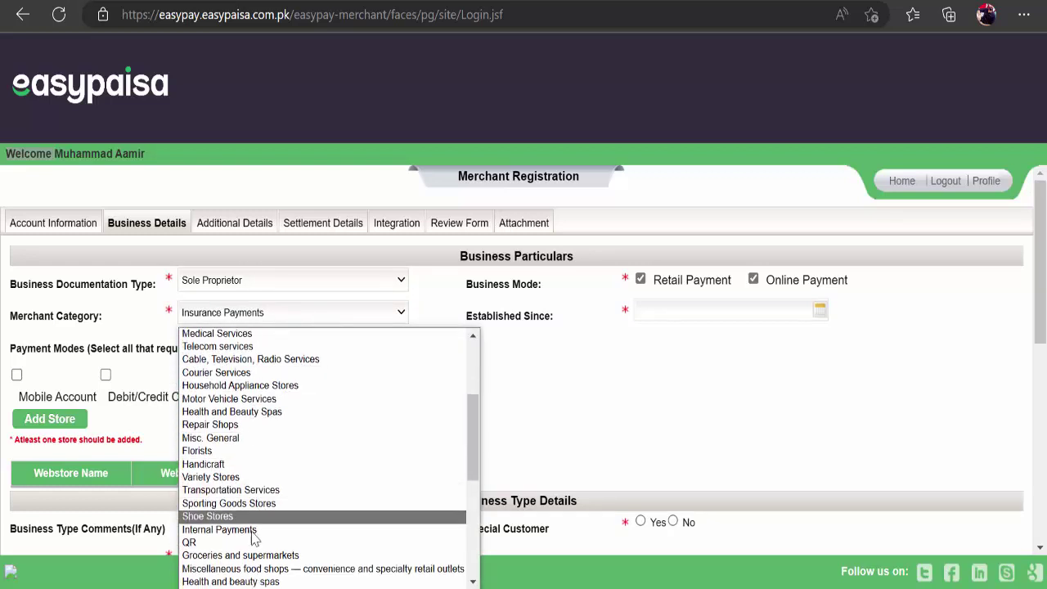
pyautogui.scroll(-7, 255, 540)
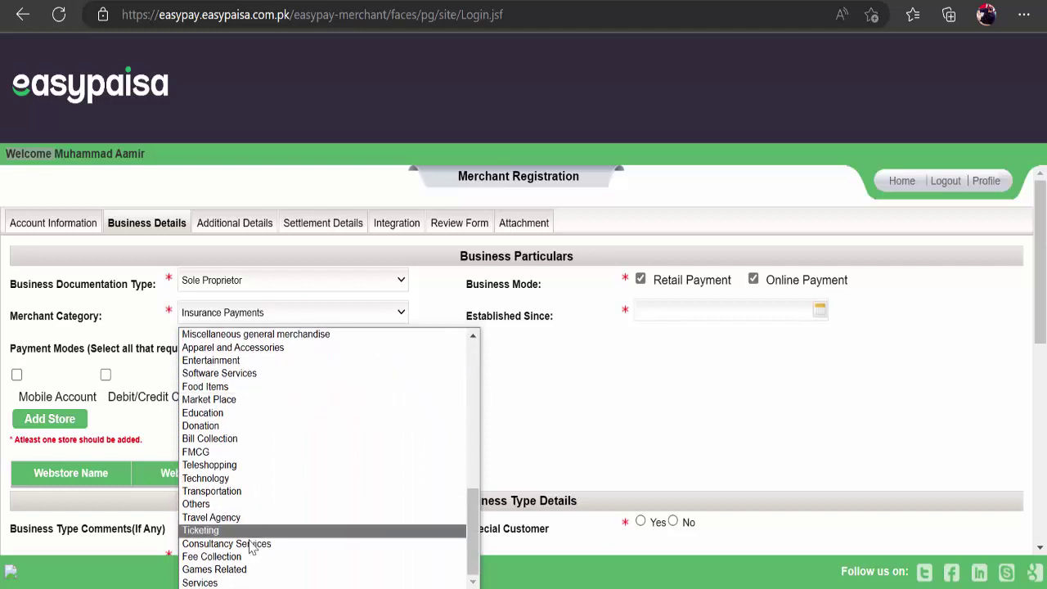
pyautogui.scroll(4, 245, 539)
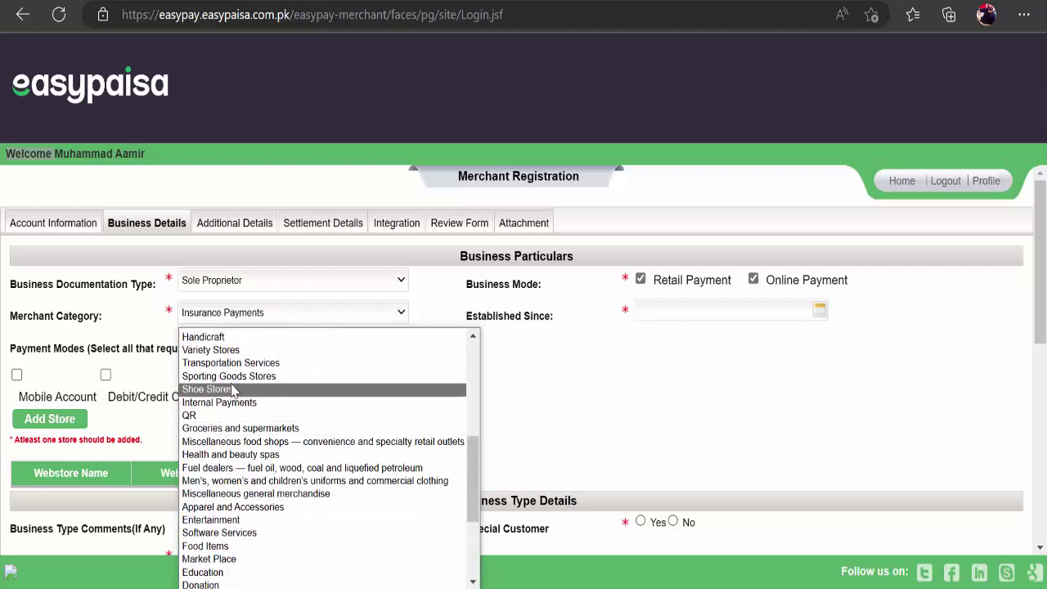
pyautogui.scroll(7, 235, 401)
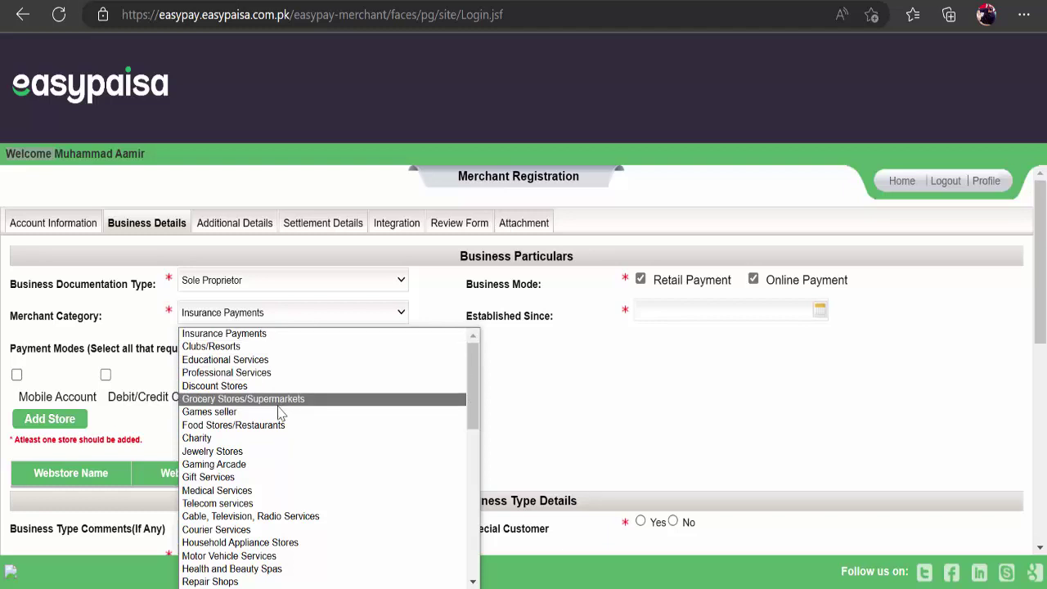
pyautogui.scroll(-2, 252, 460)
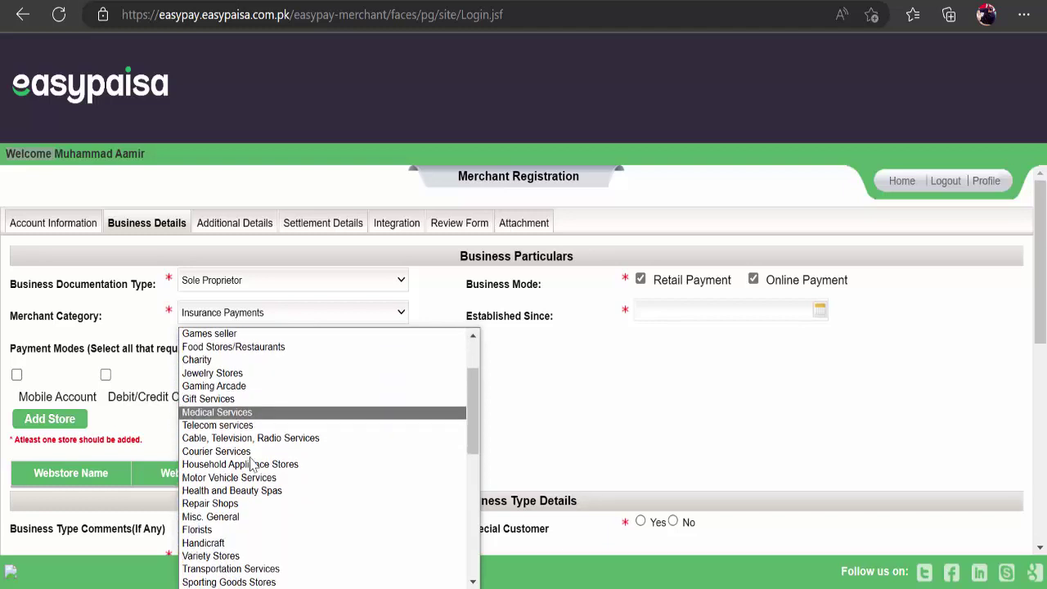
pyautogui.scroll(-1, 253, 464)
pyautogui.scroll(-5, 252, 463)
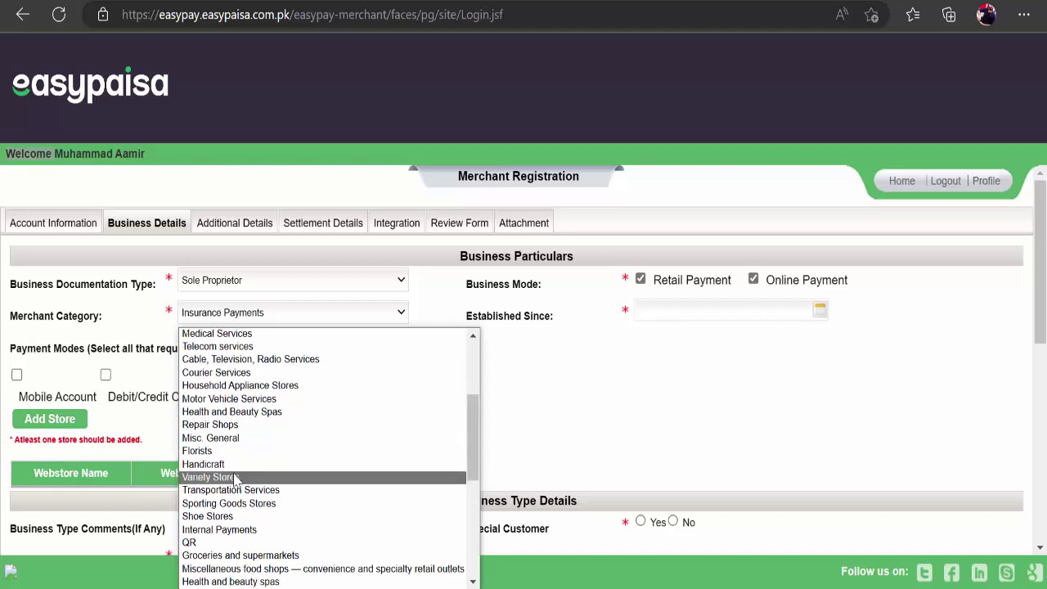
pyautogui.scroll(-3, 234, 507)
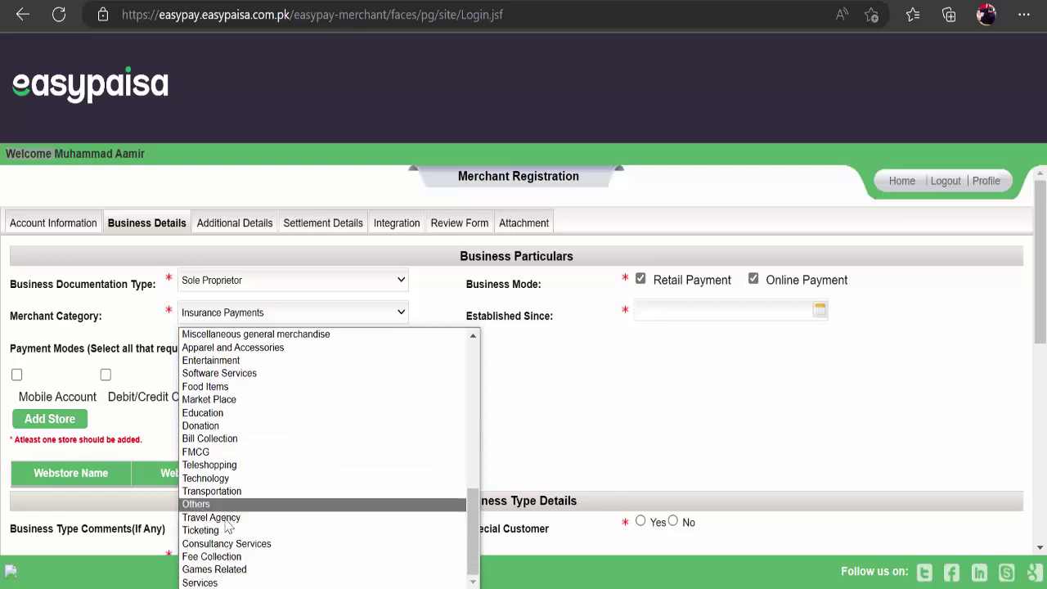
pyautogui.scroll(1, 225, 495)
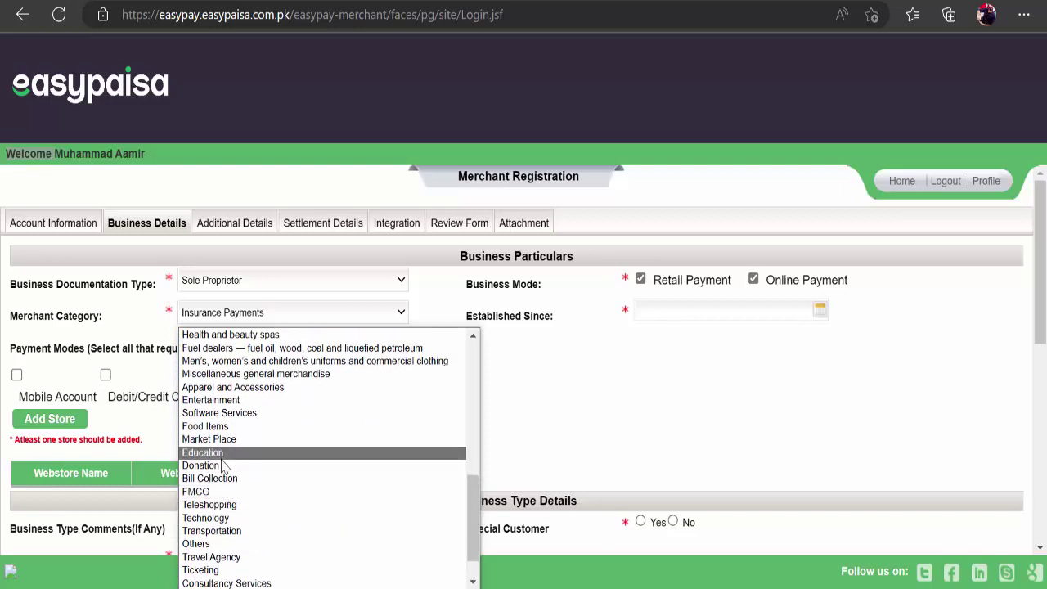
pyautogui.scroll(1, 228, 489)
pyautogui.scroll(1, 230, 476)
pyautogui.scroll(1, 230, 475)
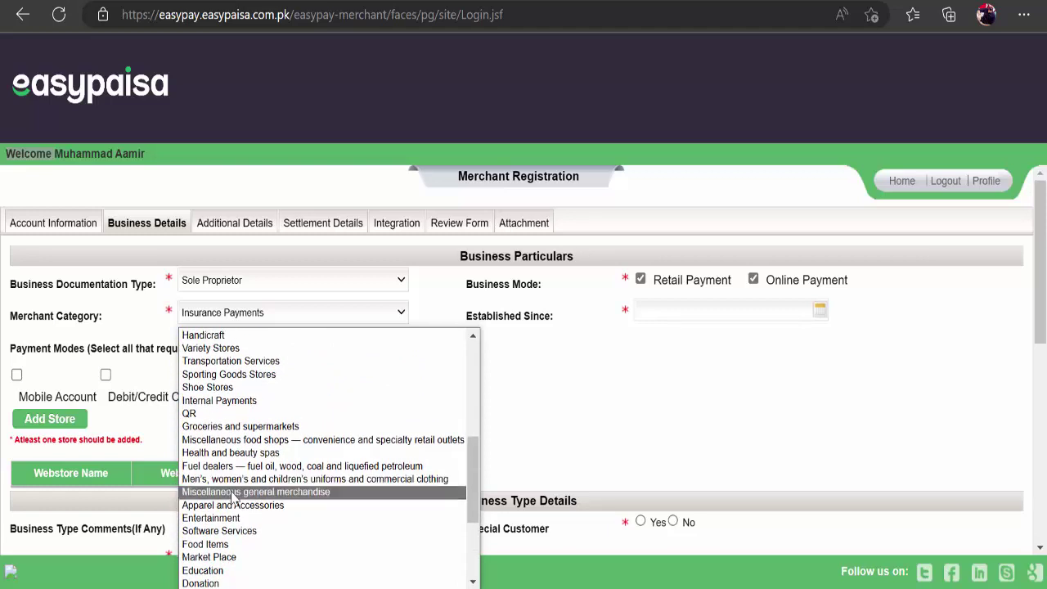
pyautogui.scroll(1, 231, 458)
pyautogui.scroll(1, 229, 444)
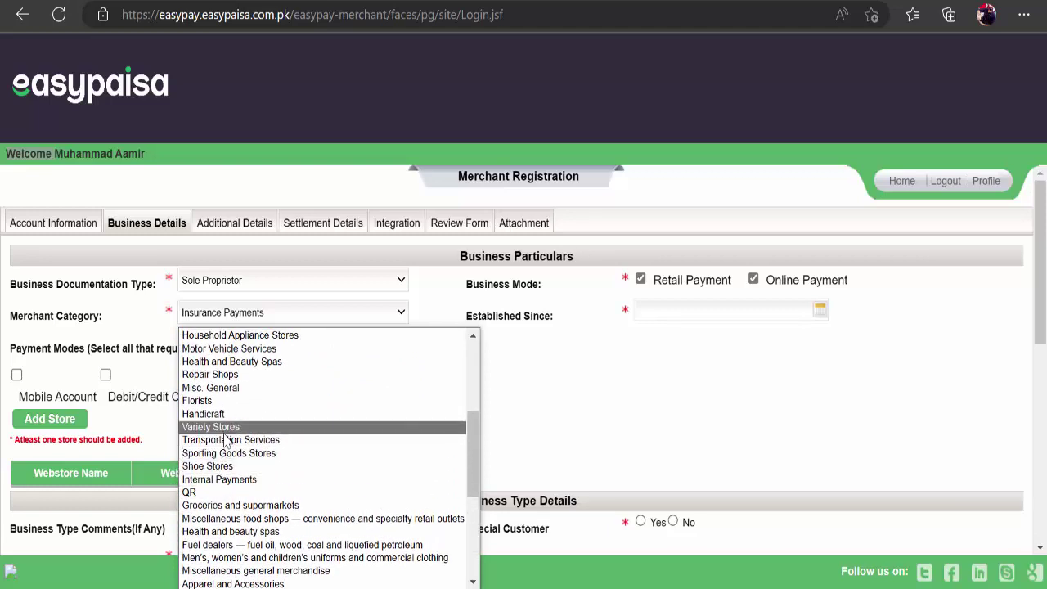
pyautogui.scroll(2, 242, 445)
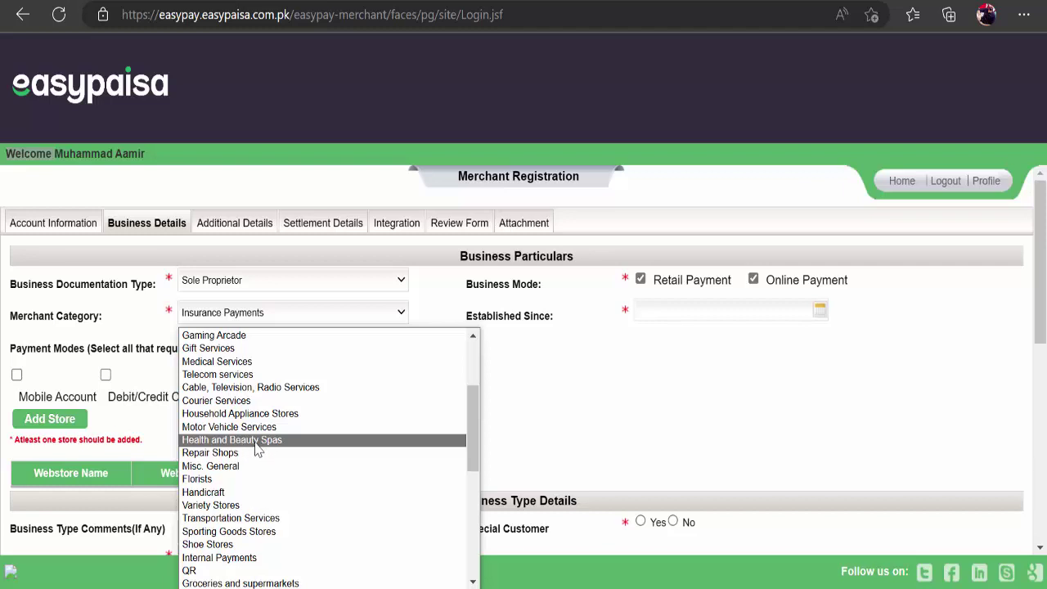
pyautogui.click(245, 440)
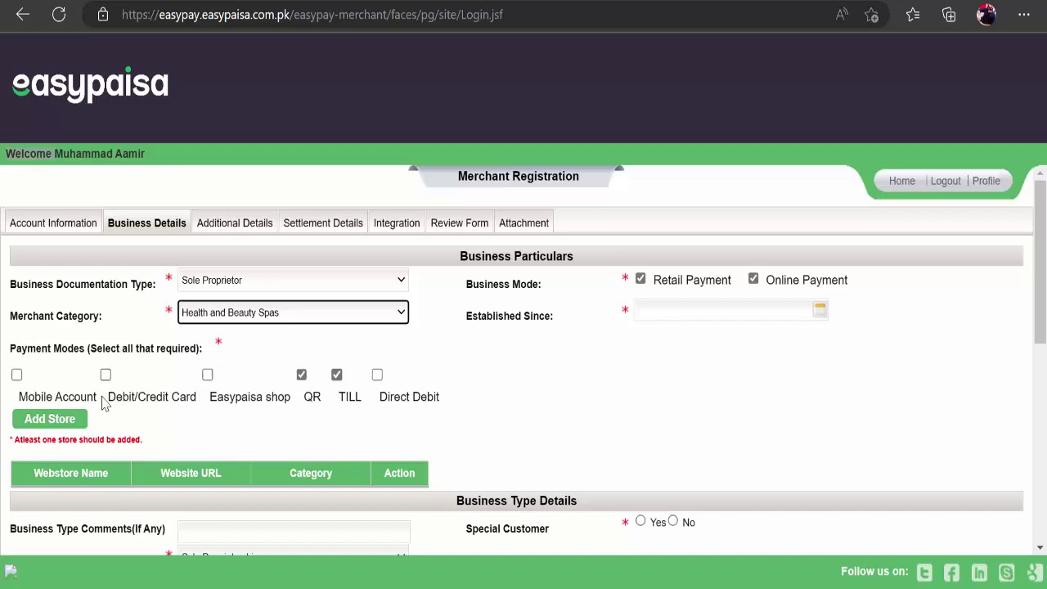
# - Enable Mobile Account and Debit/Credit Card among the Payment Modes
pyautogui.click(16, 374)
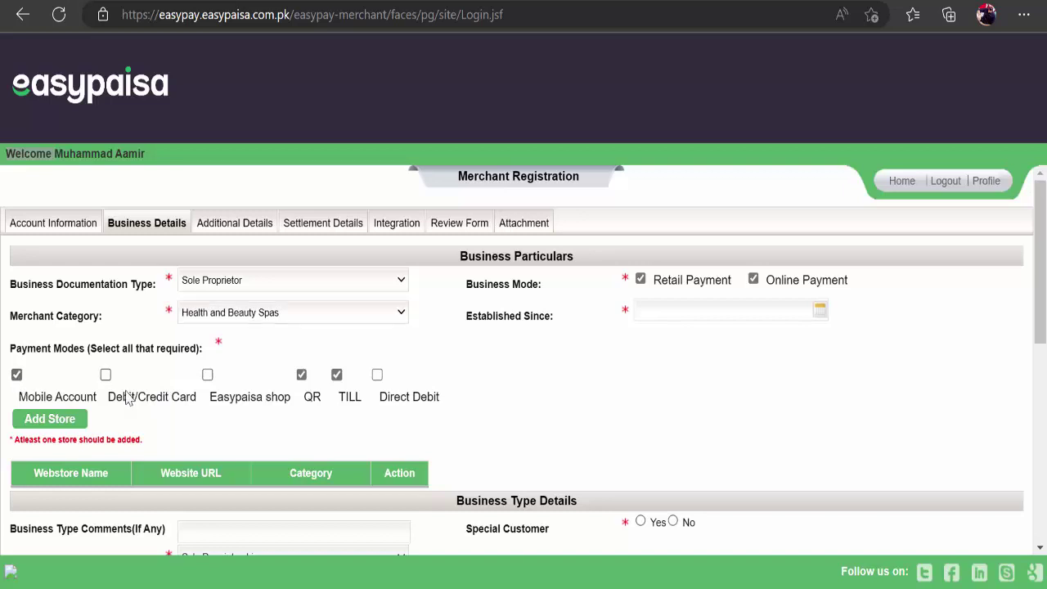
pyautogui.click(107, 376)
# - Start adding an online store and enter sanwaarlo as its Webstore Name
pyautogui.scroll(-2, 483, 428)
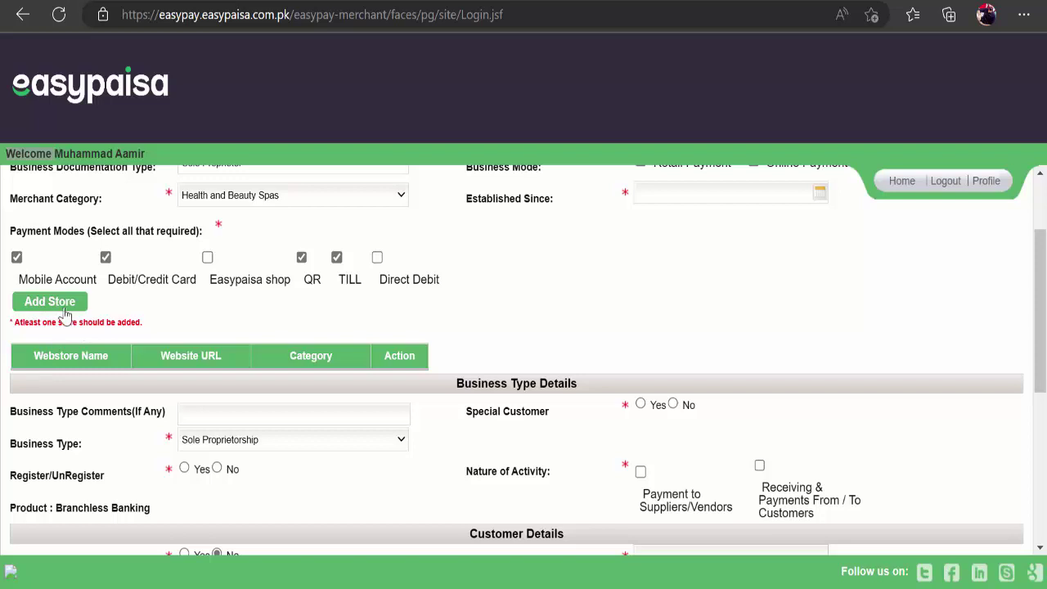
pyautogui.click(50, 304)
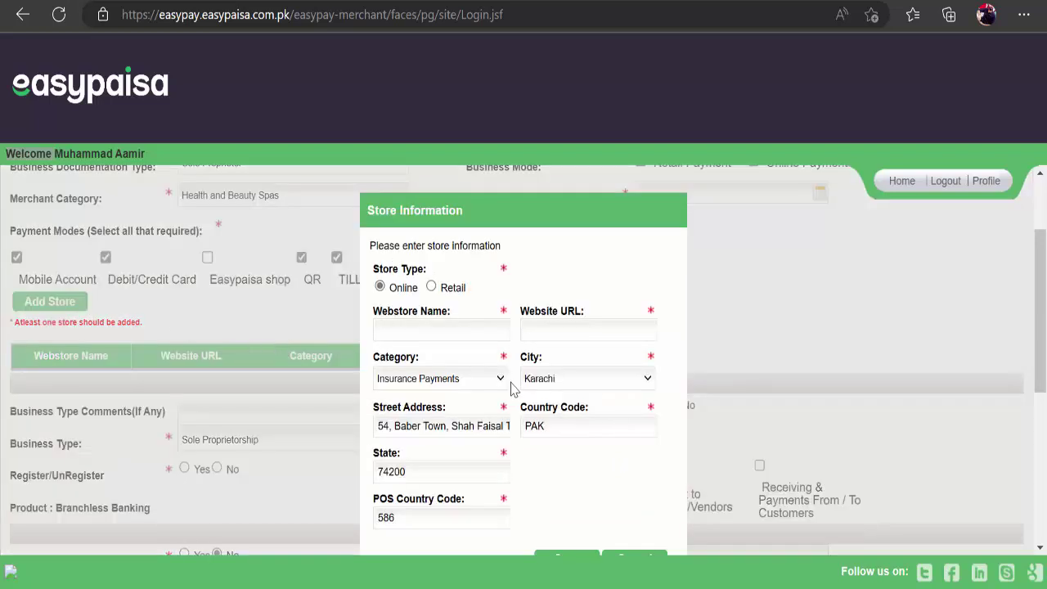
pyautogui.click(455, 329)
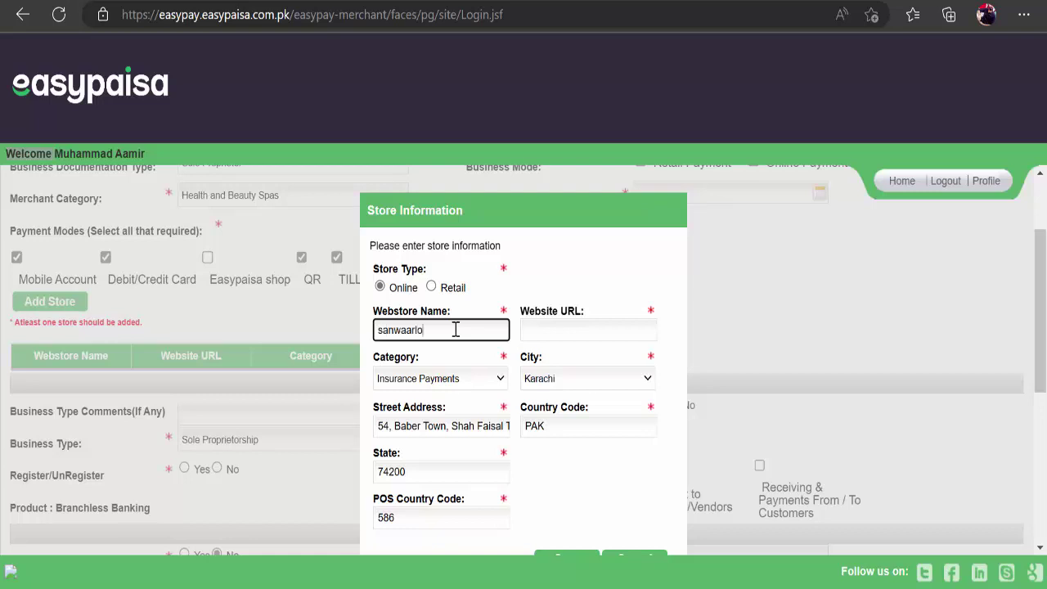
pyautogui.click(531, 331)
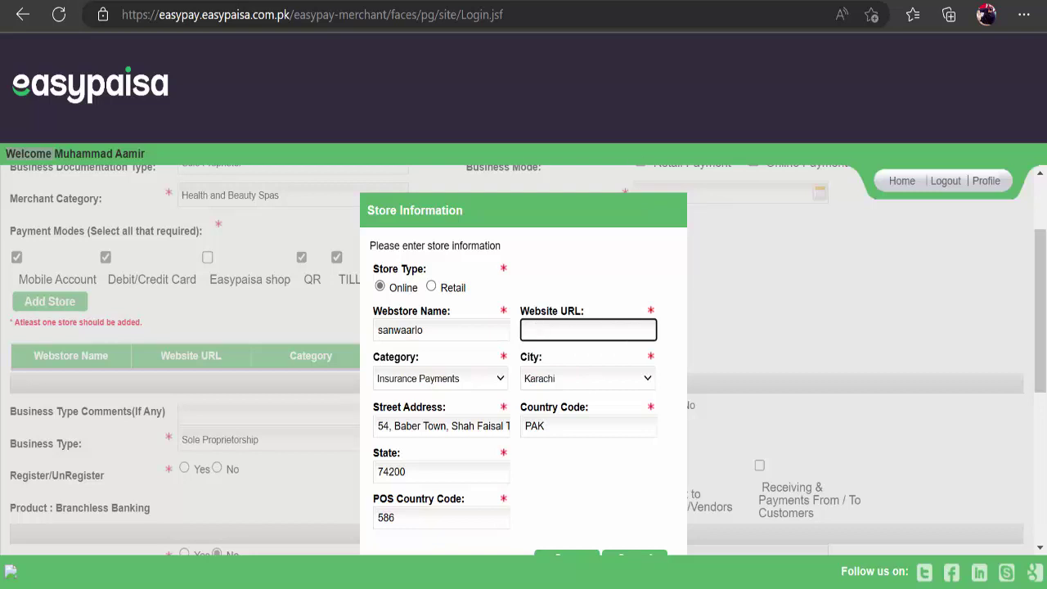
pyautogui.hotkey('ctrl', 't')
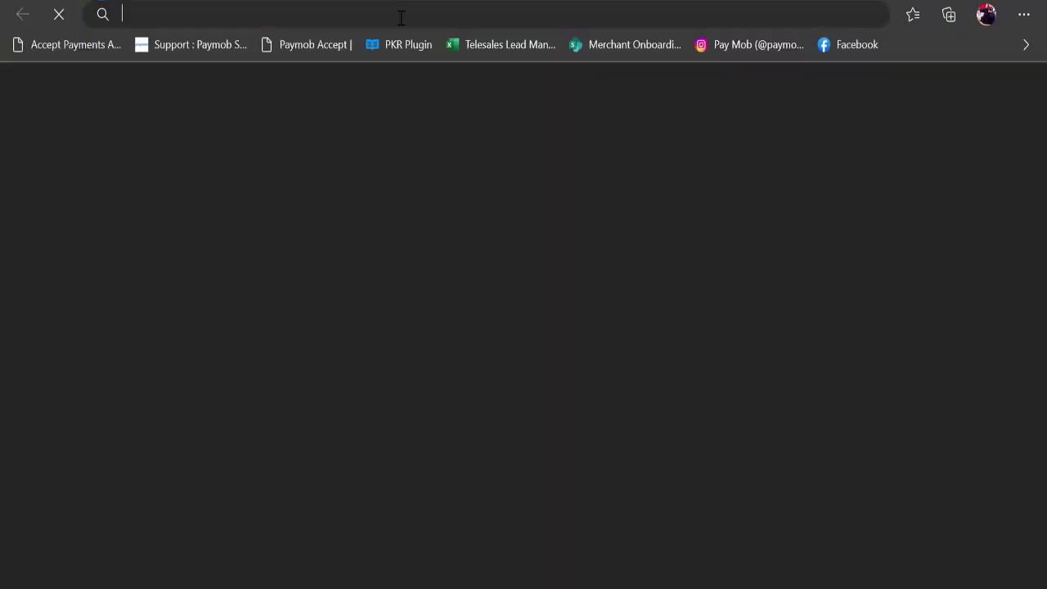
pyautogui.write('sanwaarlo.com')
pyautogui.press('Return')
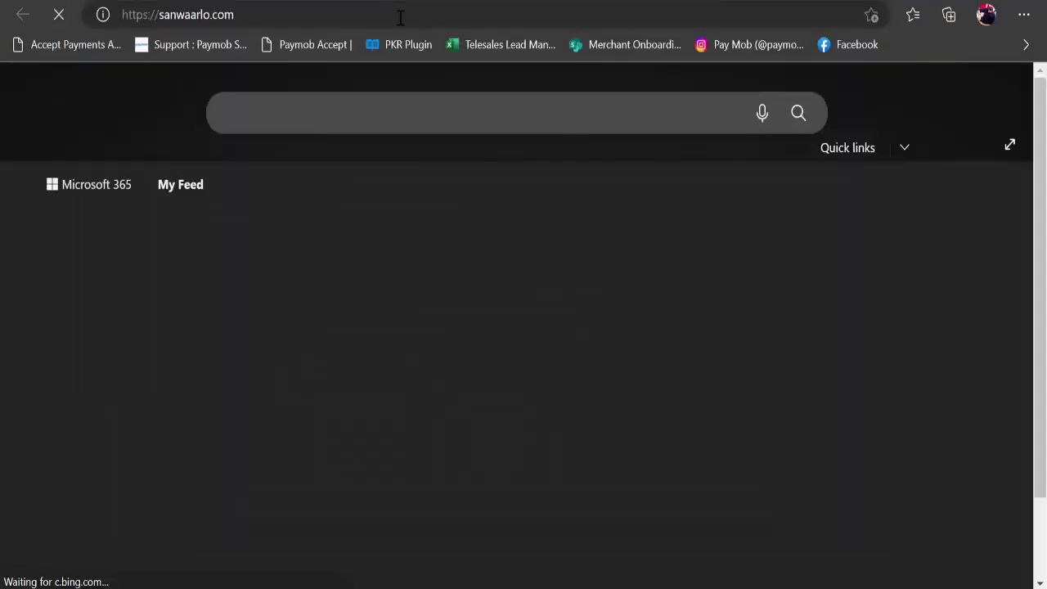
pyautogui.click(400, 17)
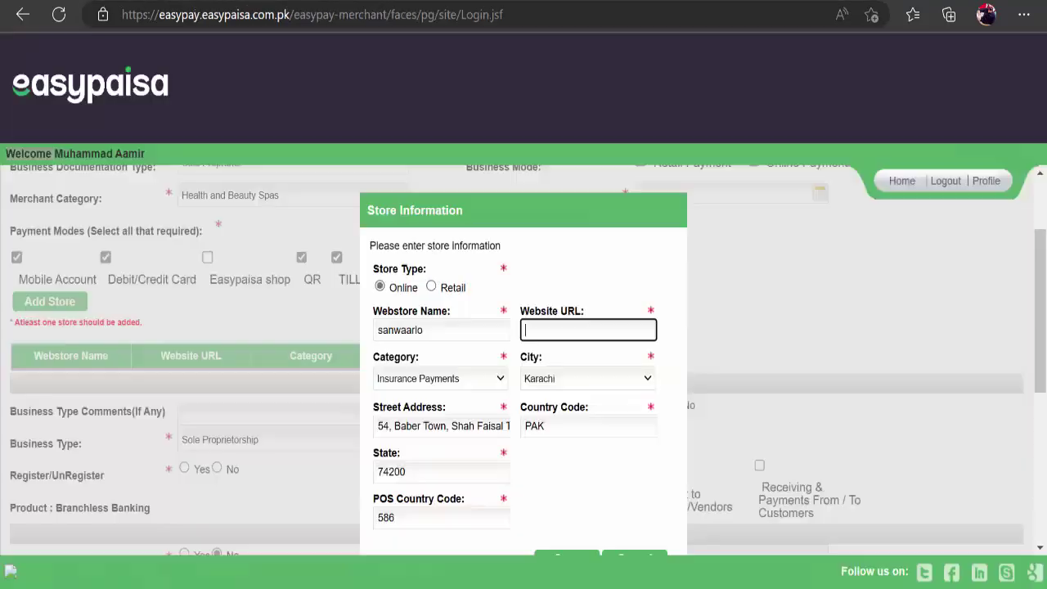
pyautogui.write('https://sanwaarlo.com/')
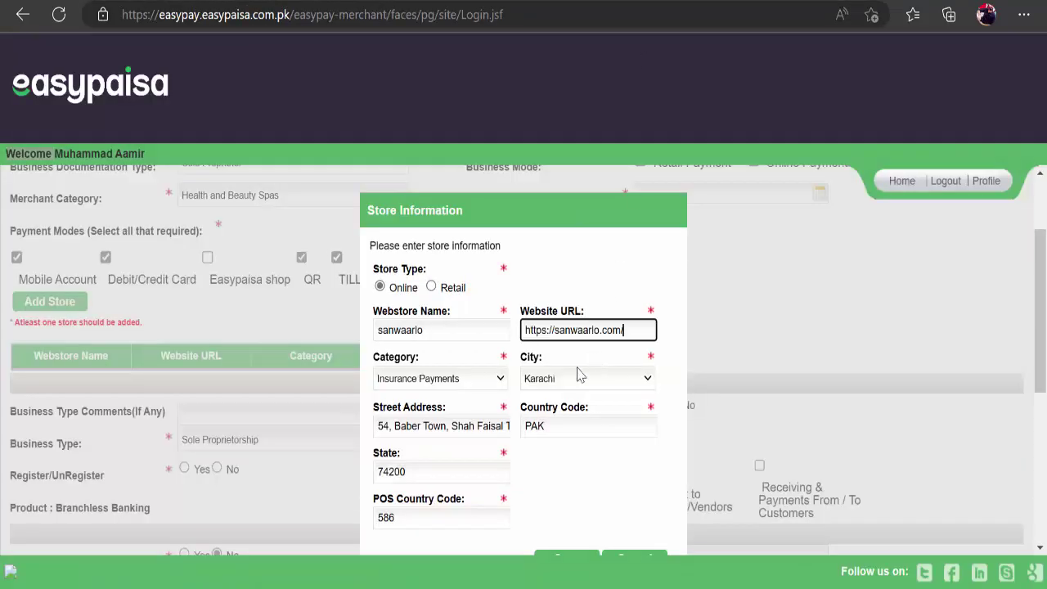
# - Set the new store's Category to Health and Beauty Spas
pyautogui.click(462, 382)
pyautogui.scroll(-1, 460, 364)
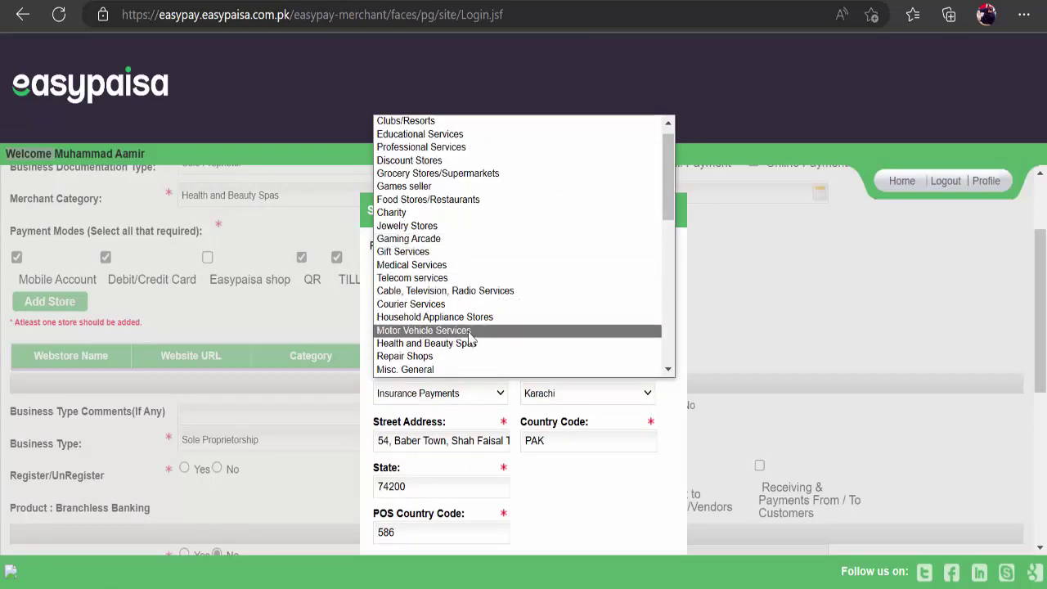
pyautogui.scroll(1, 449, 244)
pyautogui.scroll(-4, 450, 214)
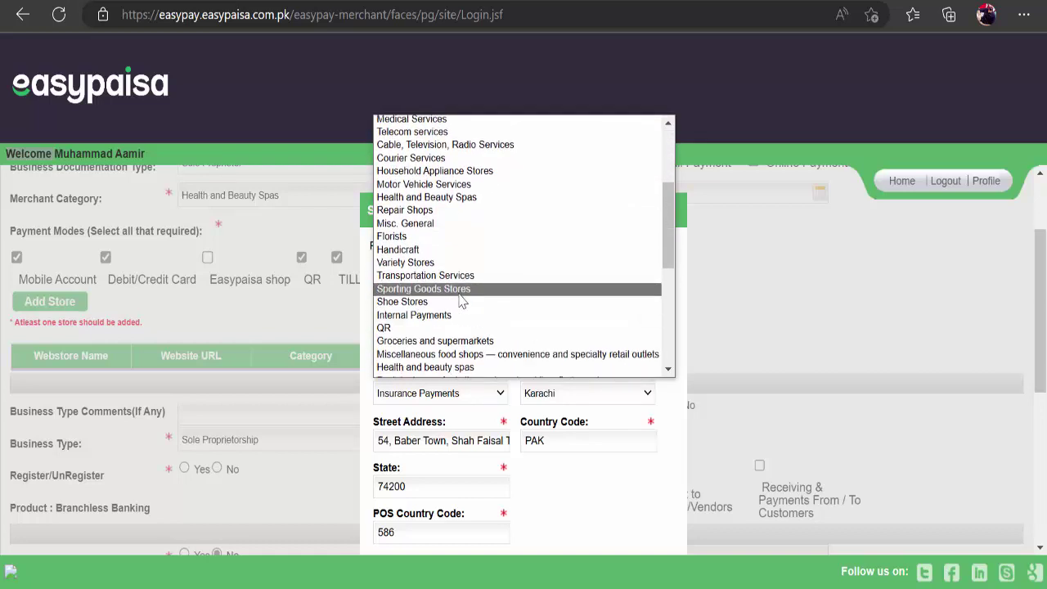
pyautogui.scroll(-2, 455, 299)
pyautogui.scroll(-1, 473, 284)
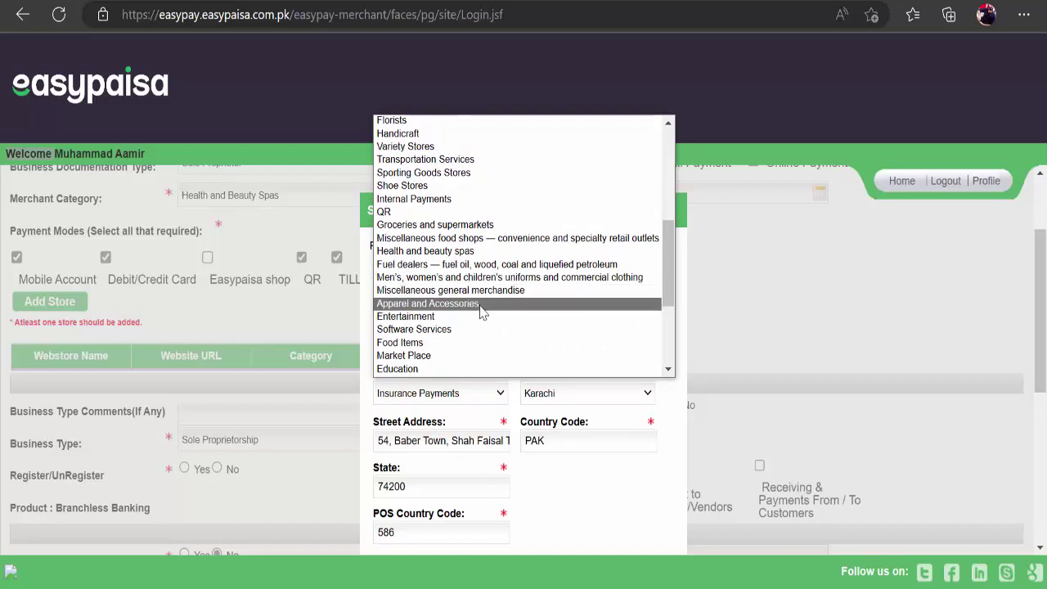
pyautogui.scroll(2, 491, 249)
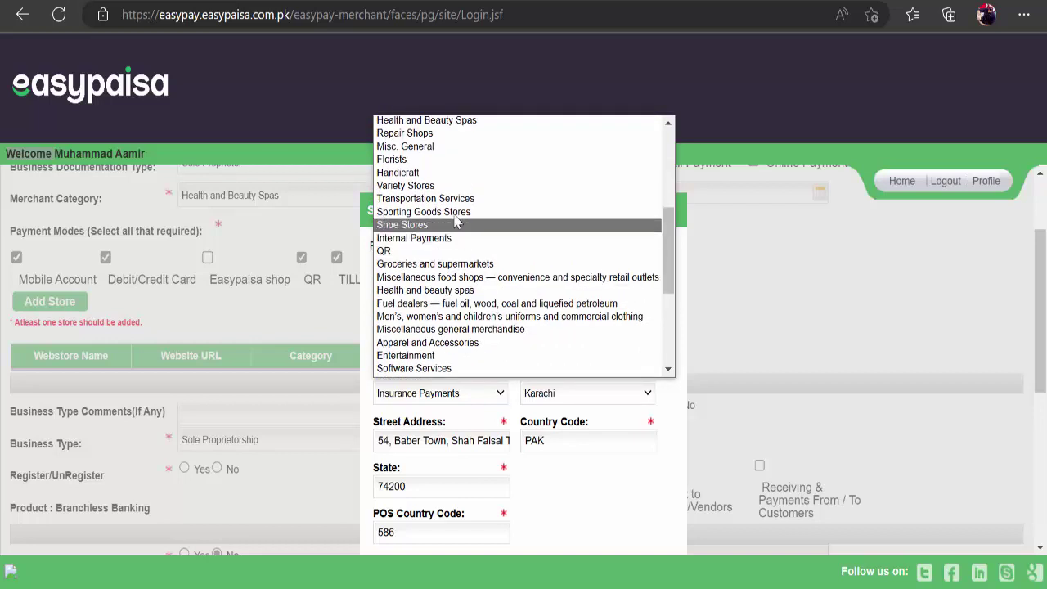
pyautogui.scroll(4, 456, 223)
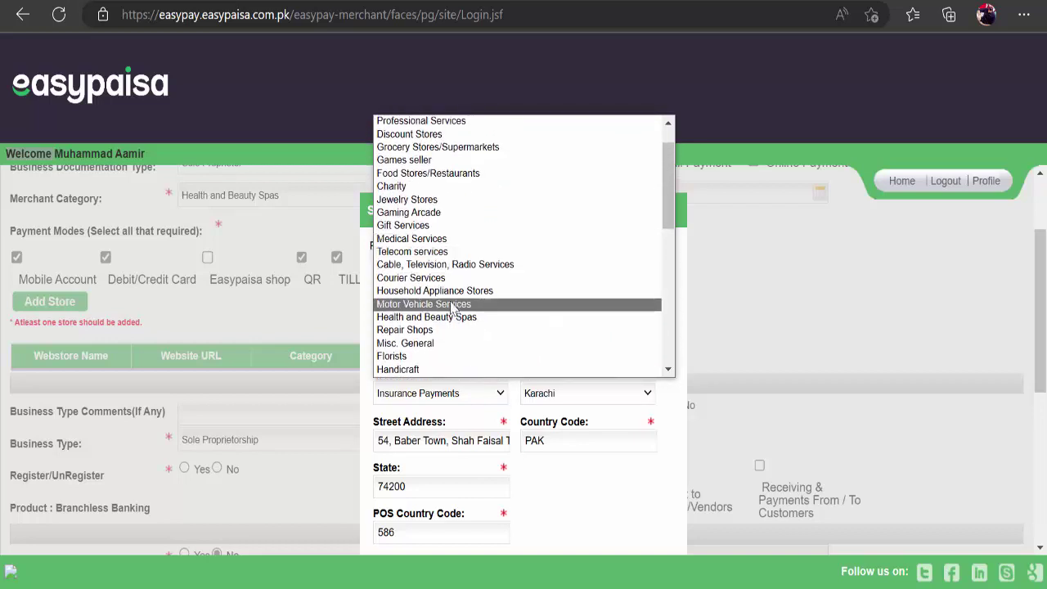
pyautogui.scroll(1, 459, 284)
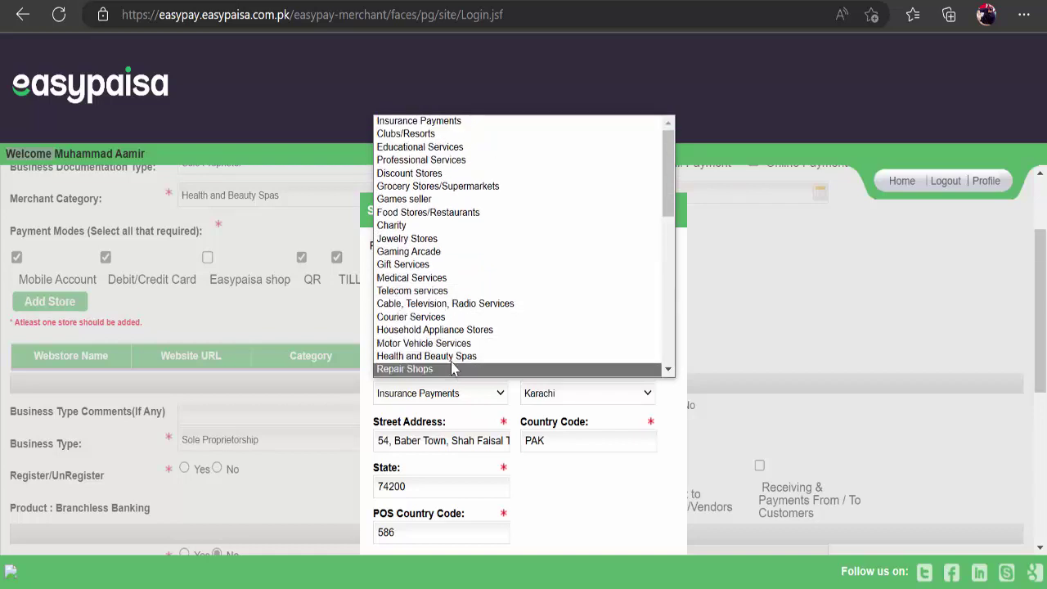
pyautogui.click(442, 356)
pyautogui.scroll(-1, 598, 393)
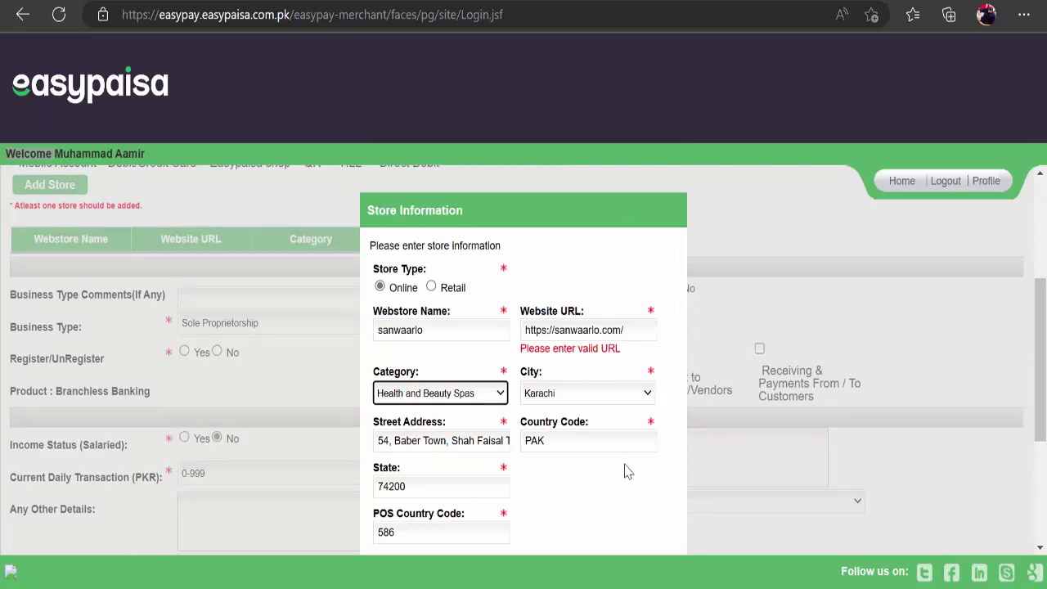
pyautogui.scroll(-2, 739, 498)
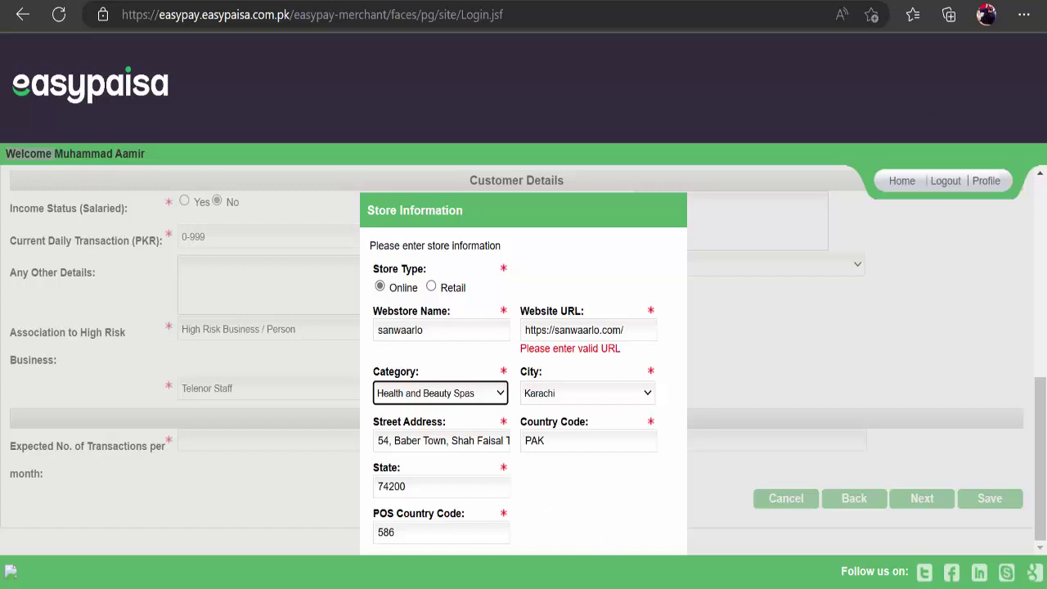
pyautogui.hotkey('ctrl', '-')
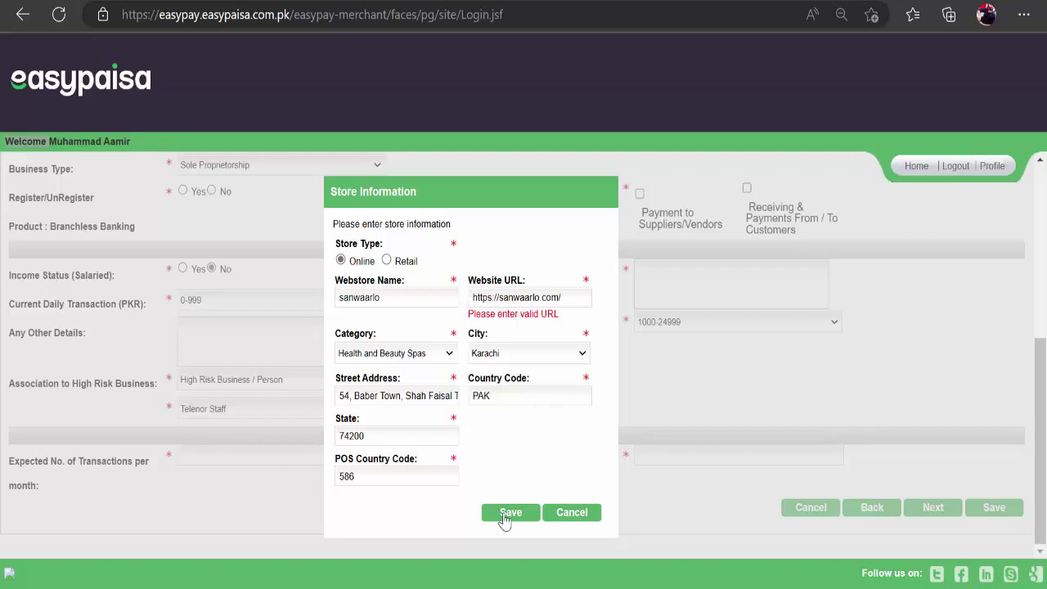
pyautogui.doubleClick(528, 297)
pyautogui.tripleClick(517, 296)
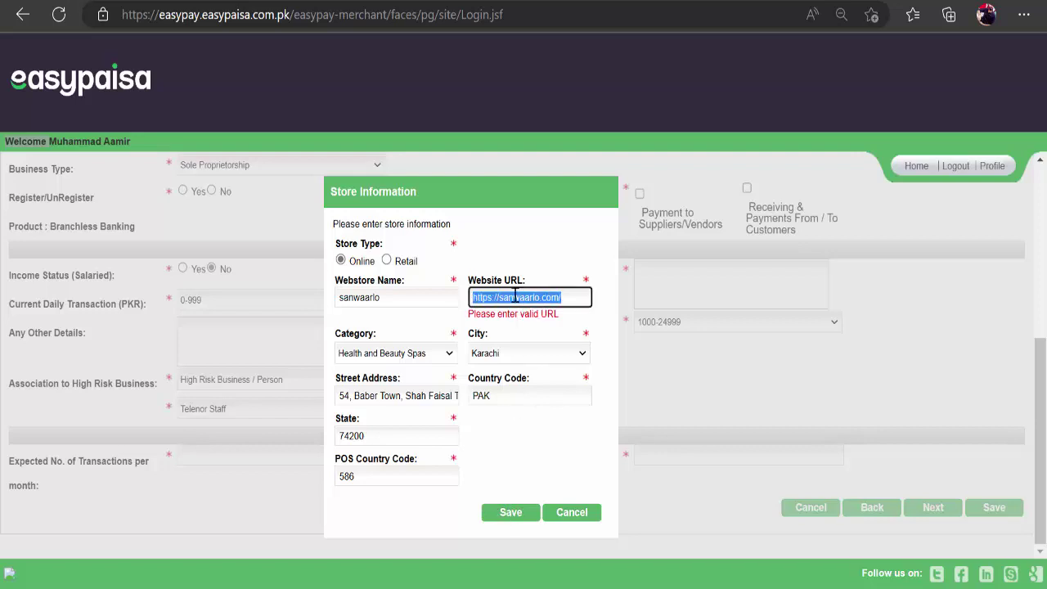
pyautogui.click(504, 297)
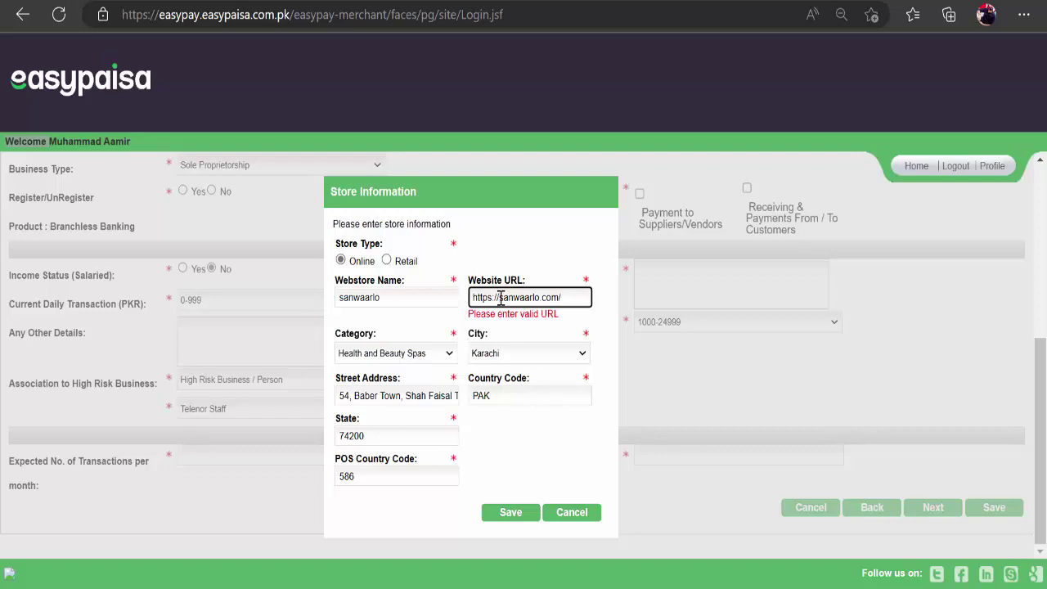
pyautogui.press('BackSpace')
pyautogui.press('BackSpace')
pyautogui.press('BackSpace')
pyautogui.press('BackSpace')
pyautogui.press('BackSpace')
pyautogui.press('BackSpace')
pyautogui.press('BackSpace')
pyautogui.press('BackSpace')
pyautogui.write('www.')
pyautogui.write('.')
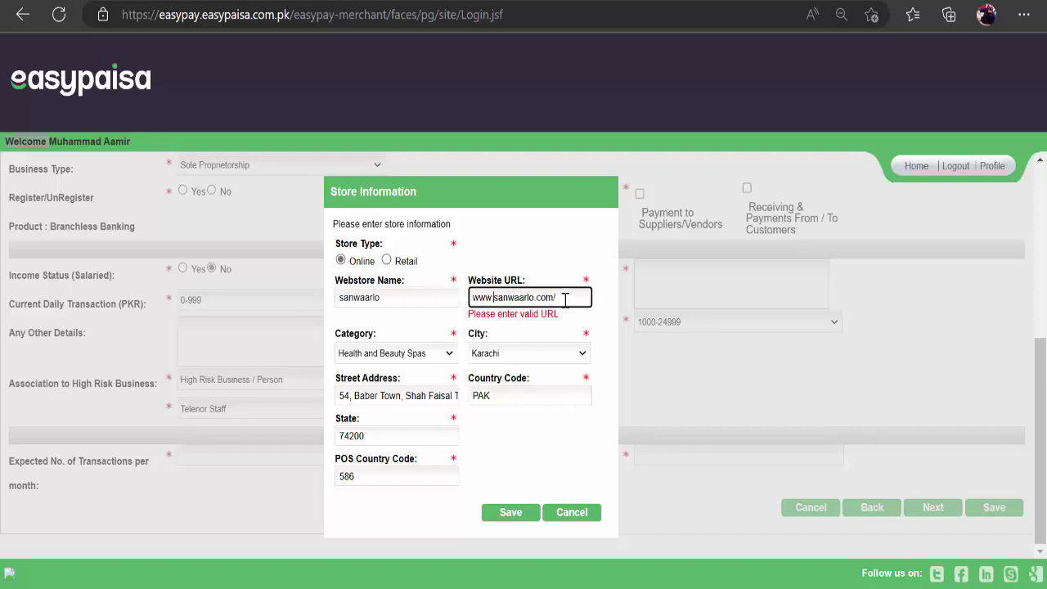
pyautogui.click(557, 334)
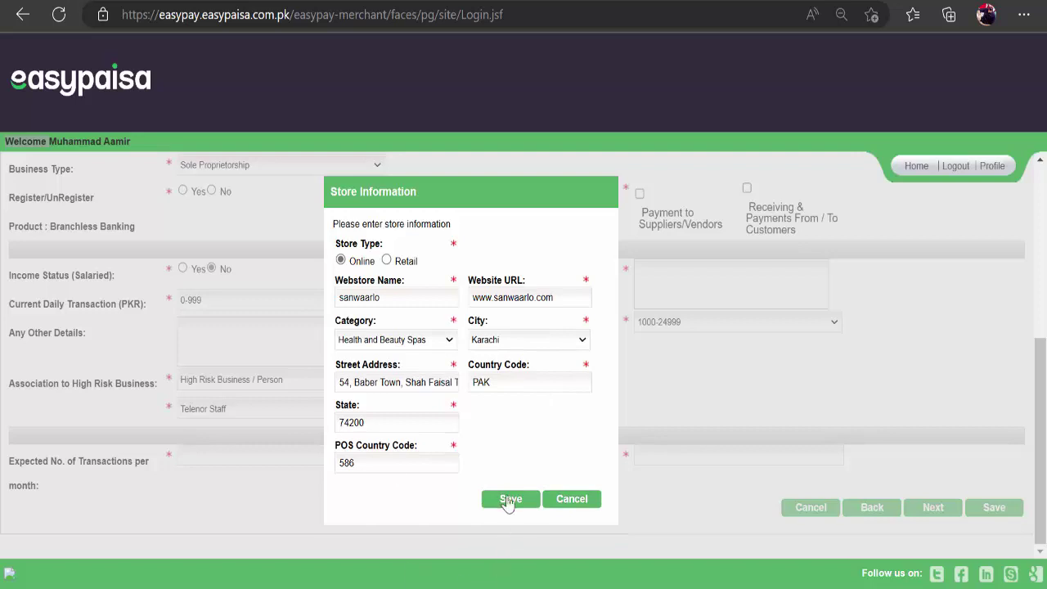
pyautogui.click(507, 498)
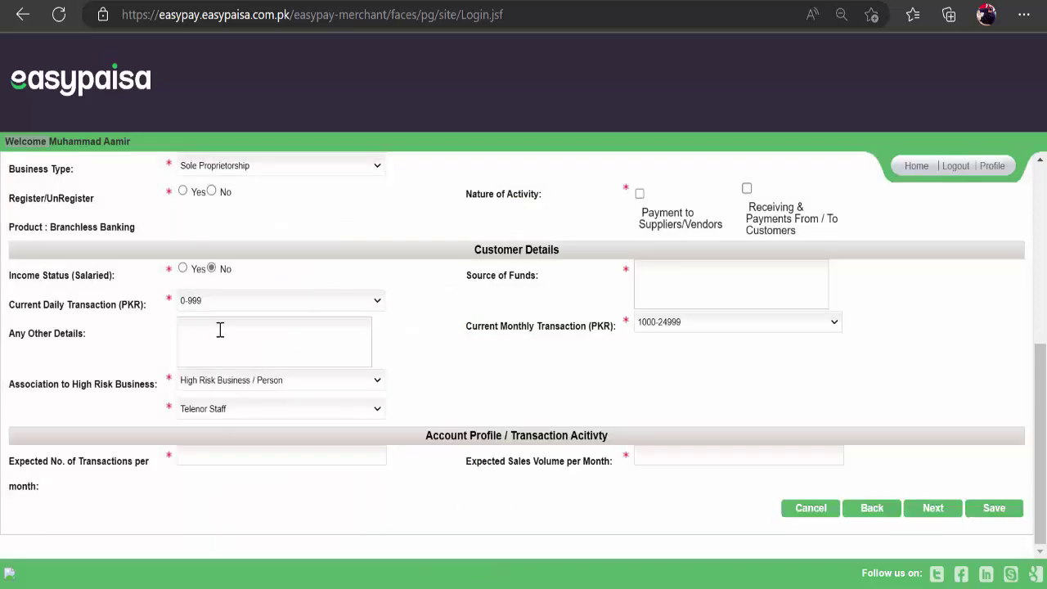
# - Leave Business Type Comments empty, keep Sole Proprietorship as the Business Type, and set Register/UnRegister to No
pyautogui.scroll(3, 229, 418)
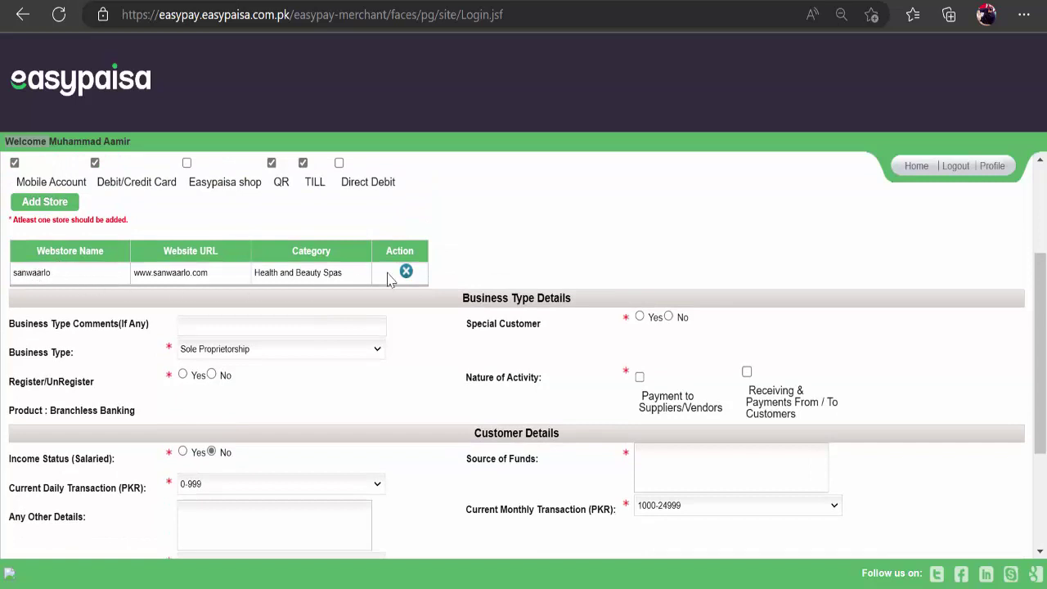
pyautogui.click(275, 331)
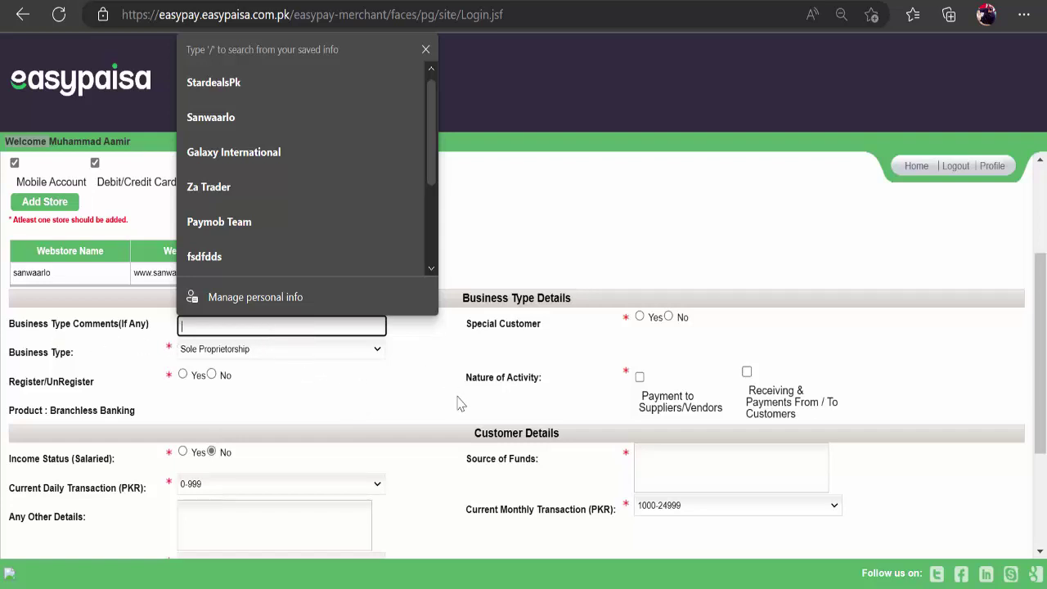
pyautogui.click(414, 356)
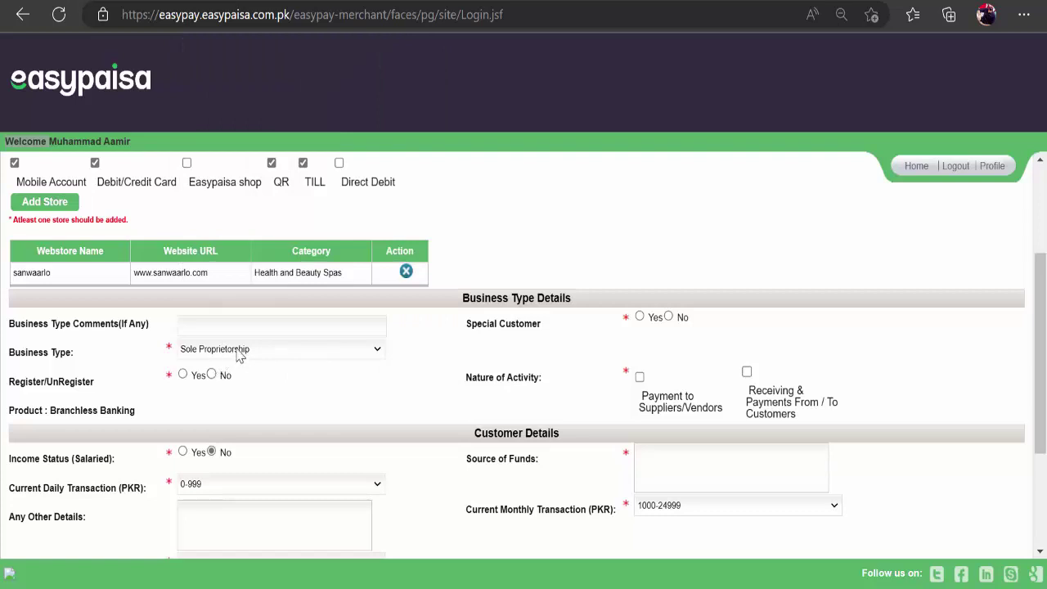
pyautogui.scroll(-1, 273, 374)
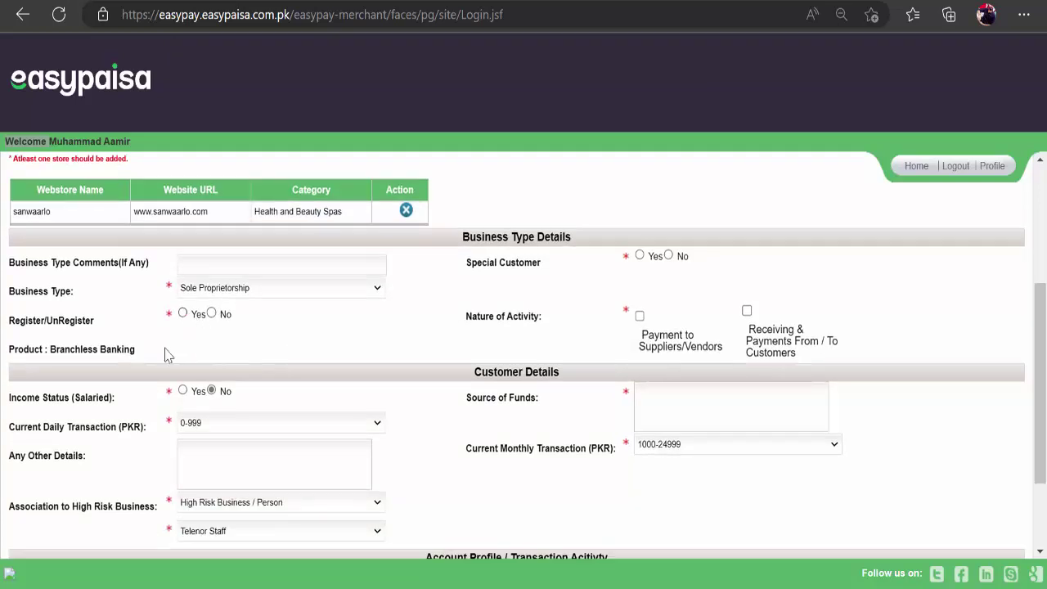
pyautogui.click(212, 314)
# - Keep Income Status (Salaried) at No and set the Current Daily Transaction (PKR) to 5000-14999
pyautogui.scroll(-2, 257, 334)
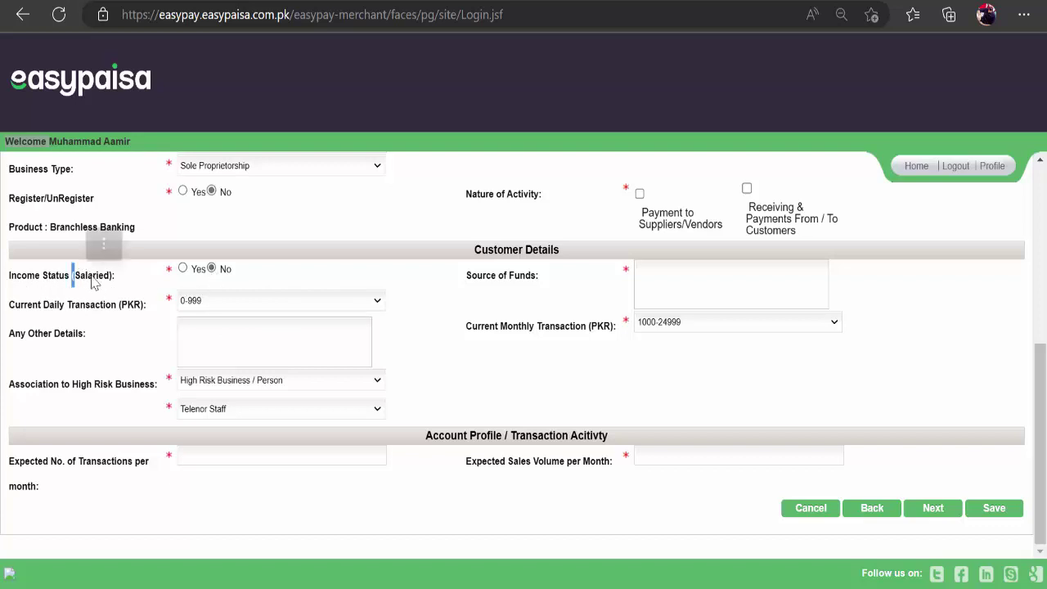
pyautogui.doubleClick(113, 276)
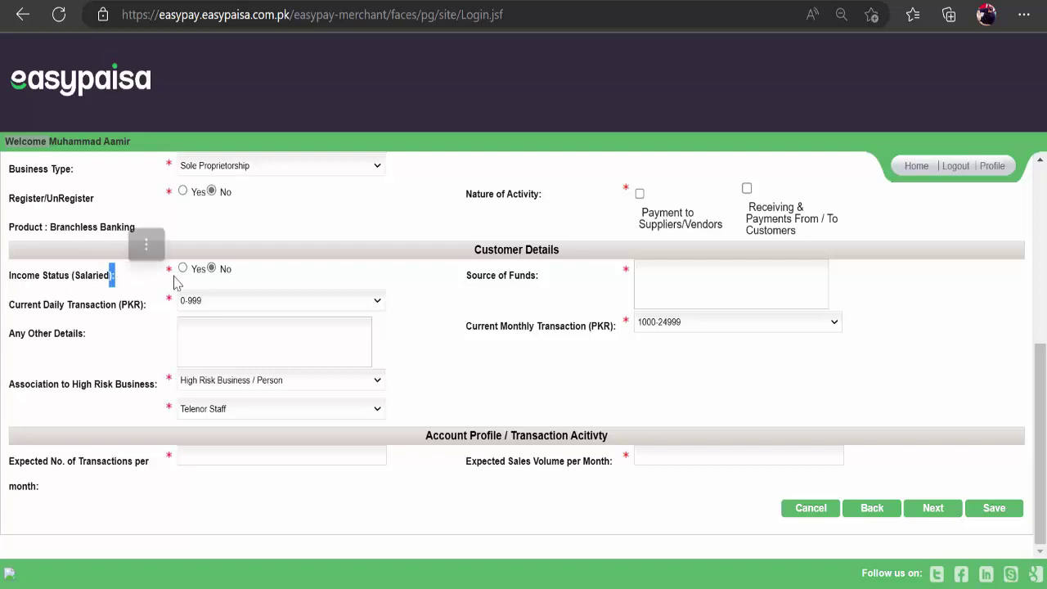
pyautogui.click(232, 305)
pyautogui.click(232, 305)
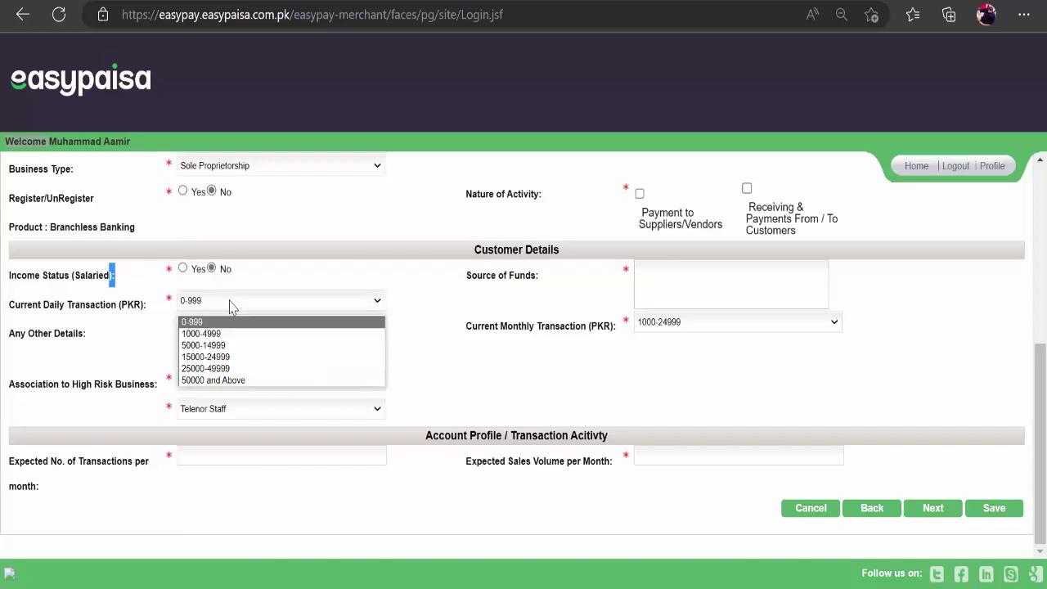
pyautogui.click(227, 350)
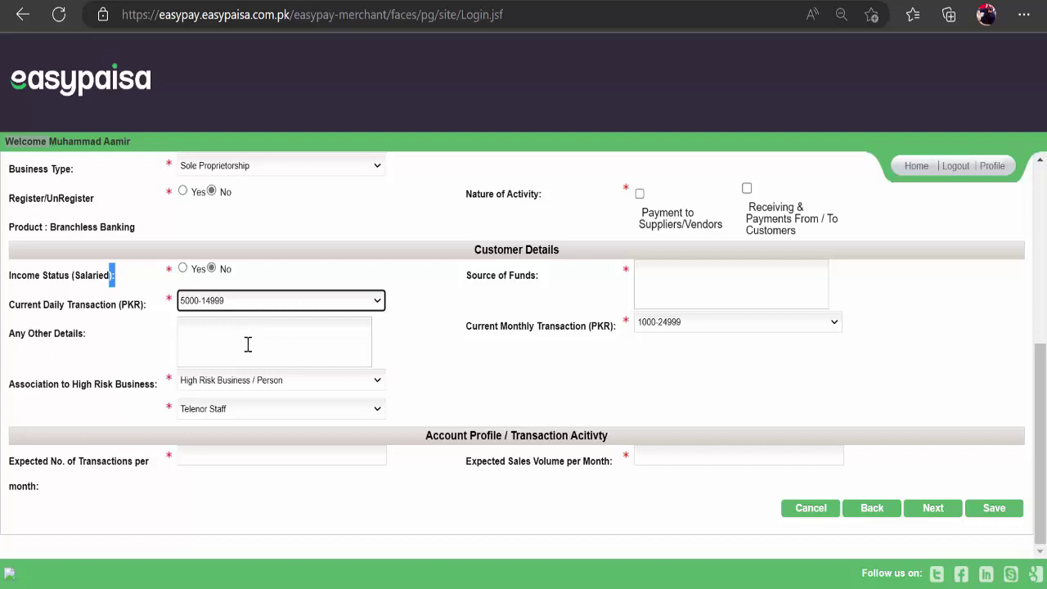
# - Set Association to High Risk Business to Low Risk Business / Person with Settlement Account as its subtype
pyautogui.click(306, 383)
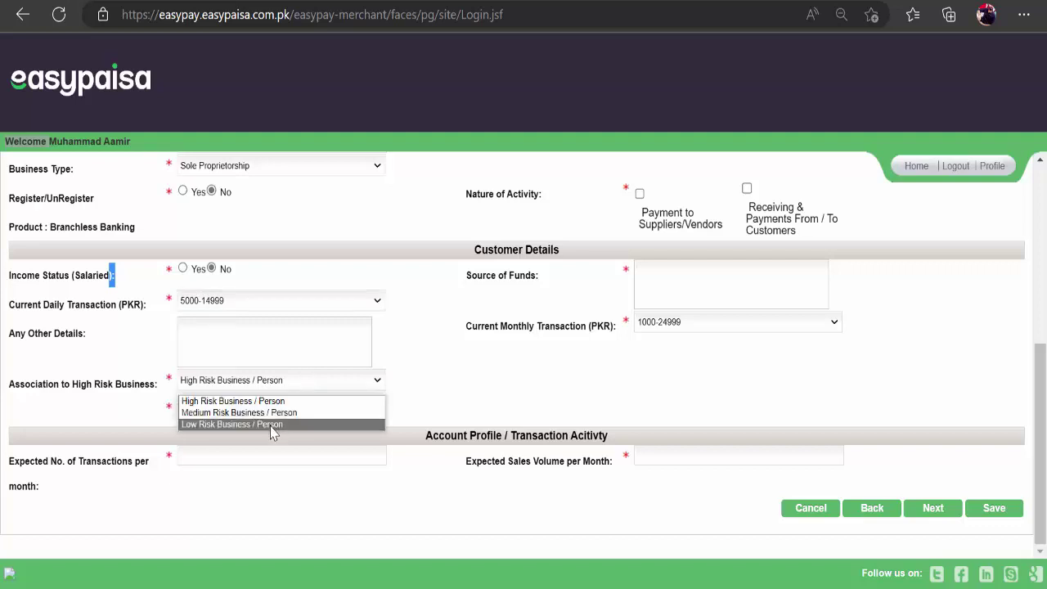
pyautogui.click(272, 425)
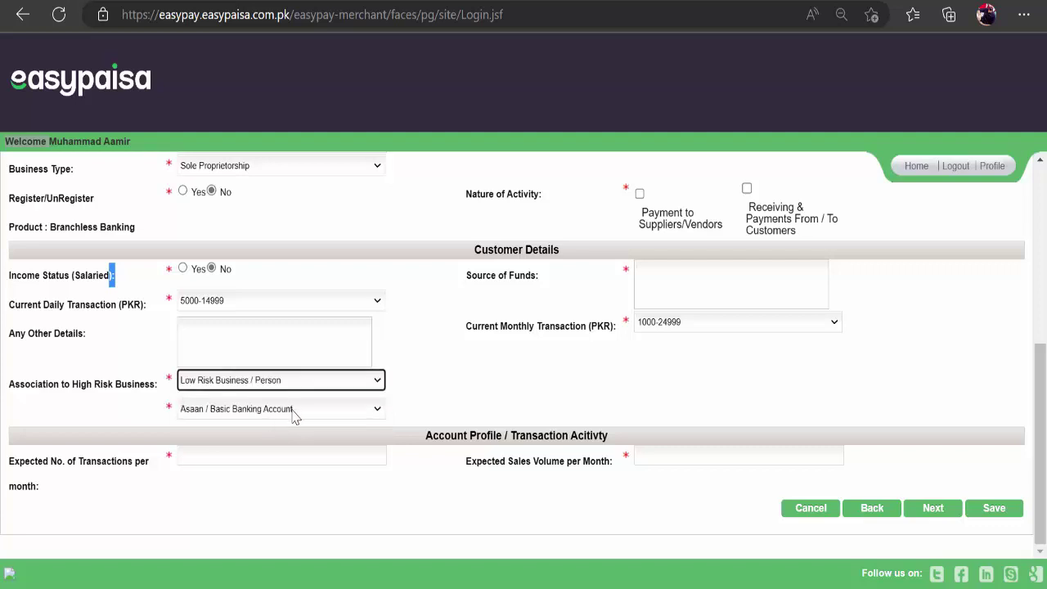
pyautogui.click(296, 413)
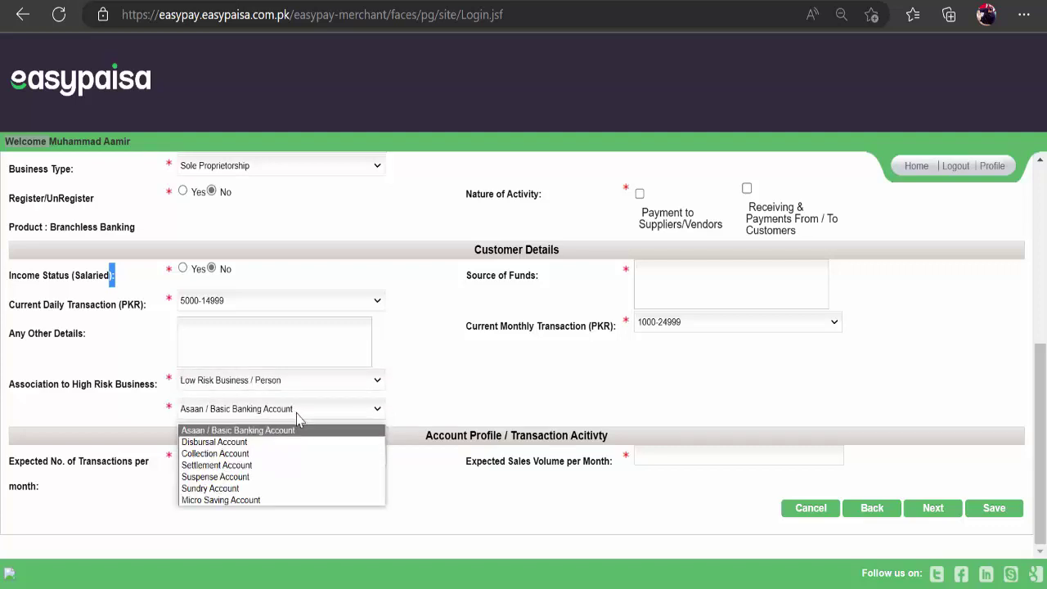
pyautogui.click(230, 466)
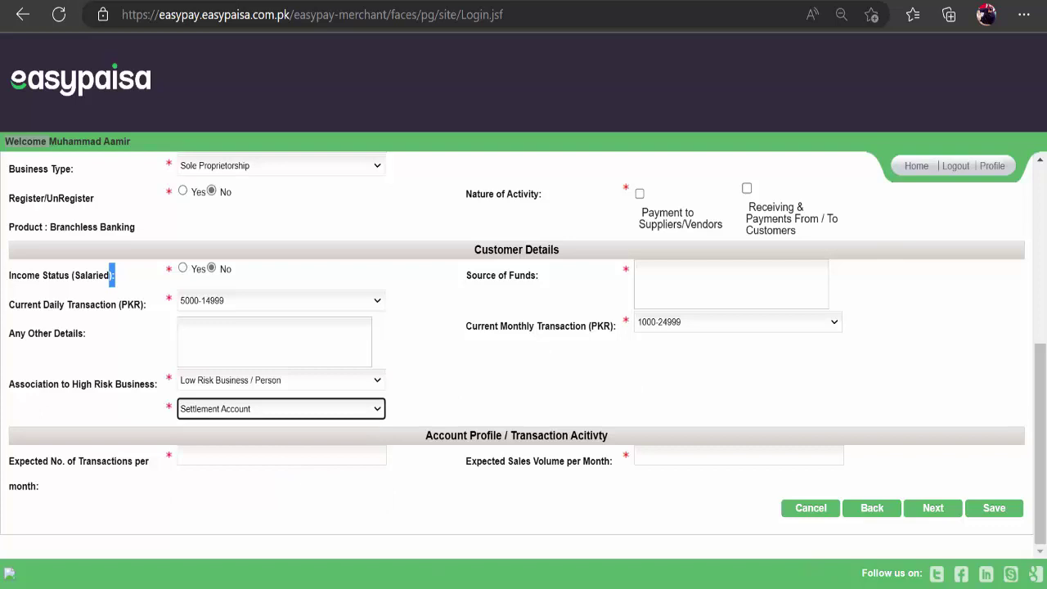
pyautogui.click(430, 588)
pyautogui.click(987, 546)
pyautogui.click(738, 382)
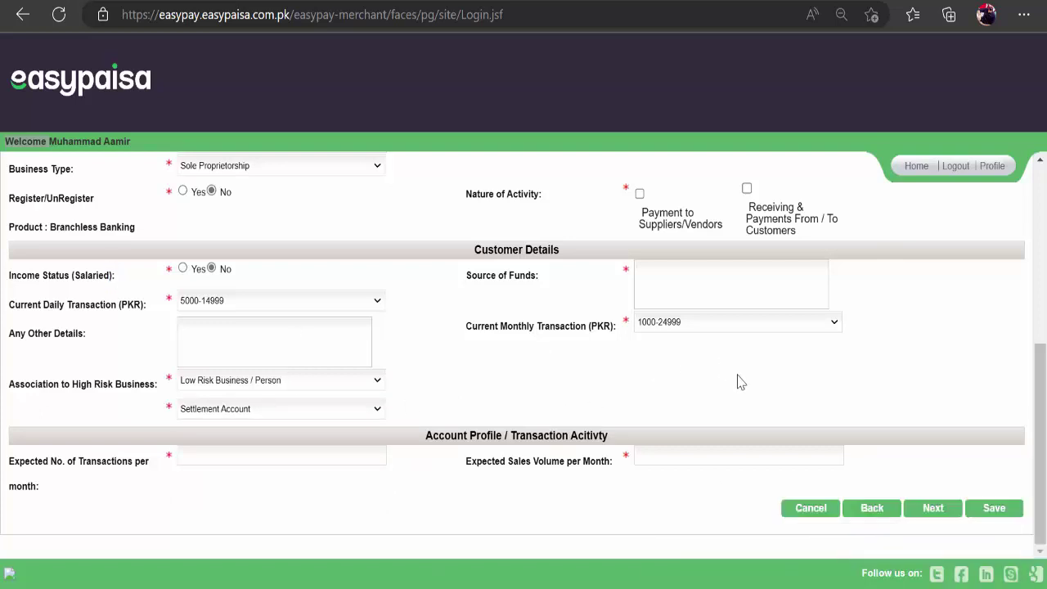
pyautogui.scroll(2, 738, 382)
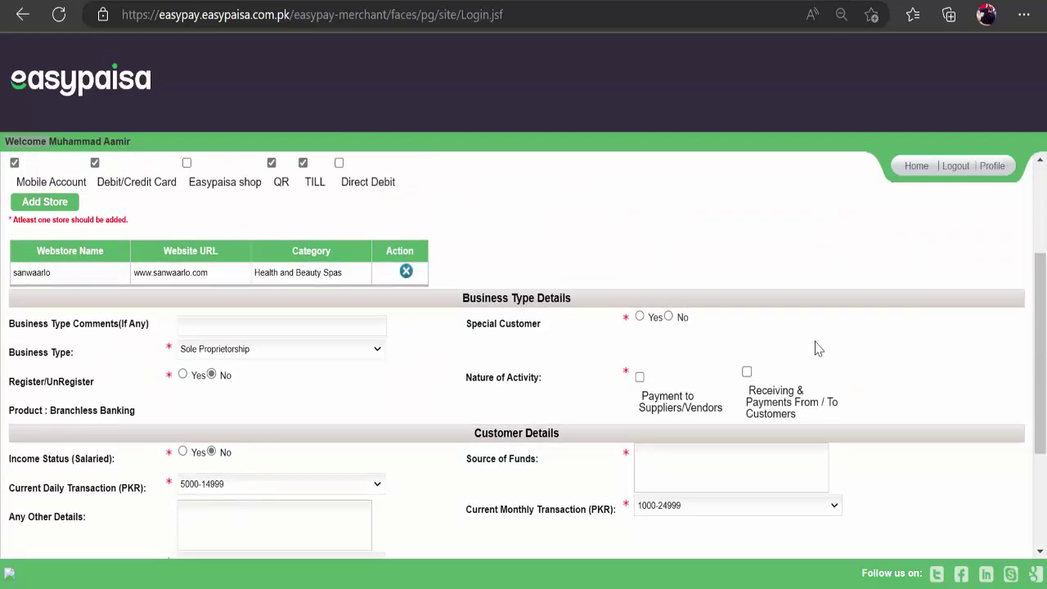
pyautogui.click(668, 317)
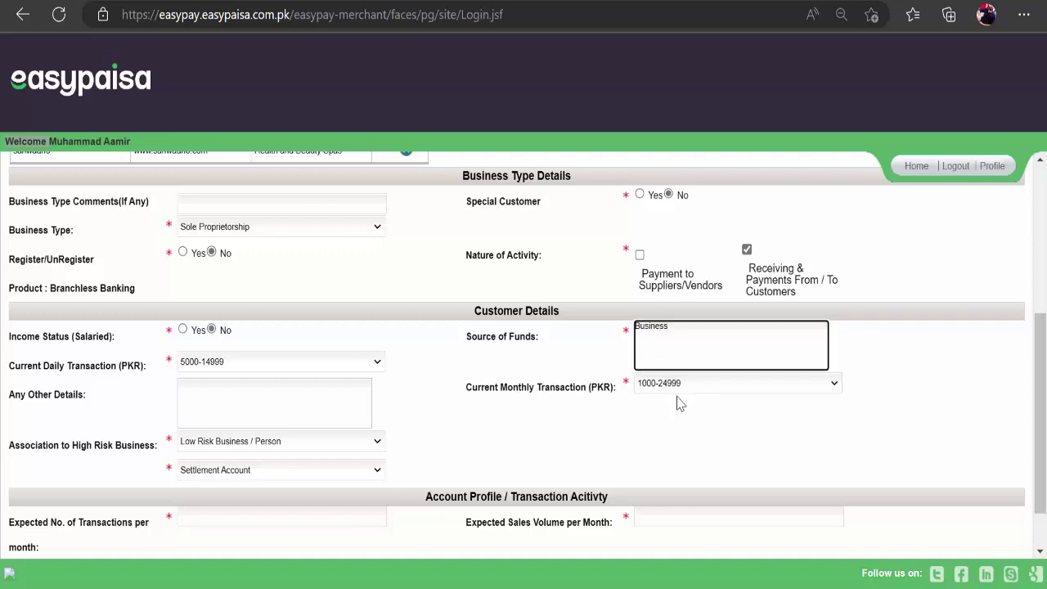
pyautogui.click(742, 390)
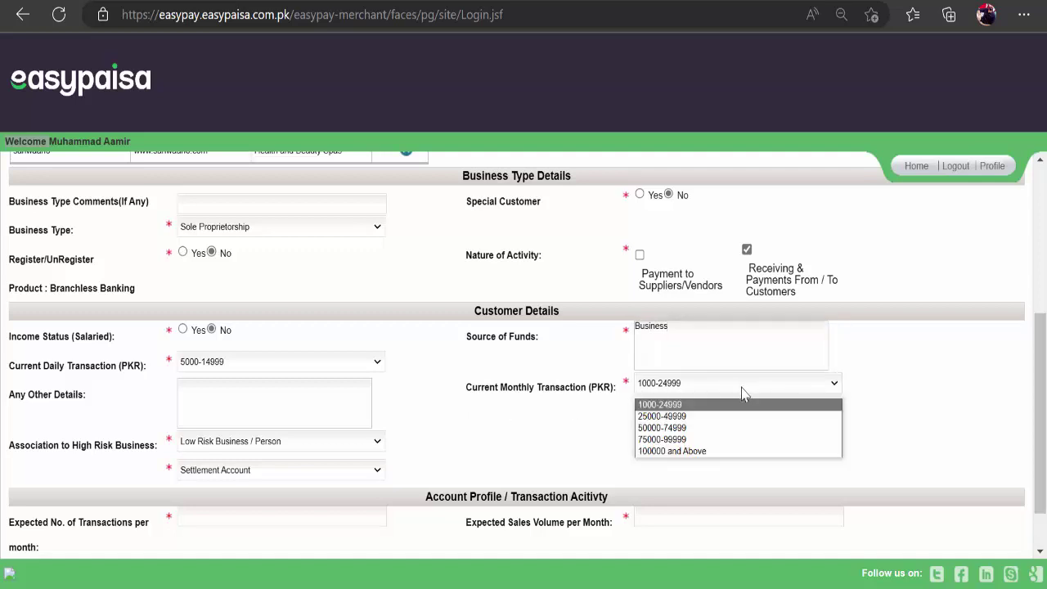
pyautogui.click(690, 417)
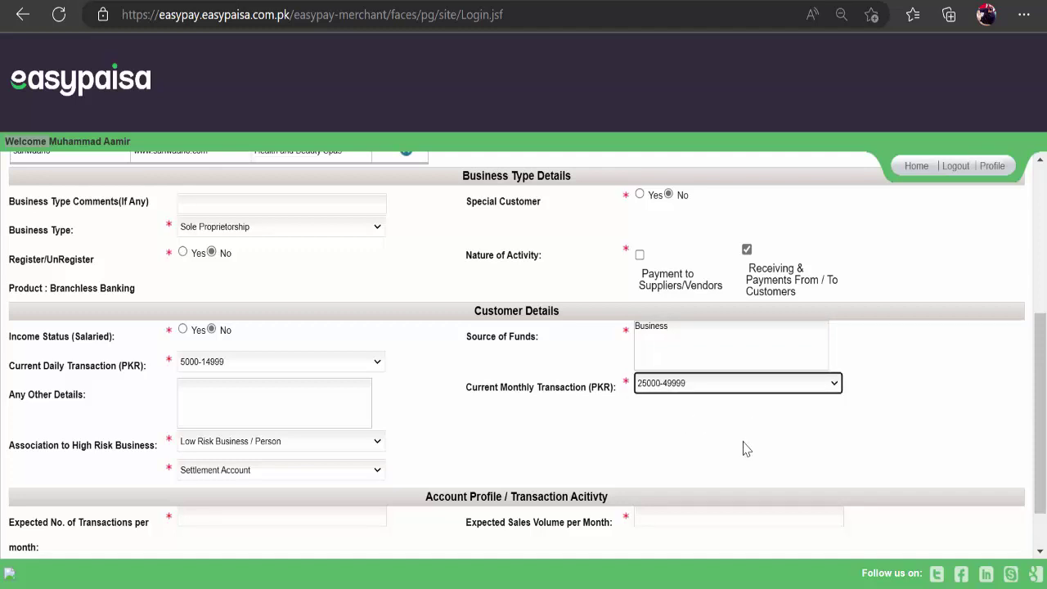
# - Enter 100 expected transactions and an expected sales volume of 50000 per month, and try to save the Business Details form
pyautogui.scroll(-2, 743, 446)
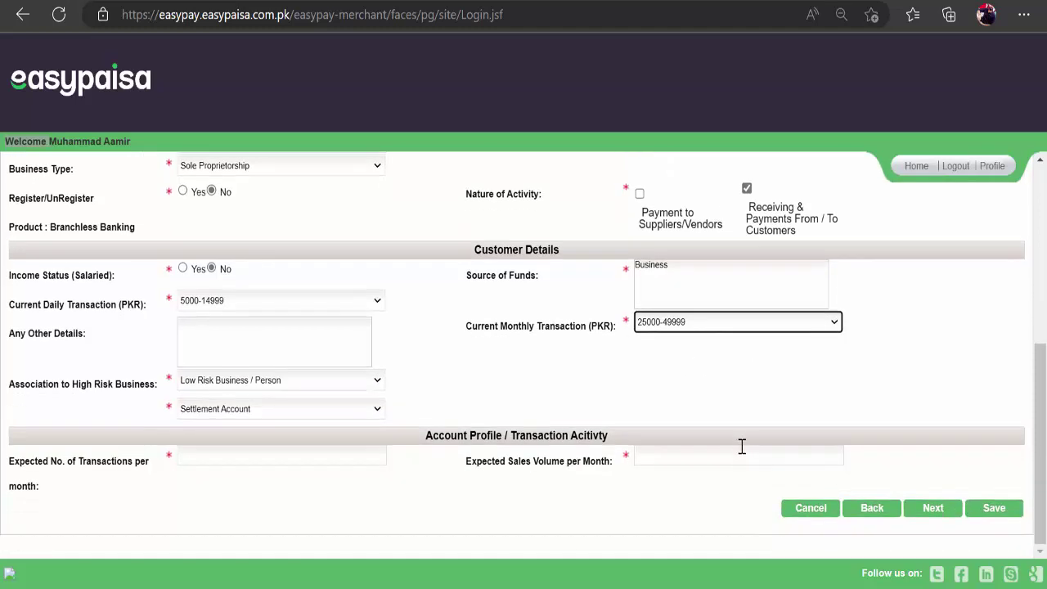
pyautogui.click(216, 455)
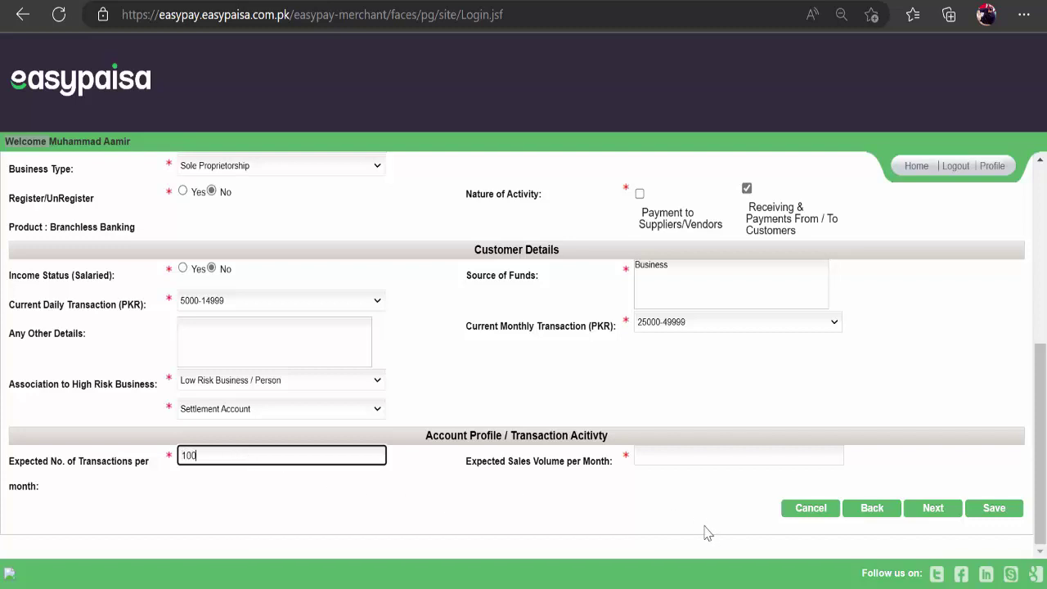
pyautogui.click(674, 463)
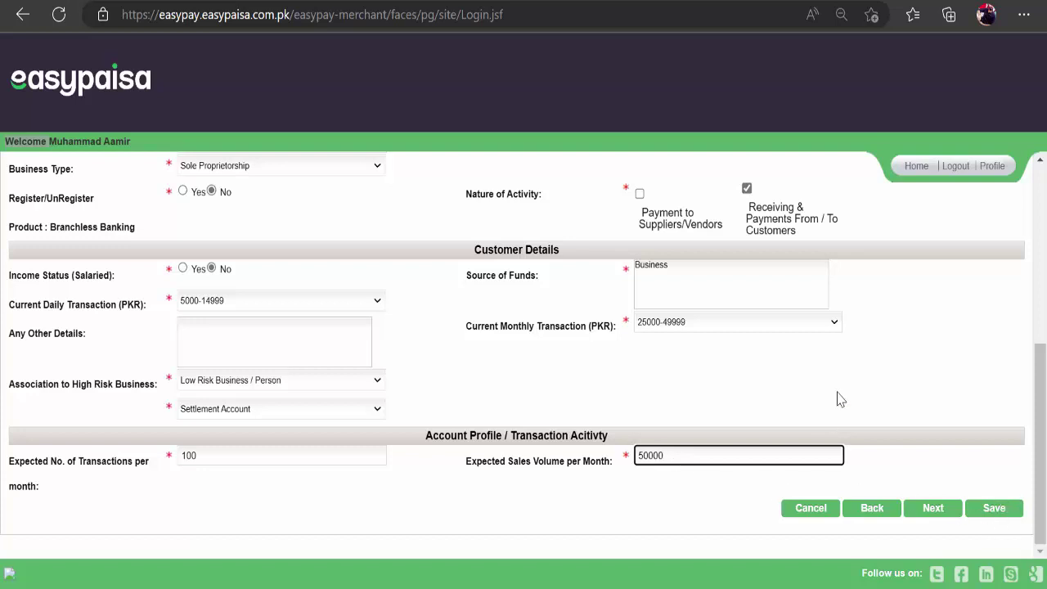
pyautogui.scroll(3, 837, 398)
pyautogui.scroll(-3, 842, 401)
pyautogui.click(1003, 511)
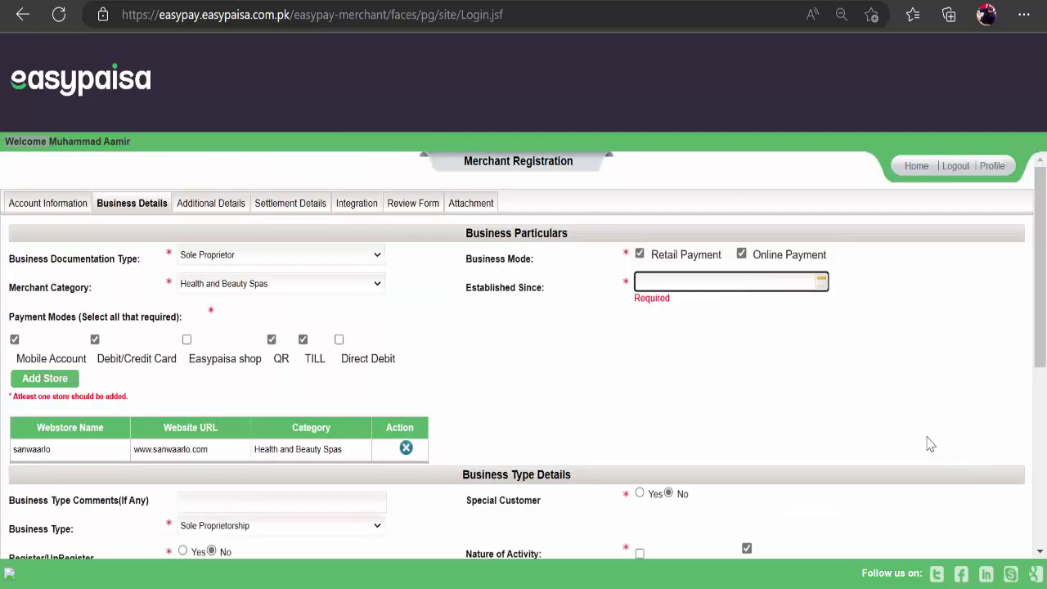
# - Try to continue from the Business Details form to the next registration section
pyautogui.scroll(-2, 928, 442)
pyautogui.scroll(-3, 928, 442)
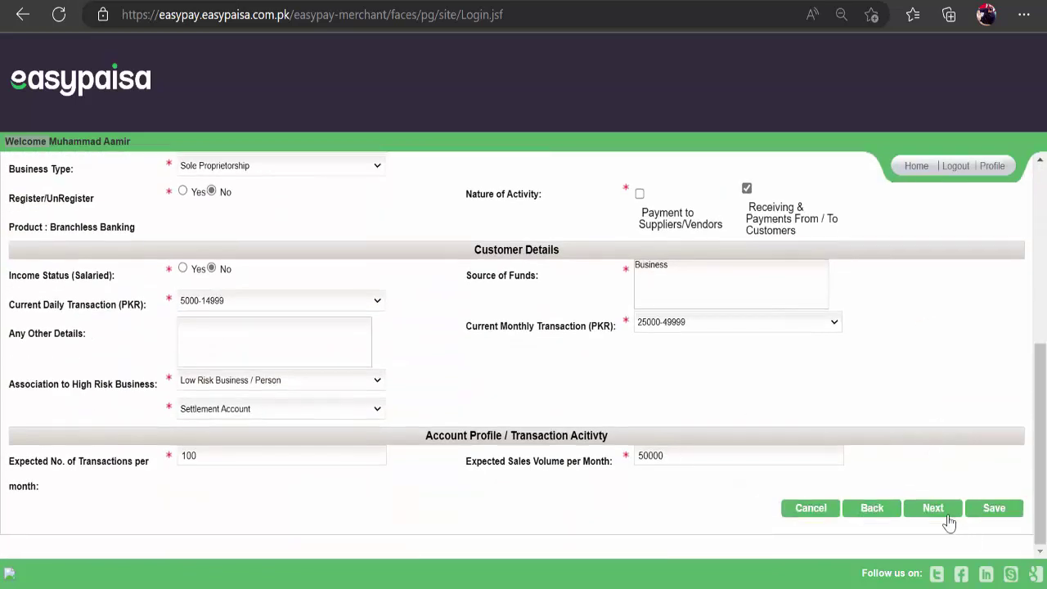
pyautogui.click(936, 509)
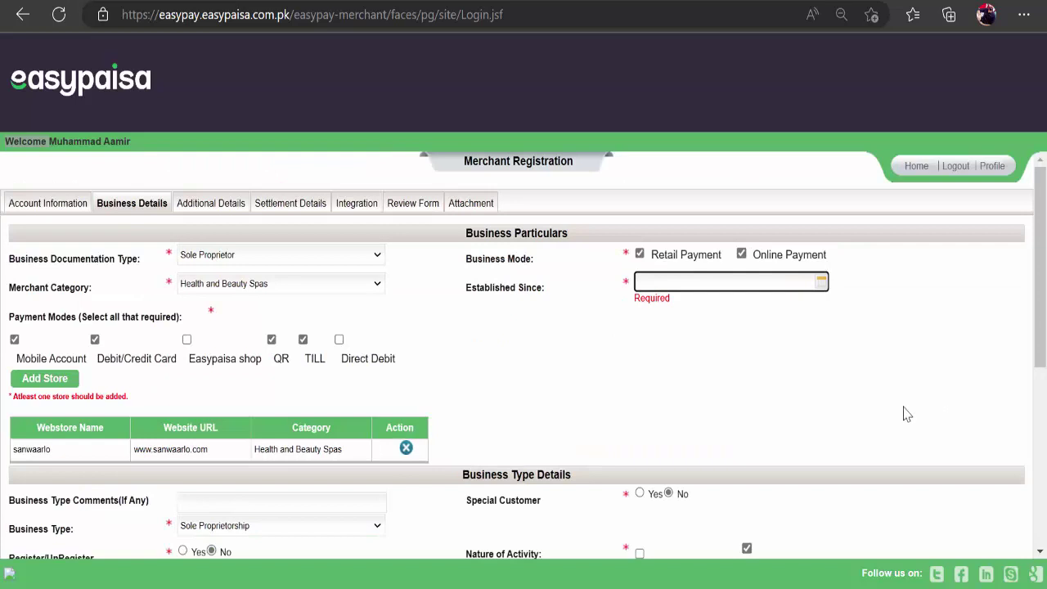
# - Set Established Since to a date in December 2020 and continue to the Additional Details section
pyautogui.click(721, 288)
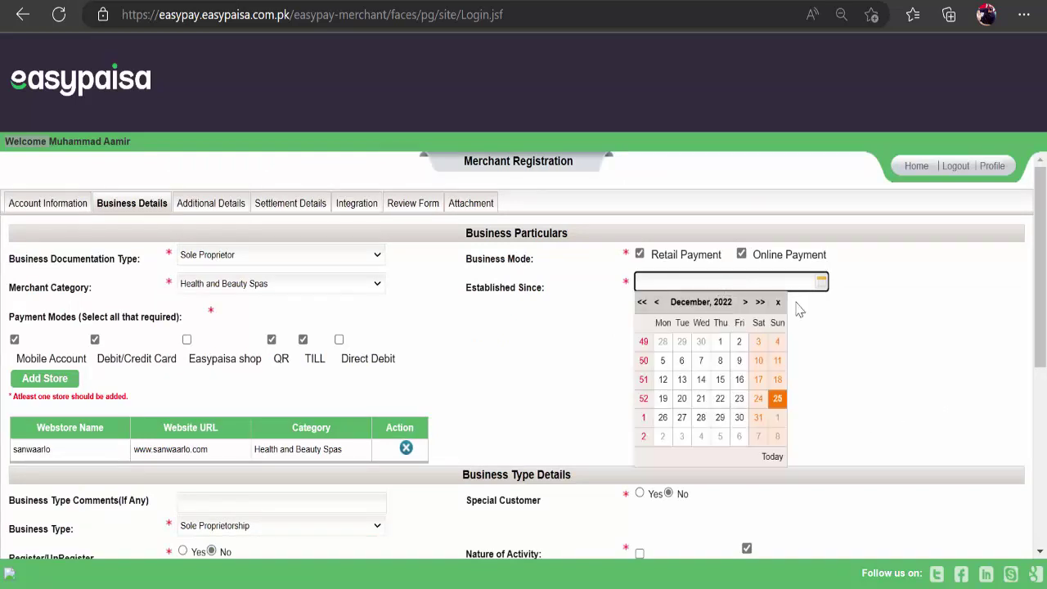
pyautogui.click(695, 302)
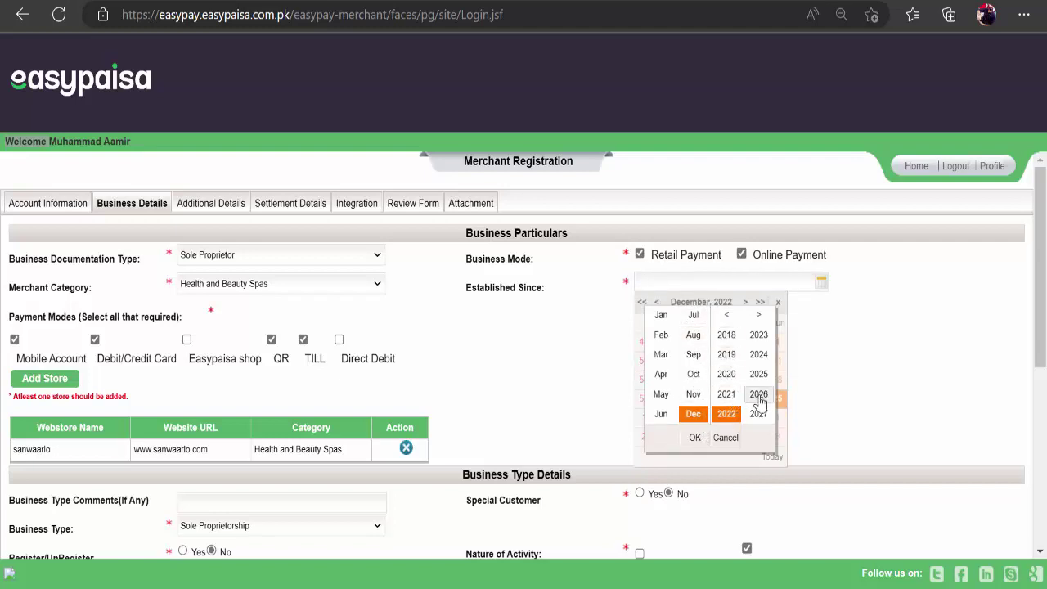
pyautogui.click(726, 375)
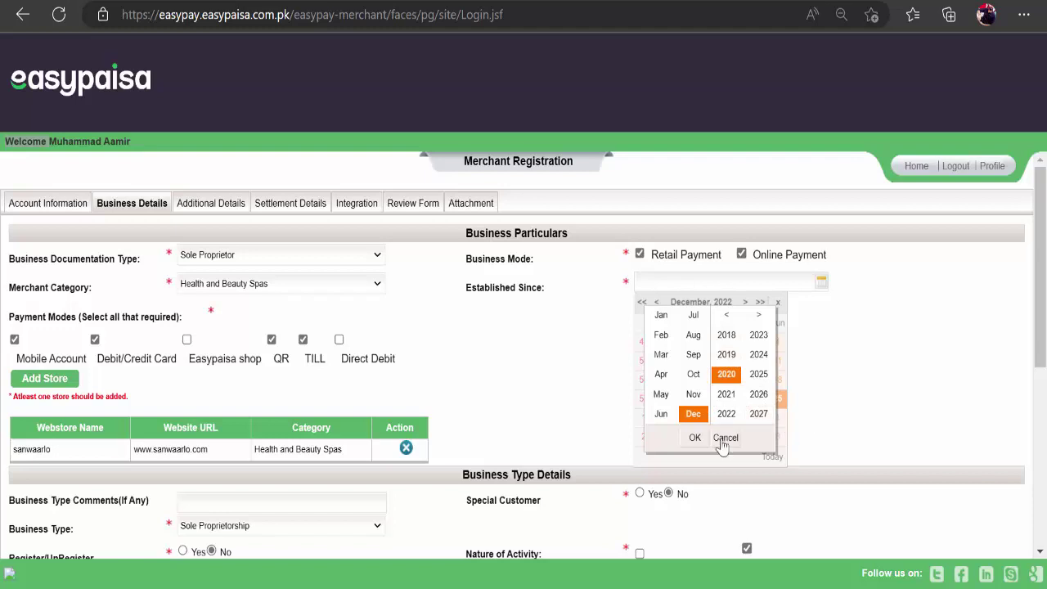
pyautogui.click(695, 438)
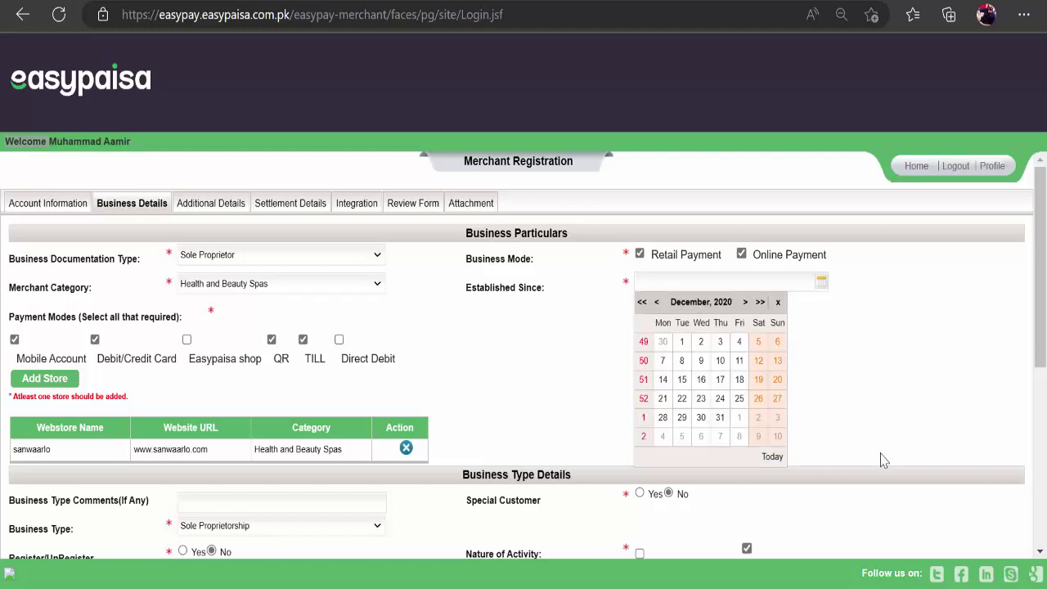
pyautogui.scroll(-3, 906, 520)
pyautogui.scroll(-1, 906, 520)
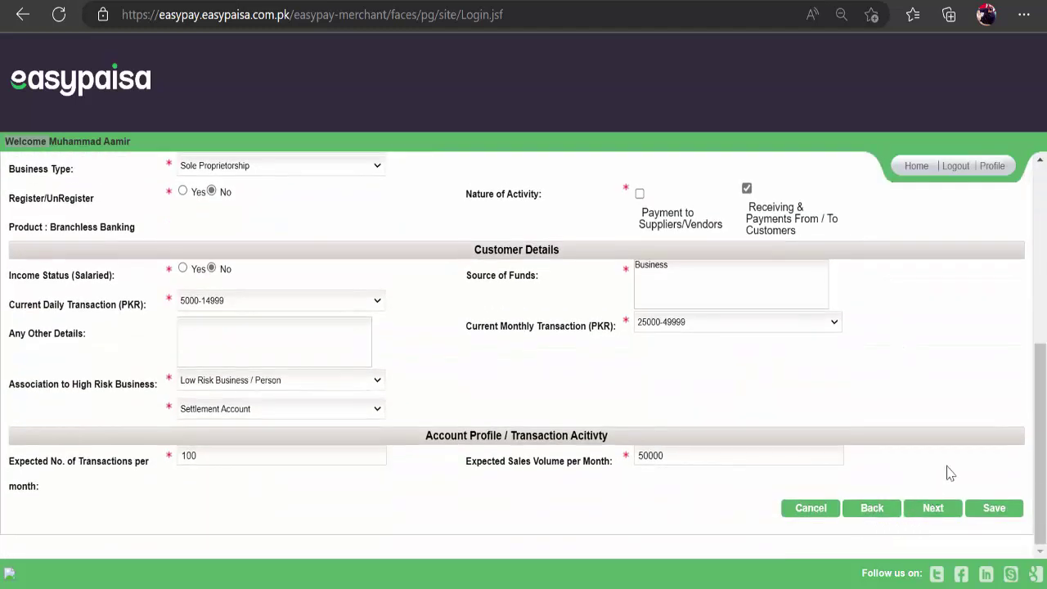
pyautogui.scroll(4, 960, 398)
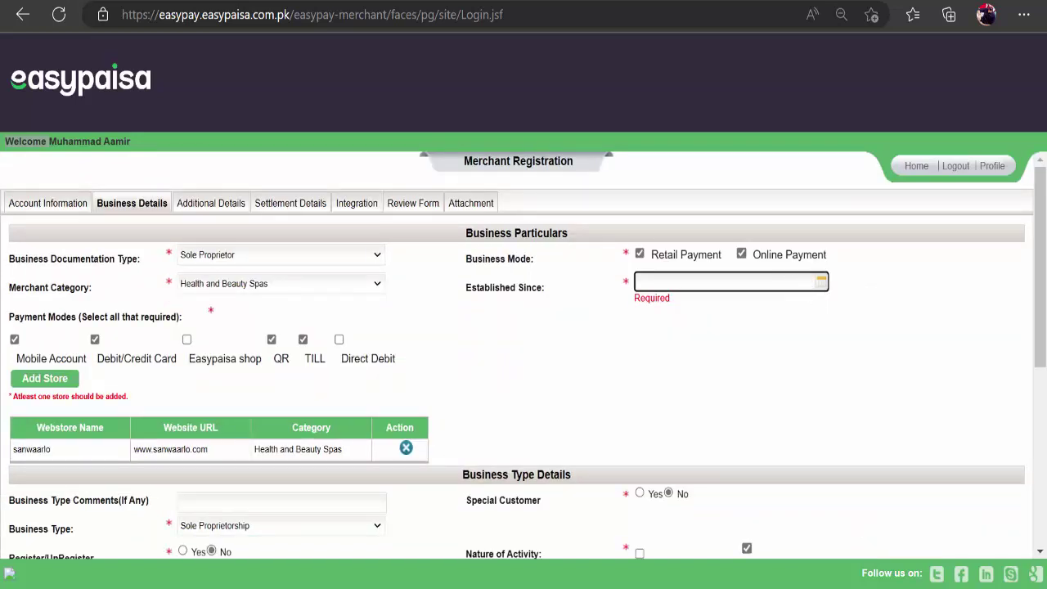
pyautogui.scroll(-4, 799, 470)
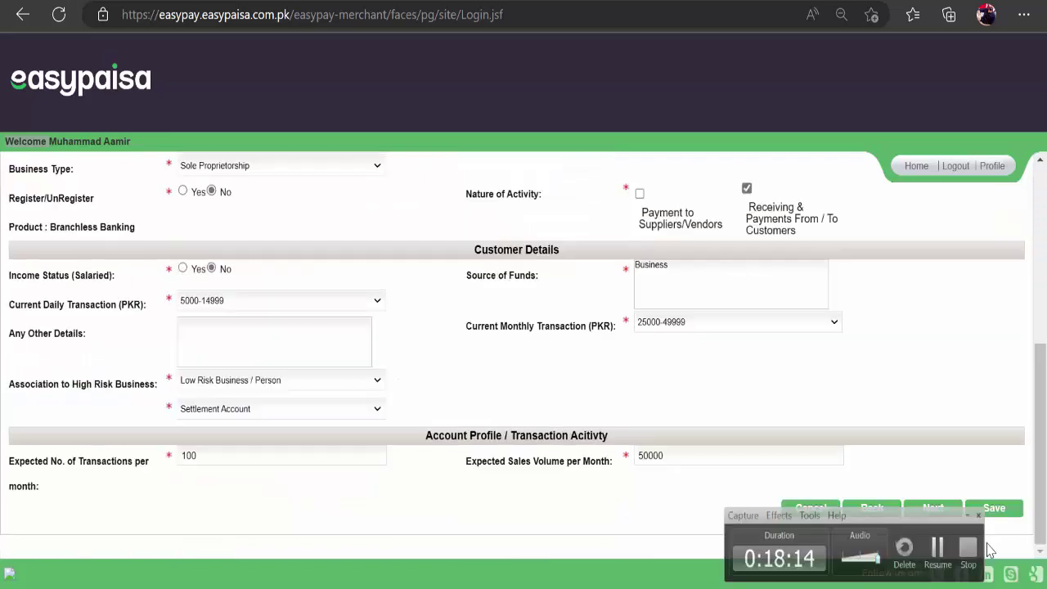
pyautogui.scroll(1, 799, 469)
pyautogui.scroll(3, 784, 450)
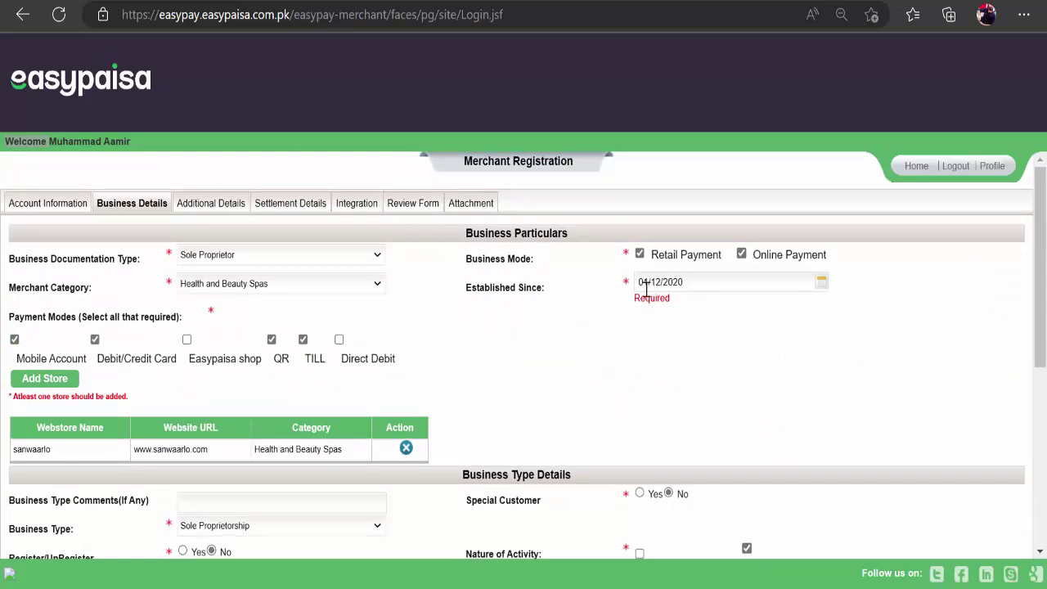
pyautogui.scroll(-5, 738, 421)
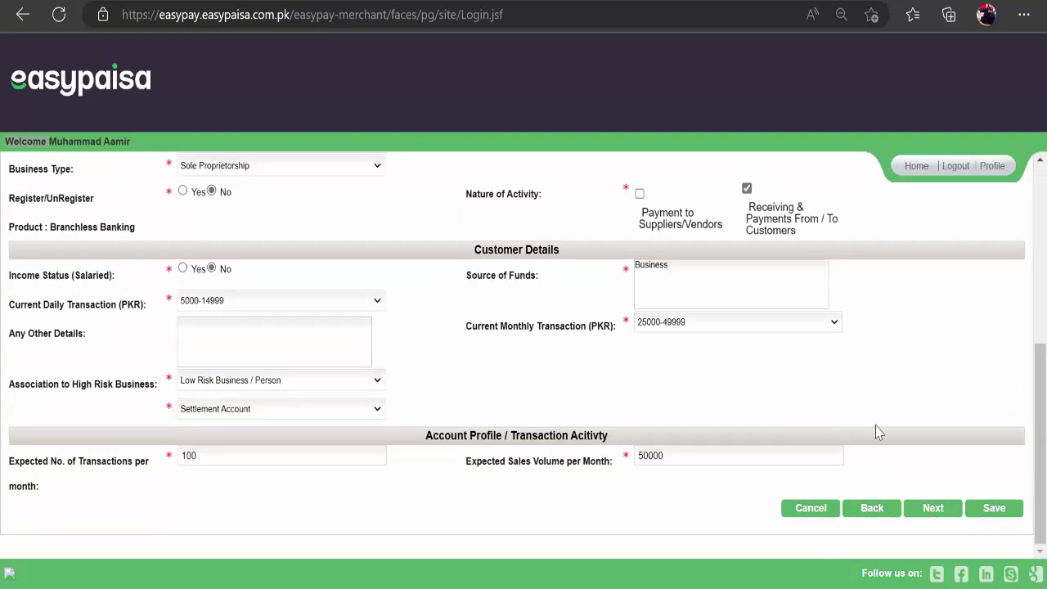
pyautogui.click(929, 509)
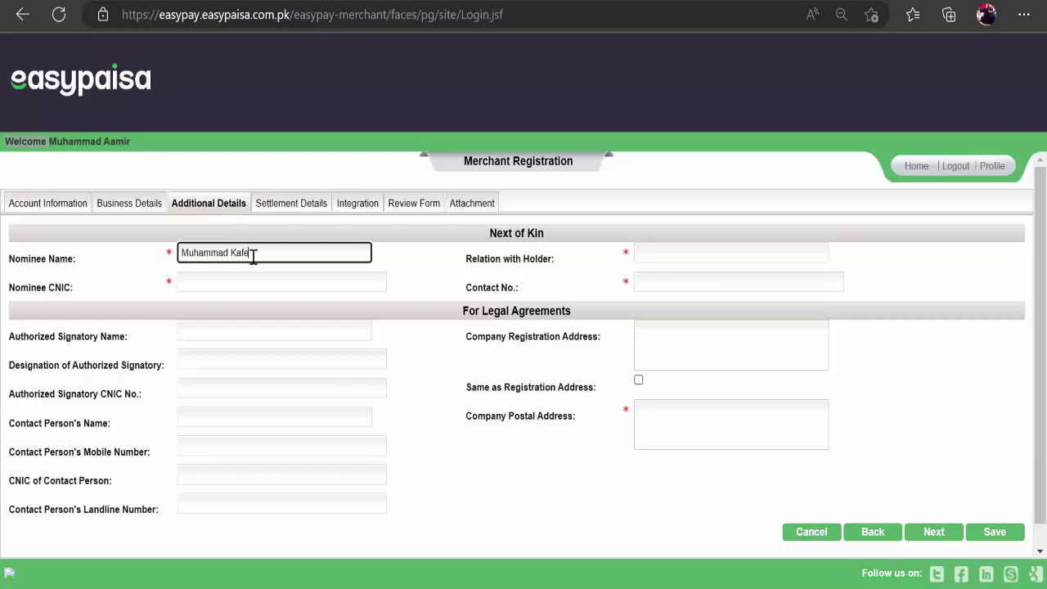
# - Fill in the next of kin's name, CNIC number and contact number, with Brother as the relation with the holder
pyautogui.click(256, 284)
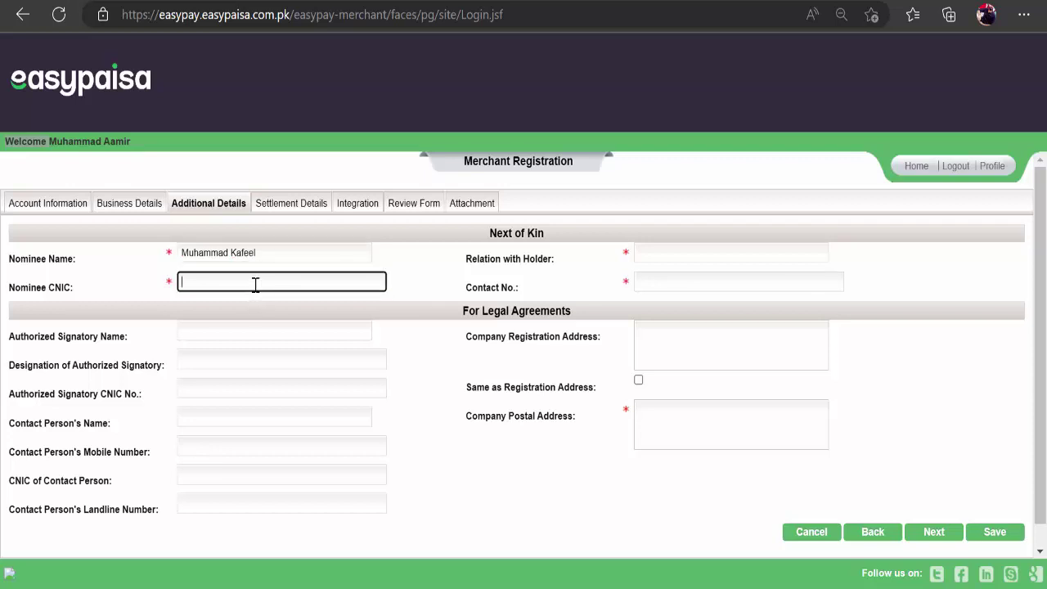
pyautogui.hotkey('ctrl', 'v')
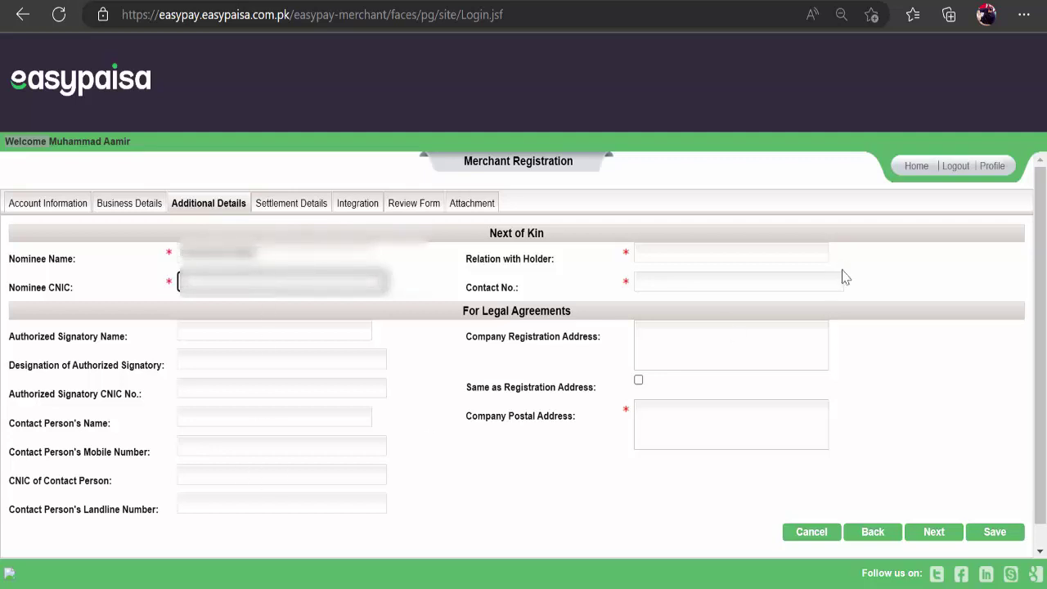
pyautogui.click(699, 257)
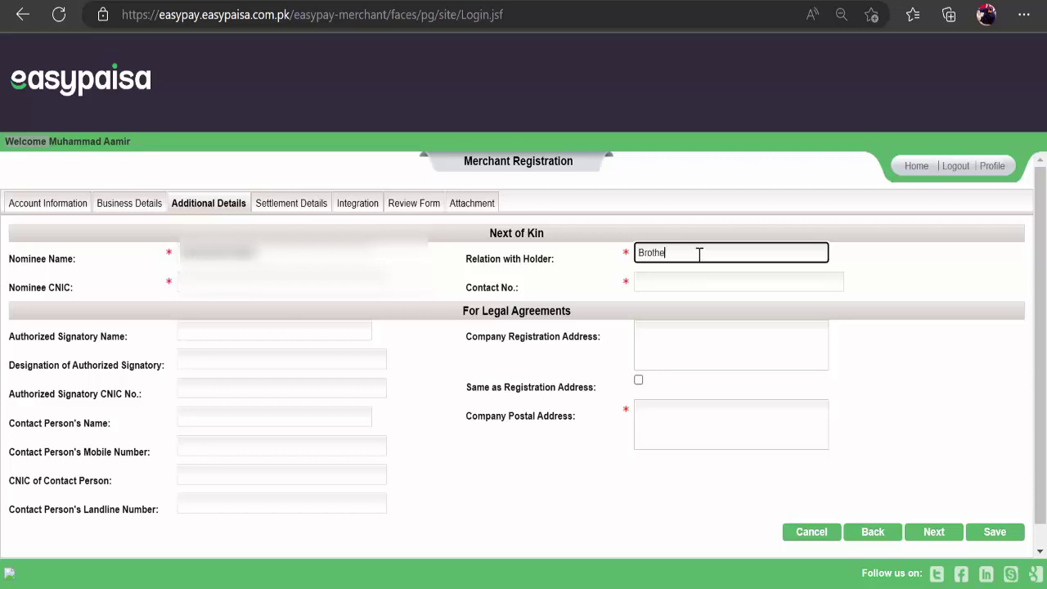
pyautogui.click(691, 284)
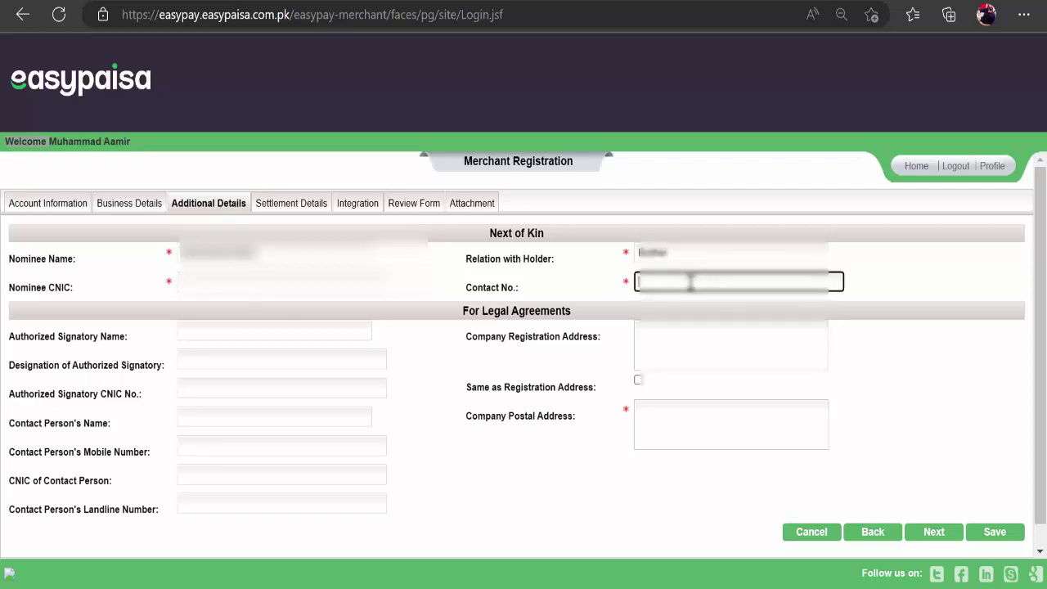
pyautogui.write('03')
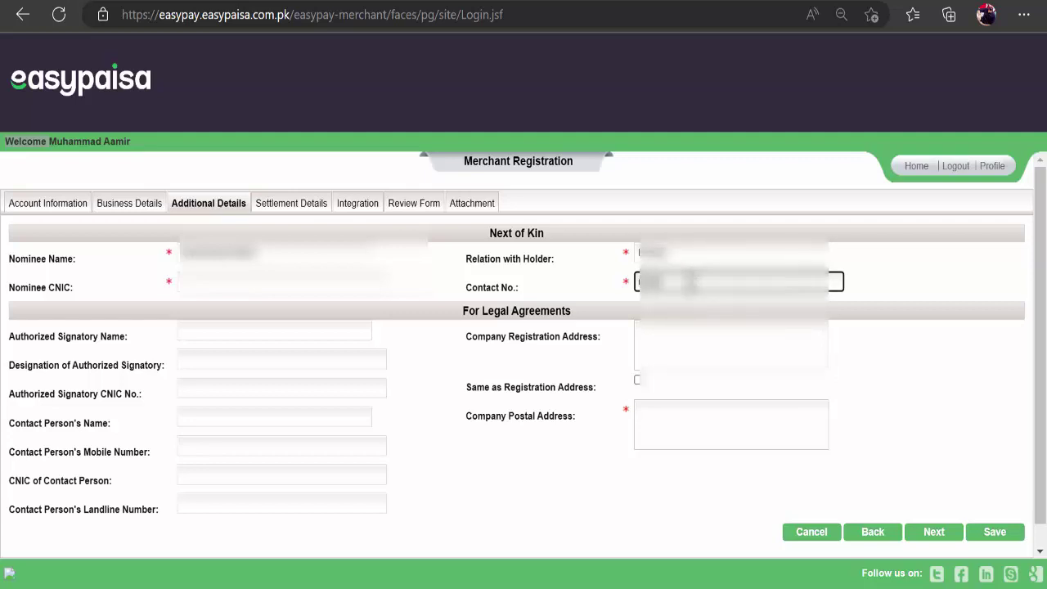
pyautogui.write('00')
pyautogui.scroll(-1, 691, 280)
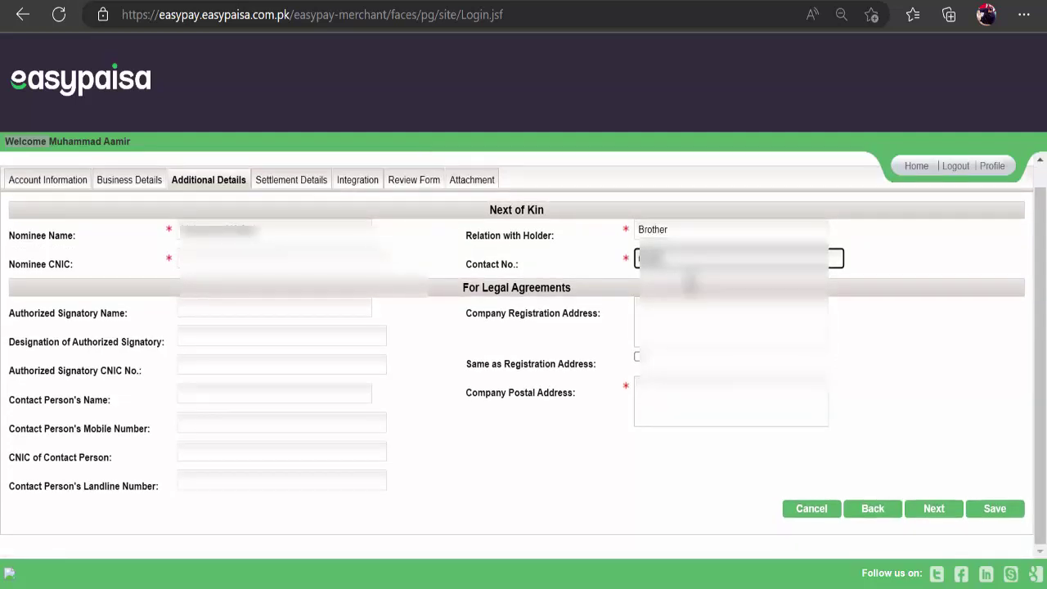
pyautogui.write('00')
pyautogui.press('BackSpace')
pyautogui.write('00')
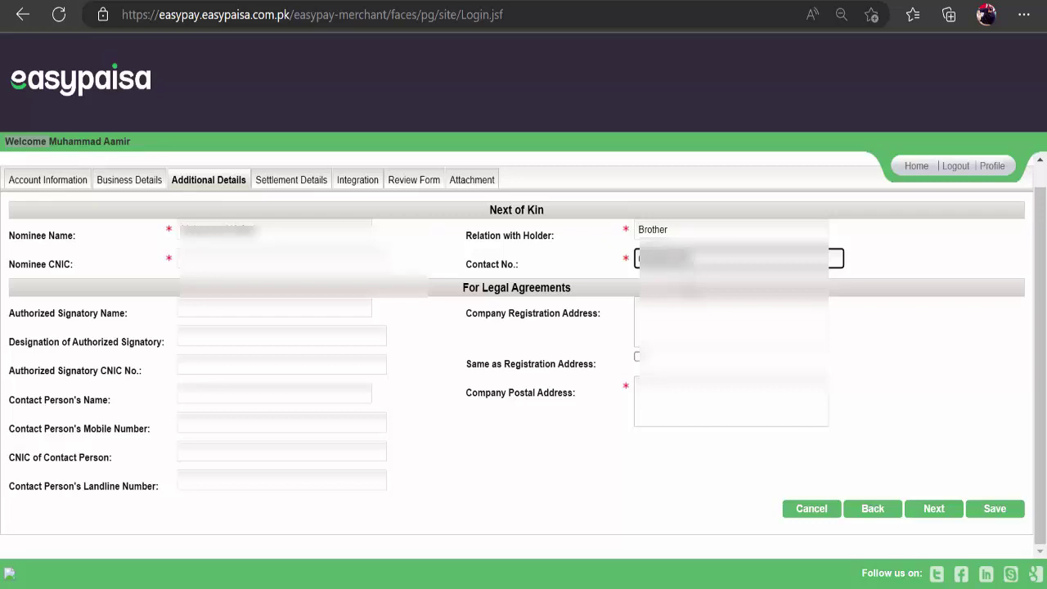
pyautogui.click(260, 255)
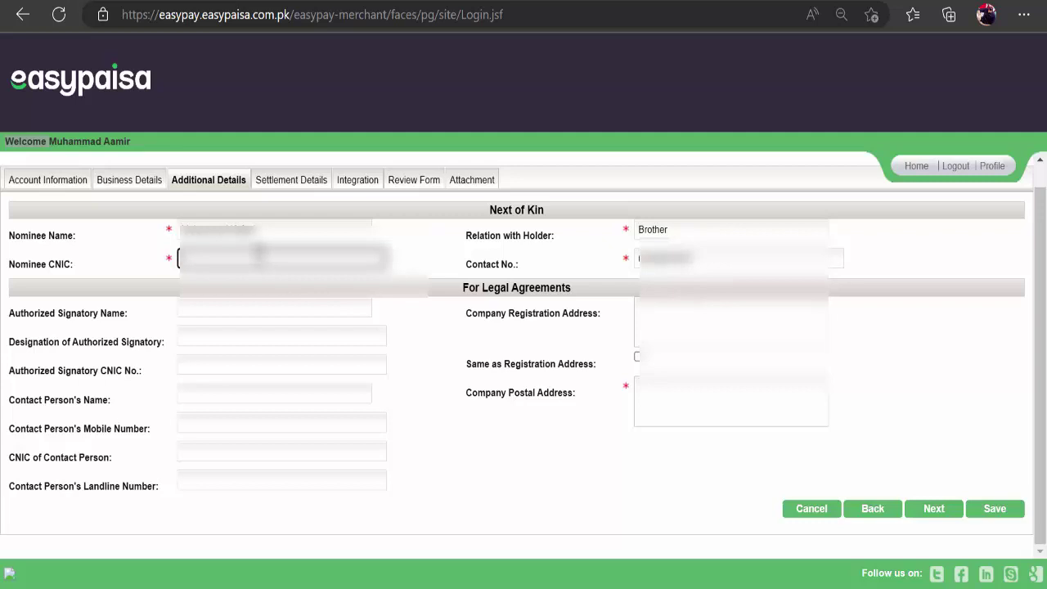
# - Enter the company registration address, use the same address as the postal address, and continue to Settlement Details
pyautogui.click(718, 398)
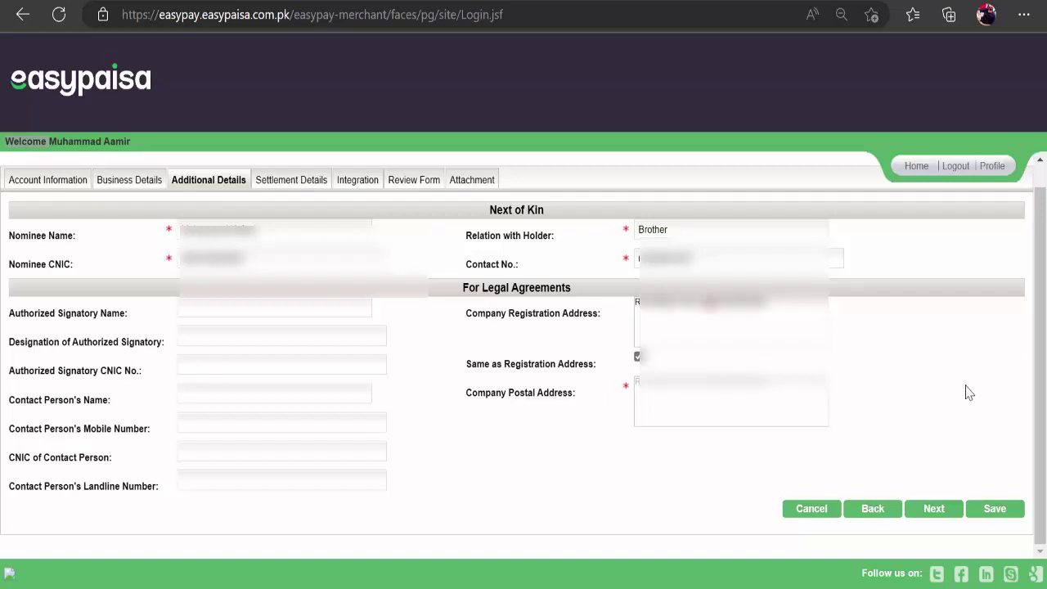
pyautogui.click(934, 508)
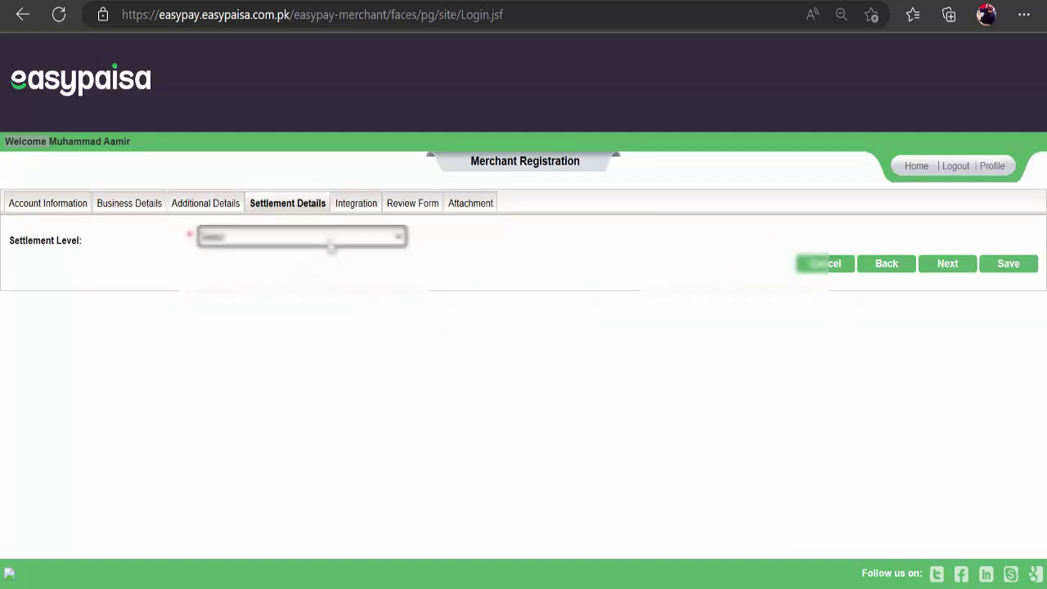
# - Set the Settlement Level to MERCHANT with a Bank Account and choose BAH as the bank
pyautogui.click(329, 241)
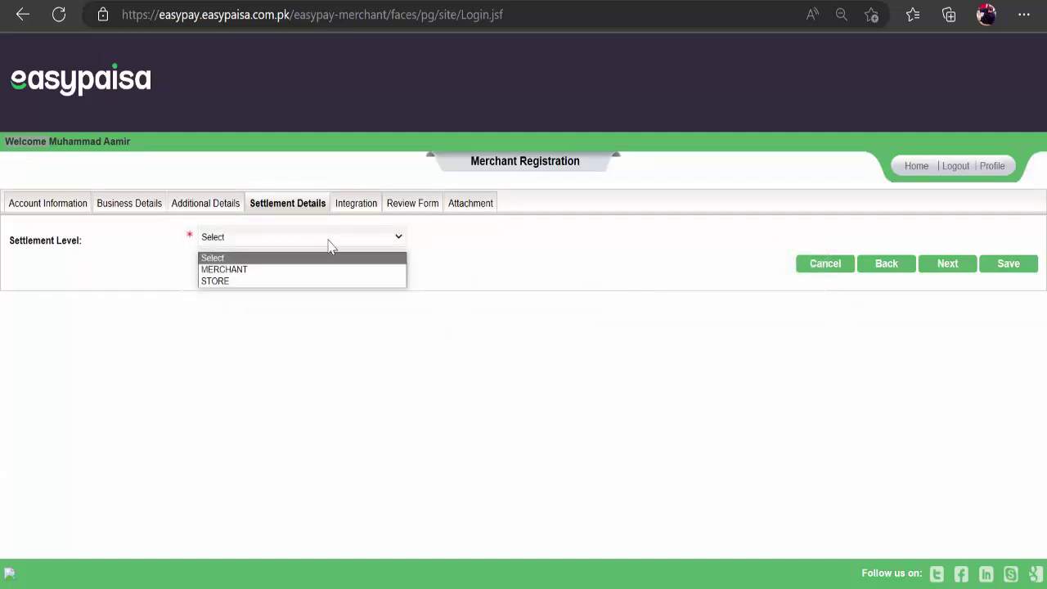
pyautogui.click(229, 269)
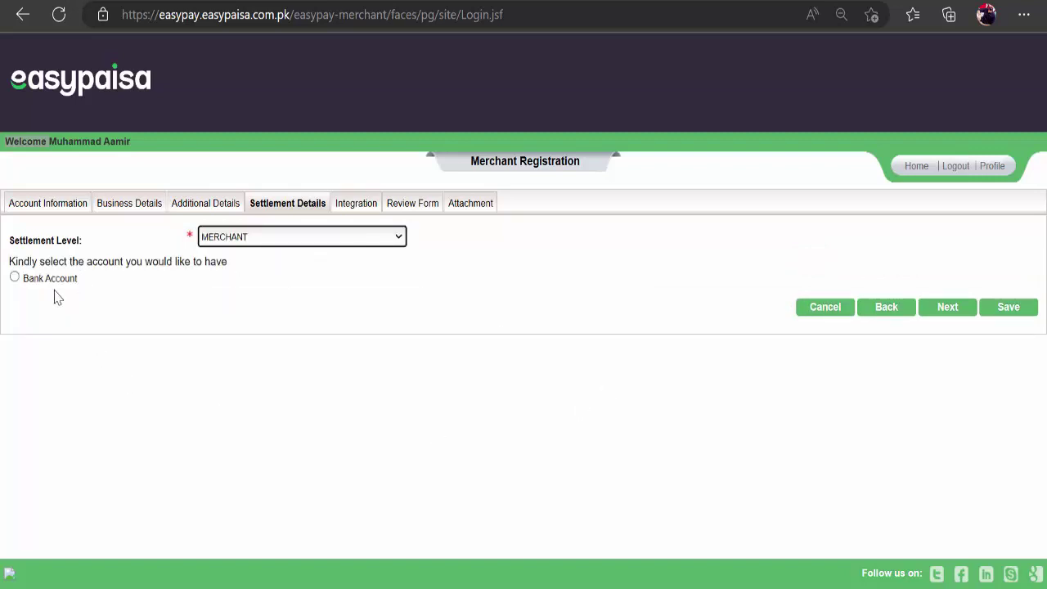
pyautogui.click(14, 278)
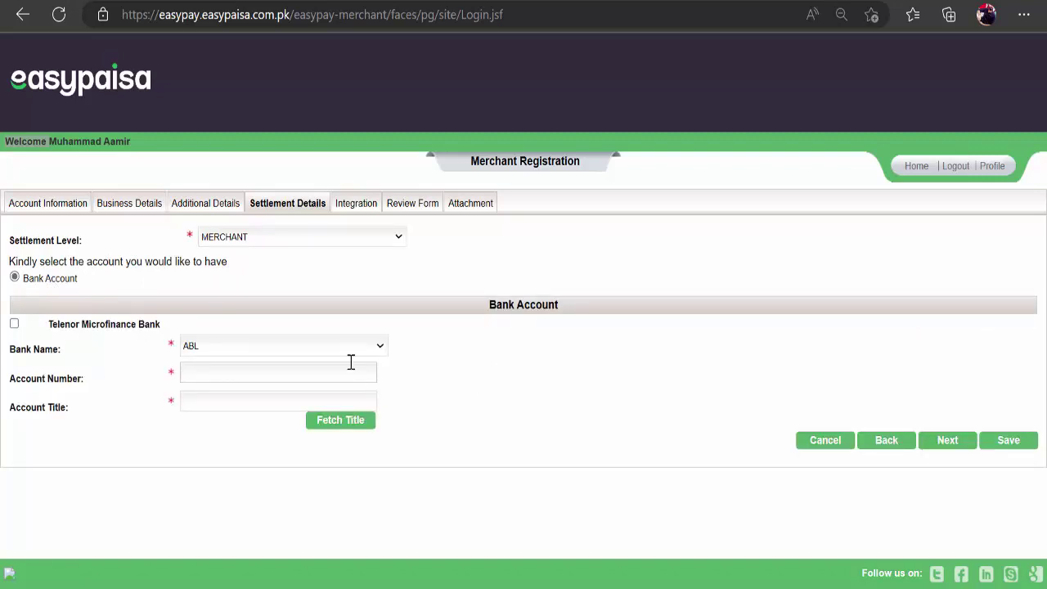
pyautogui.click(287, 352)
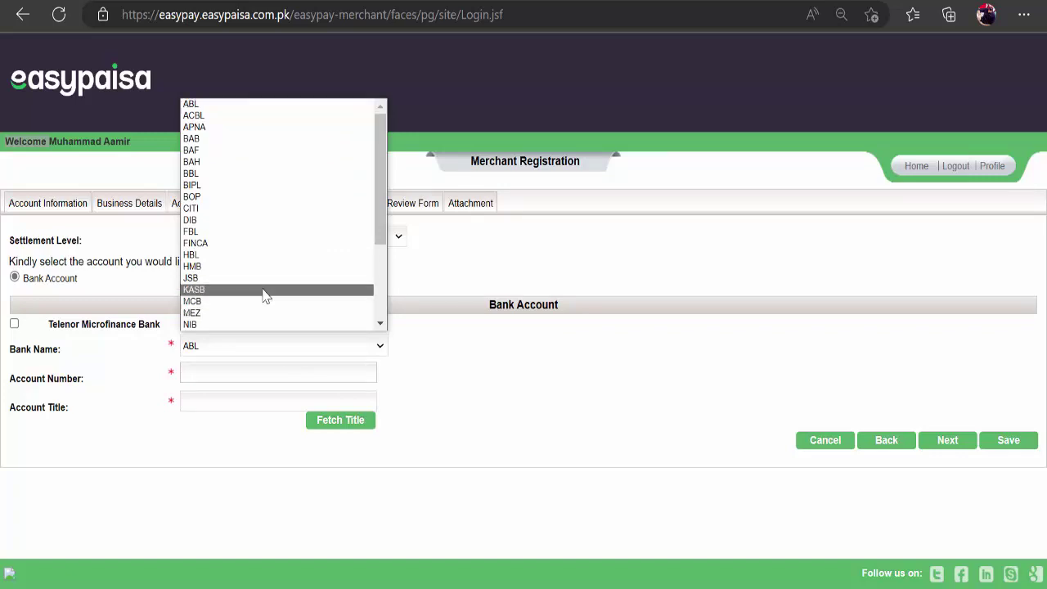
pyautogui.click(203, 170)
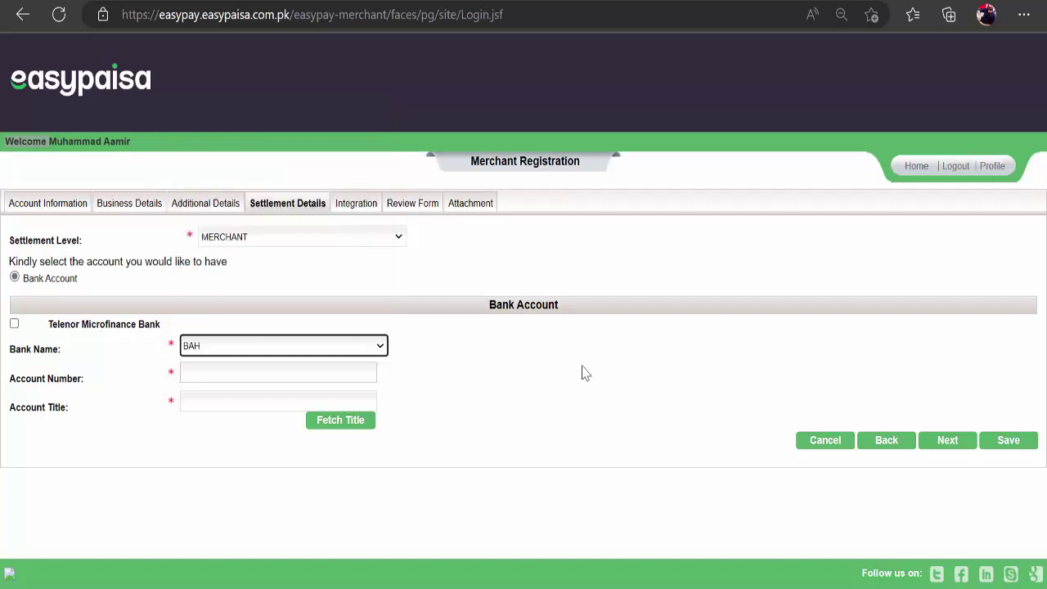
# - Enter the bank account number, fetch the account title and continue to the Integration section
pyautogui.click(224, 383)
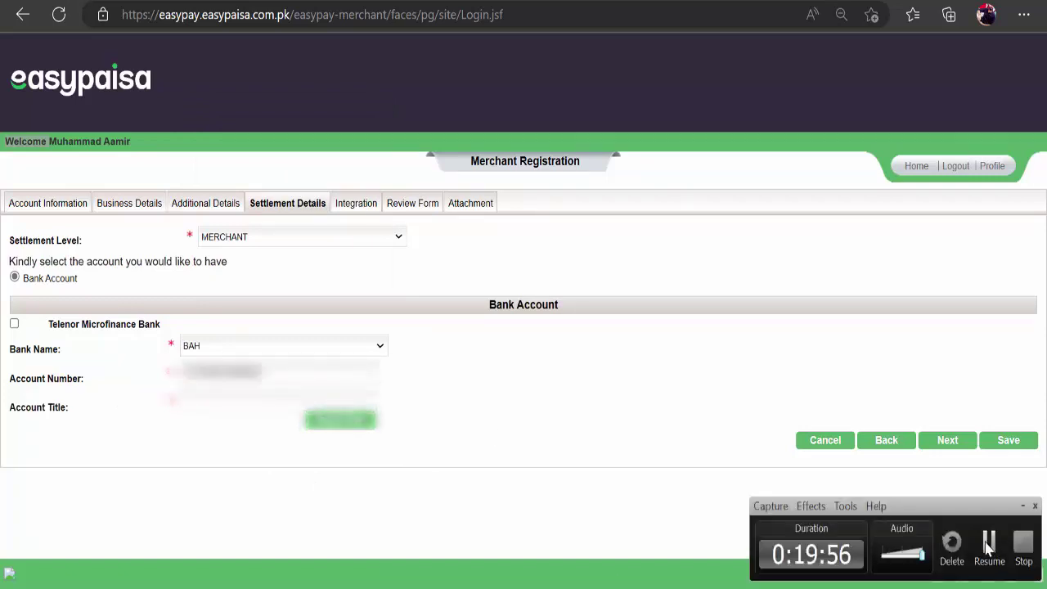
pyautogui.click(988, 548)
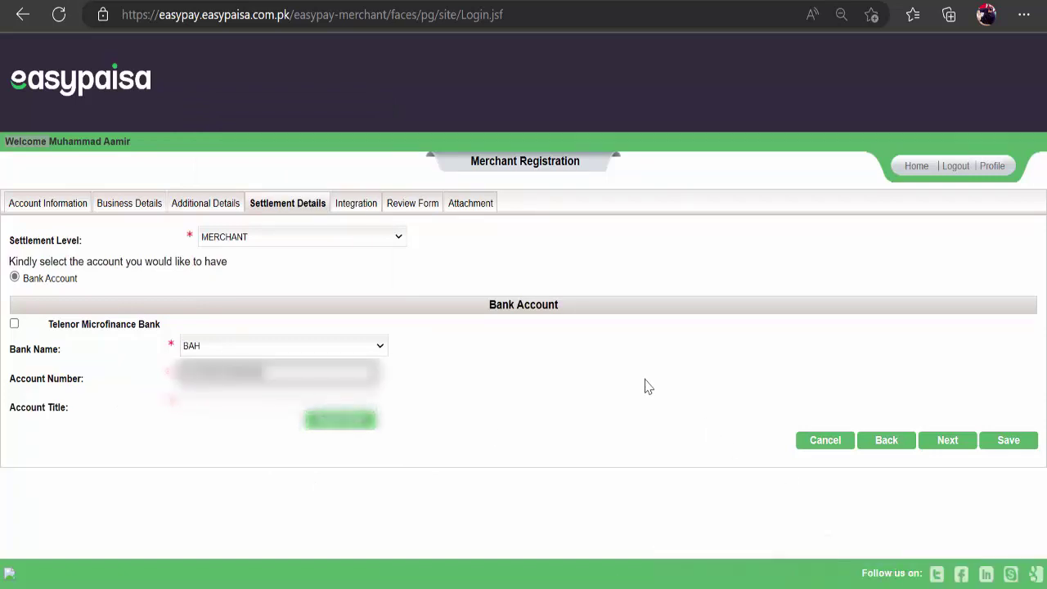
pyautogui.click(341, 423)
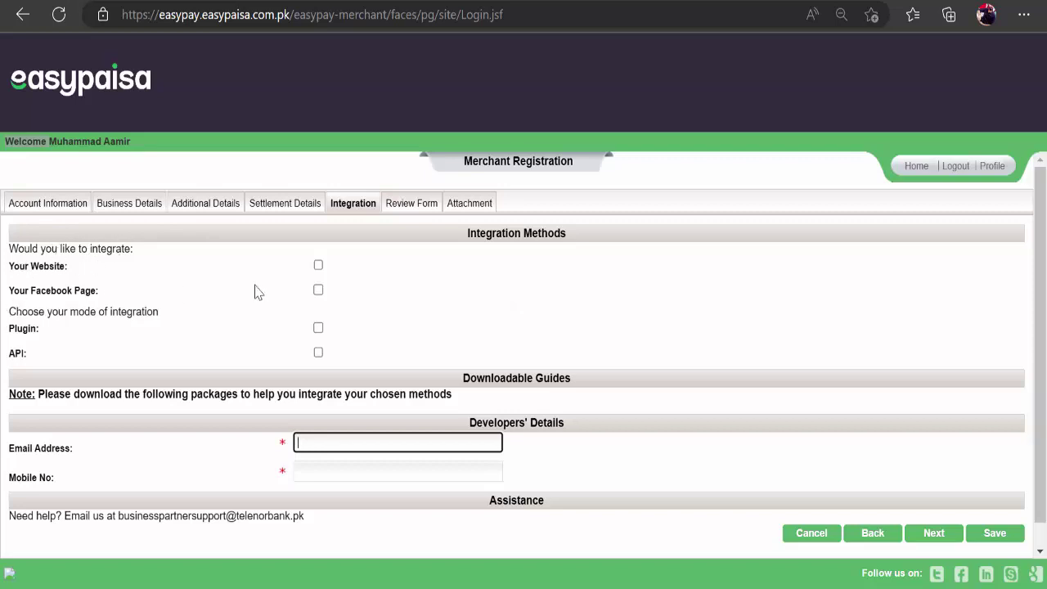
# - Choose website integration through the WORDPRESS plugin and fill in the developer's email address
pyautogui.click(319, 267)
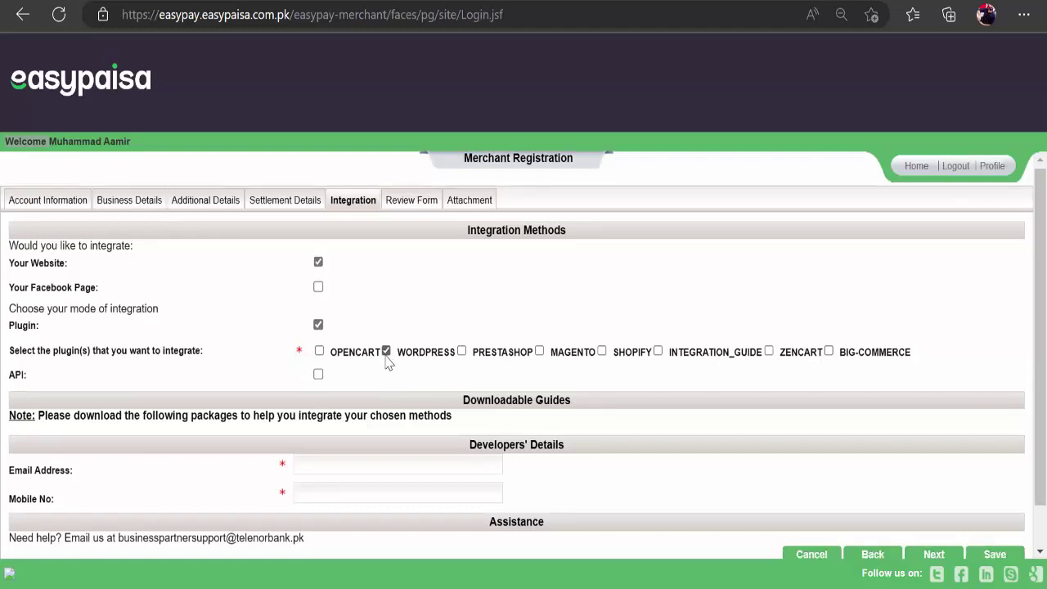
pyautogui.scroll(-2, 388, 363)
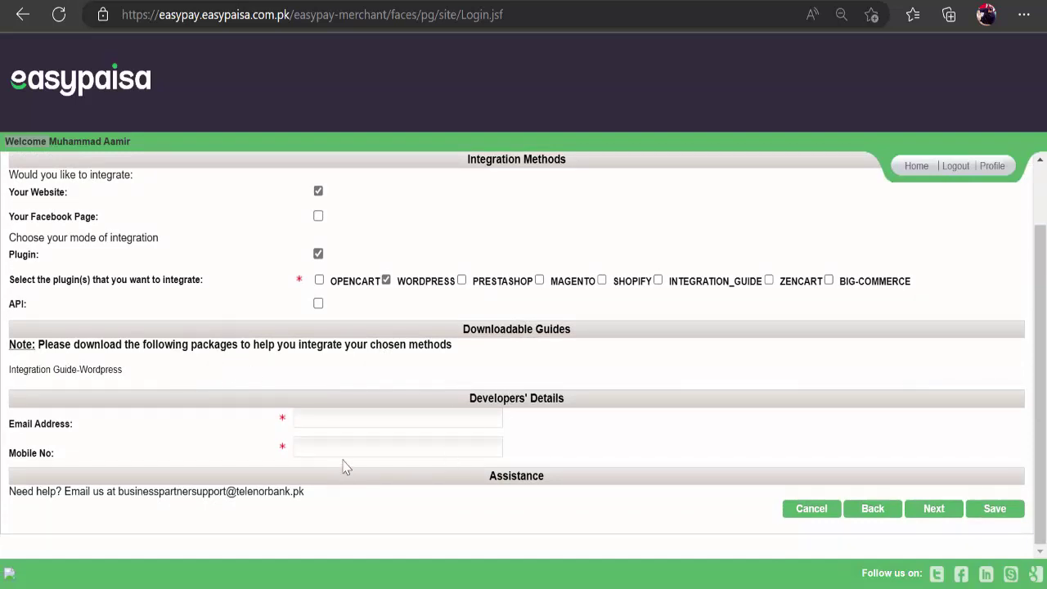
pyautogui.click(361, 422)
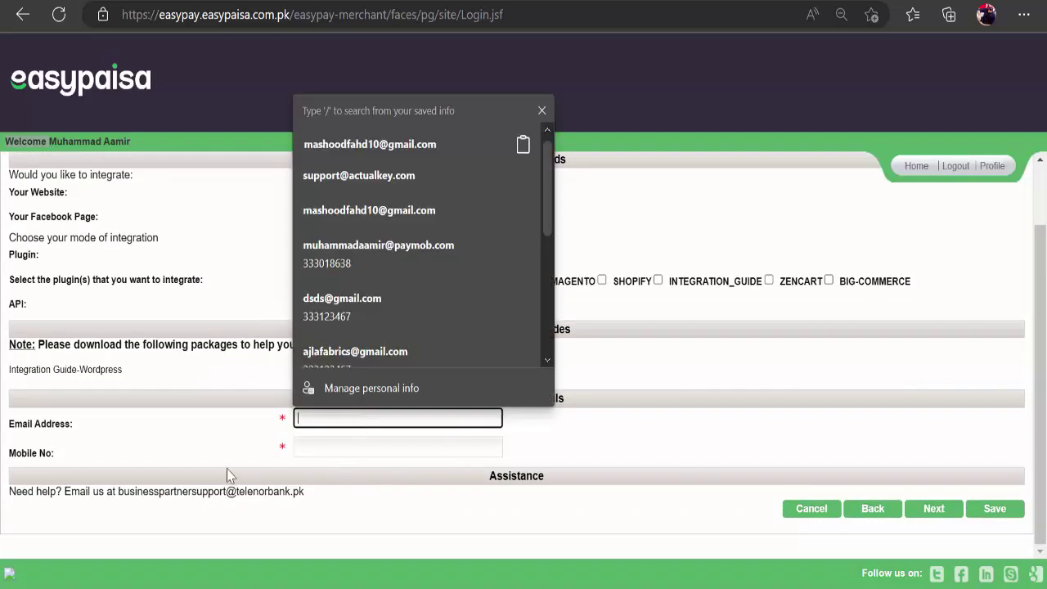
pyautogui.click(183, 440)
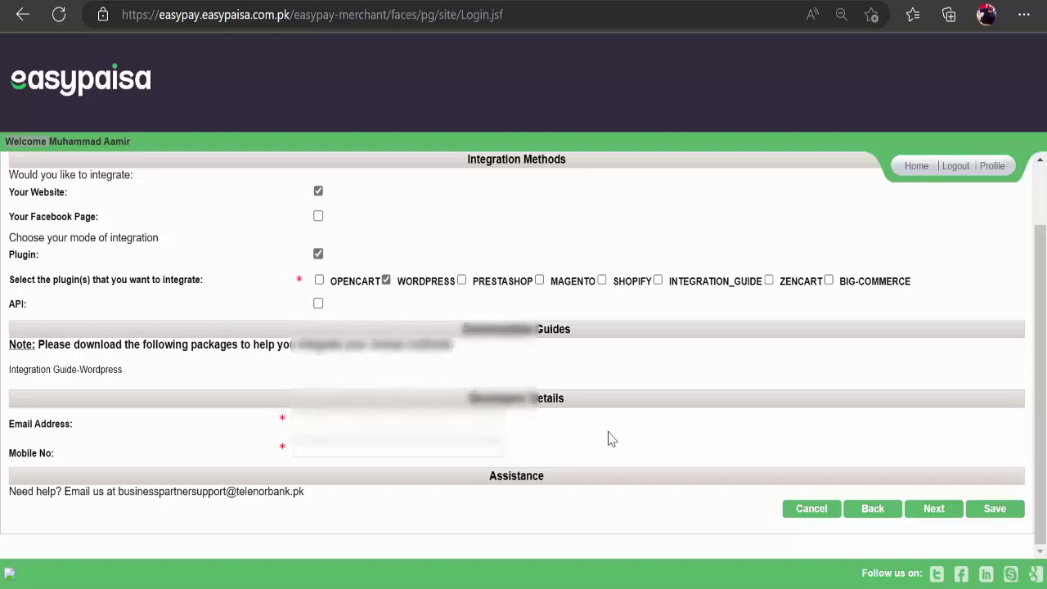
pyautogui.click(389, 423)
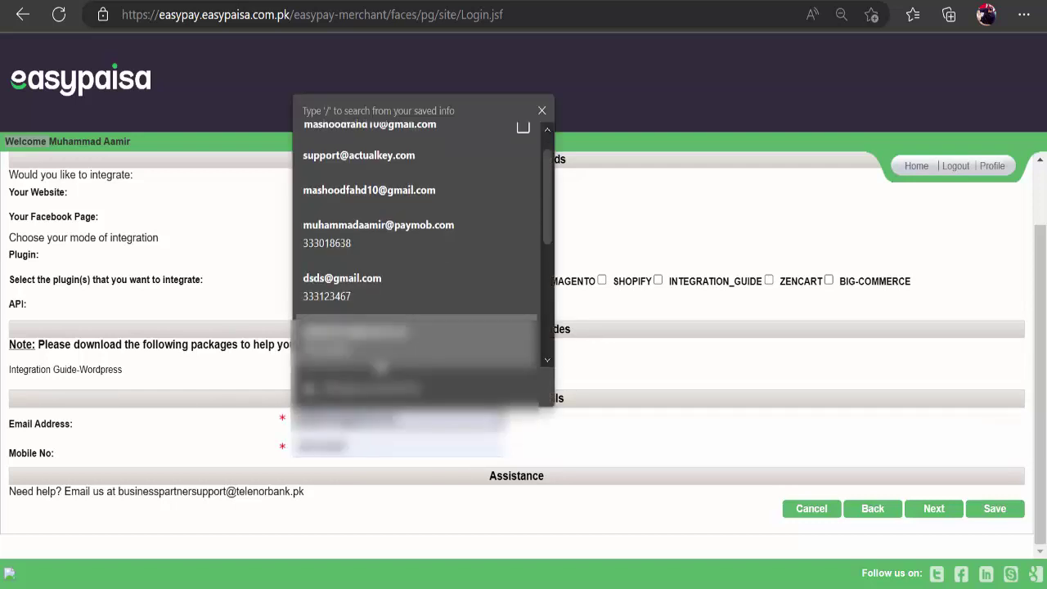
pyautogui.click(360, 351)
# - Replace the developer's mobile number with a saved full-format number and continue to the Review Form
pyautogui.click(376, 446)
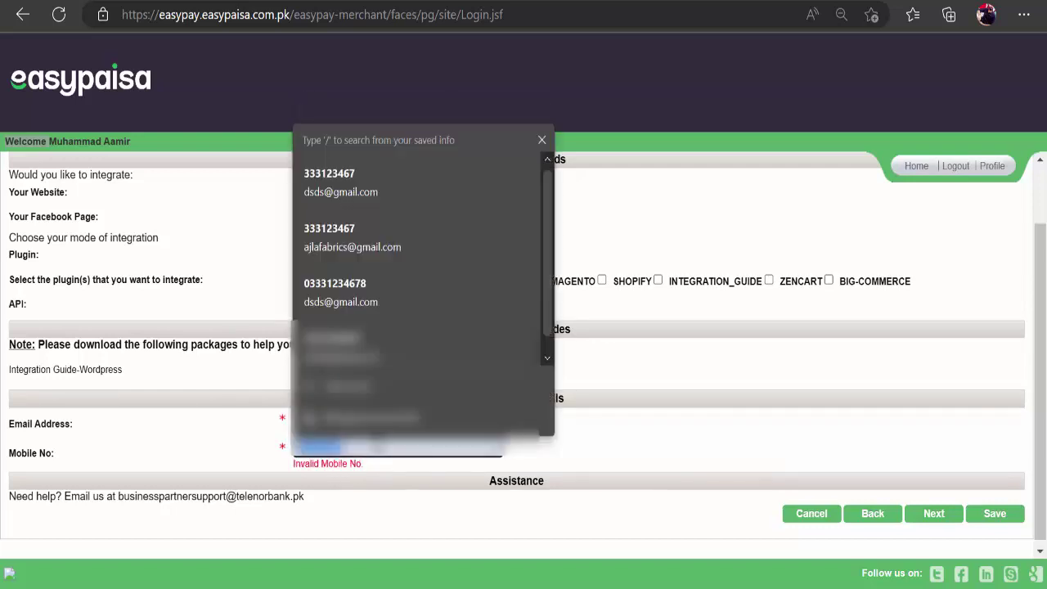
pyautogui.press('Down')
pyautogui.press('Down')
pyautogui.press('Down')
pyautogui.press('Down')
pyautogui.press('Down')
pyautogui.press('Down')
pyautogui.press('Down')
pyautogui.press('Down')
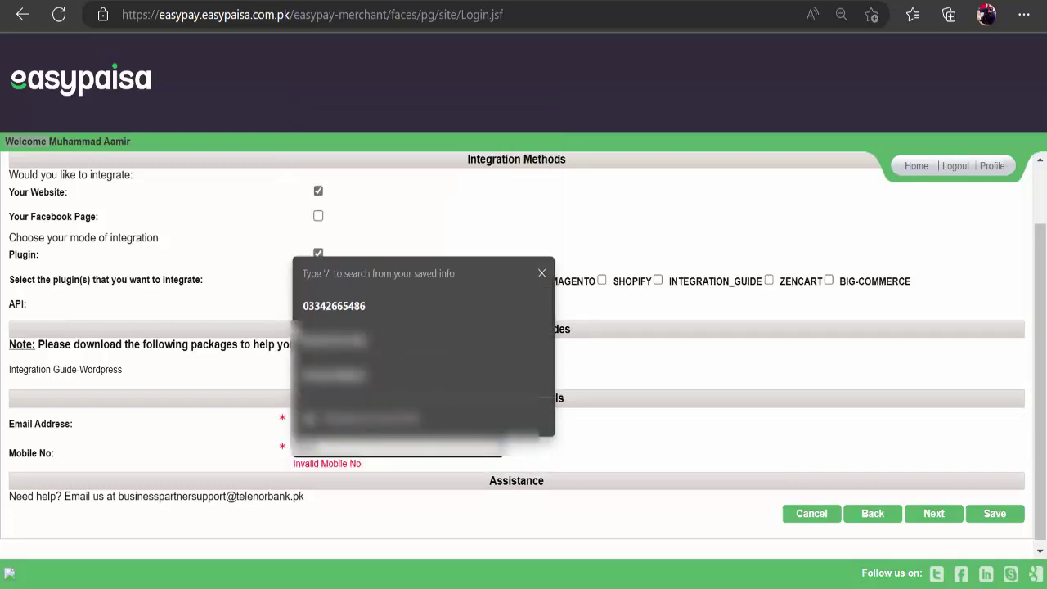
pyautogui.click(351, 305)
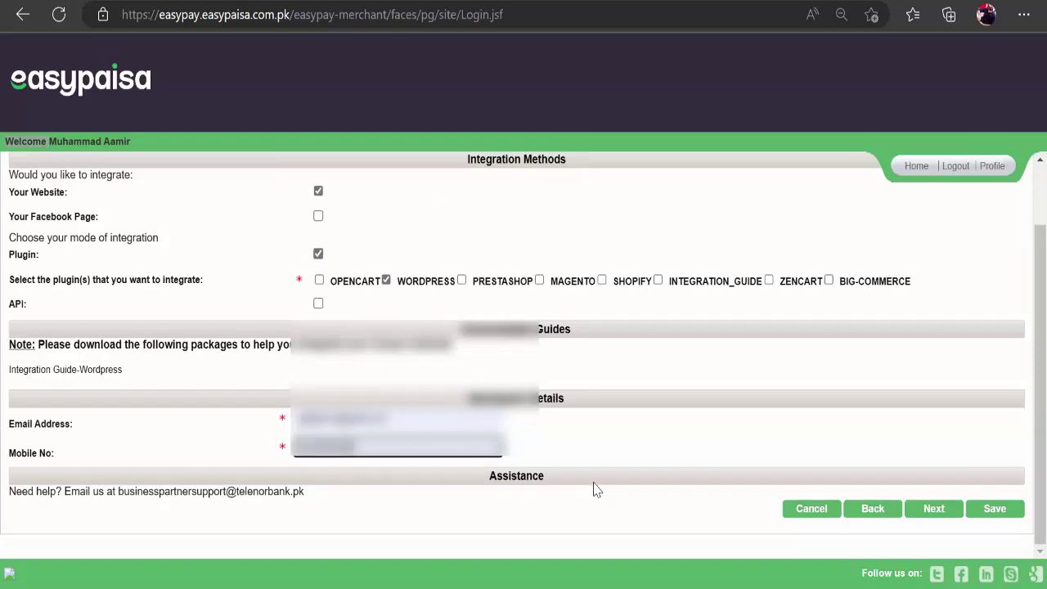
pyautogui.click(933, 508)
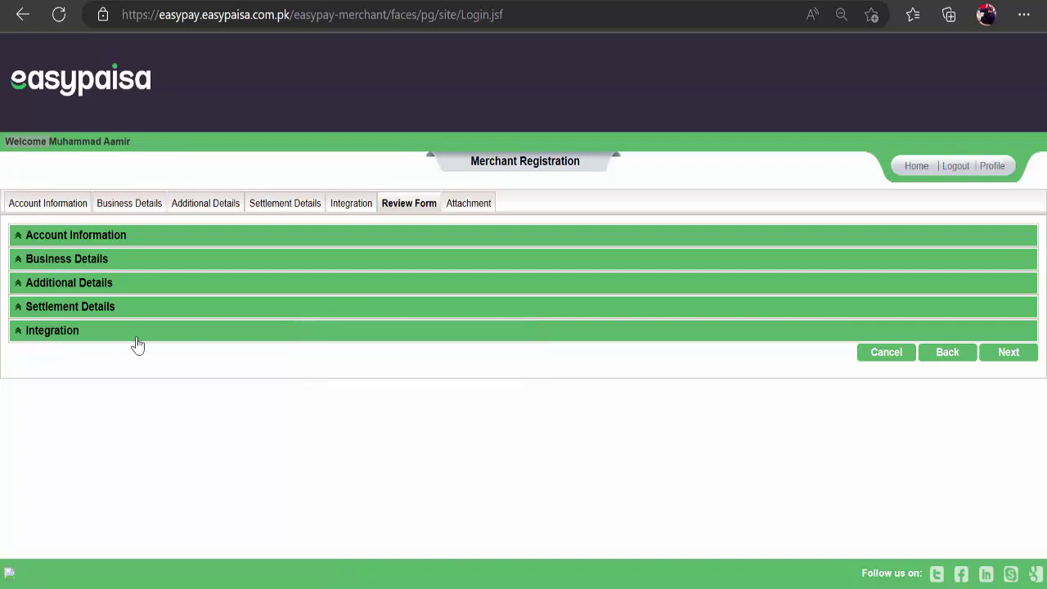
# - Expand and review the Account Information section of the Review Form, and continue to the Attachment section
pyautogui.click(101, 244)
pyautogui.scroll(-4, 315, 423)
pyautogui.scroll(4, 318, 432)
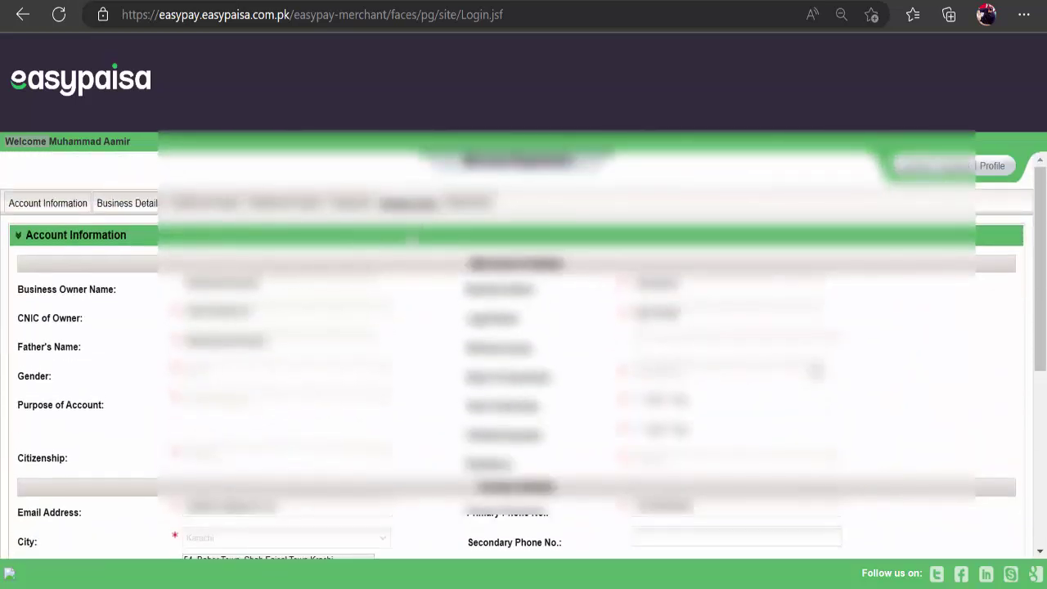
pyautogui.scroll(-4, 364, 331)
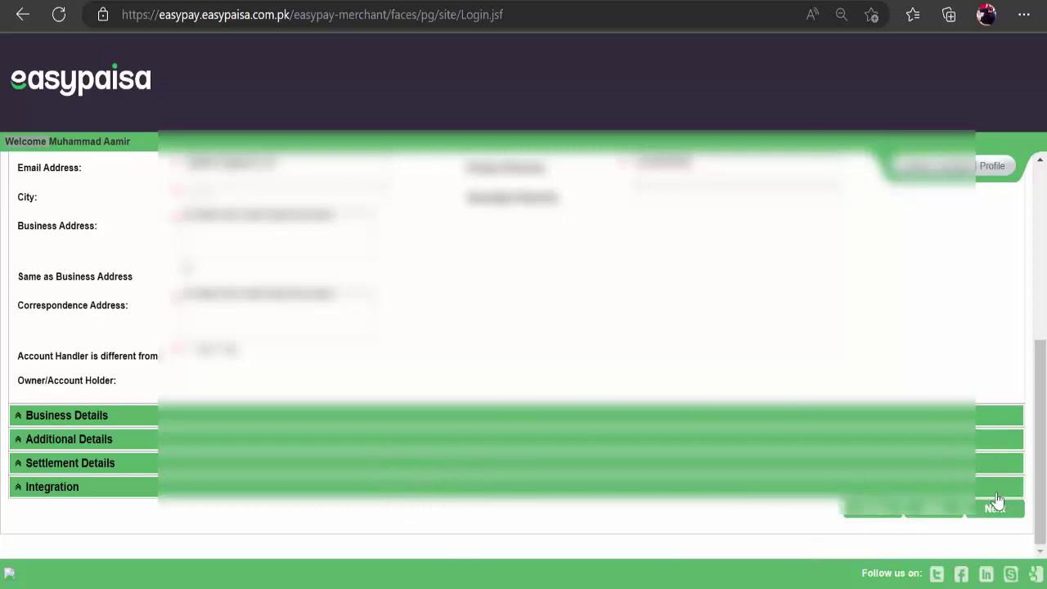
pyautogui.click(995, 509)
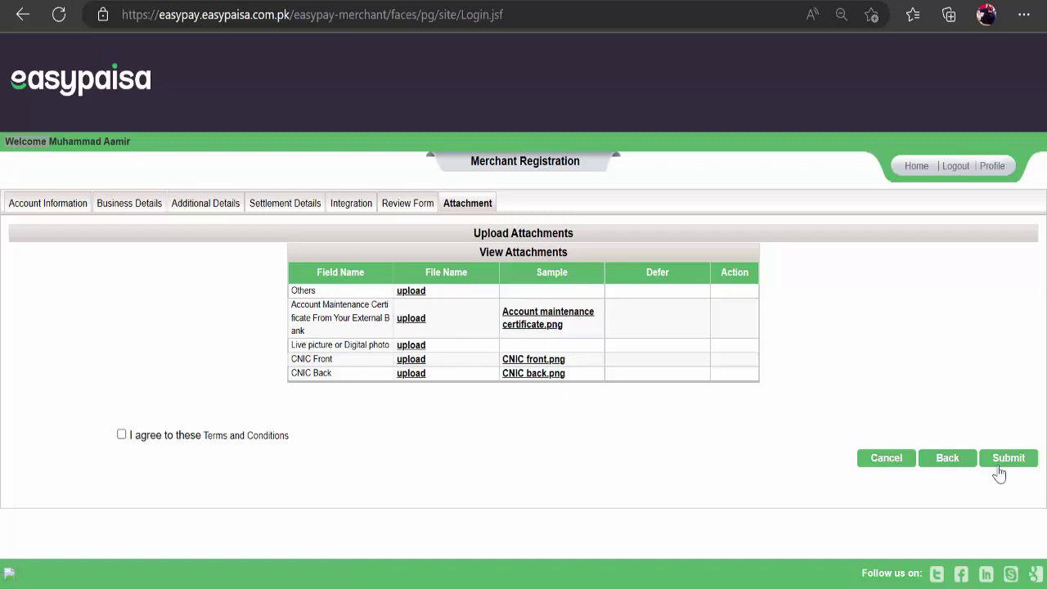
# - Agree to the Terms and Conditions and submit the merchant registration form
pyautogui.click(121, 434)
pyautogui.click(1018, 464)
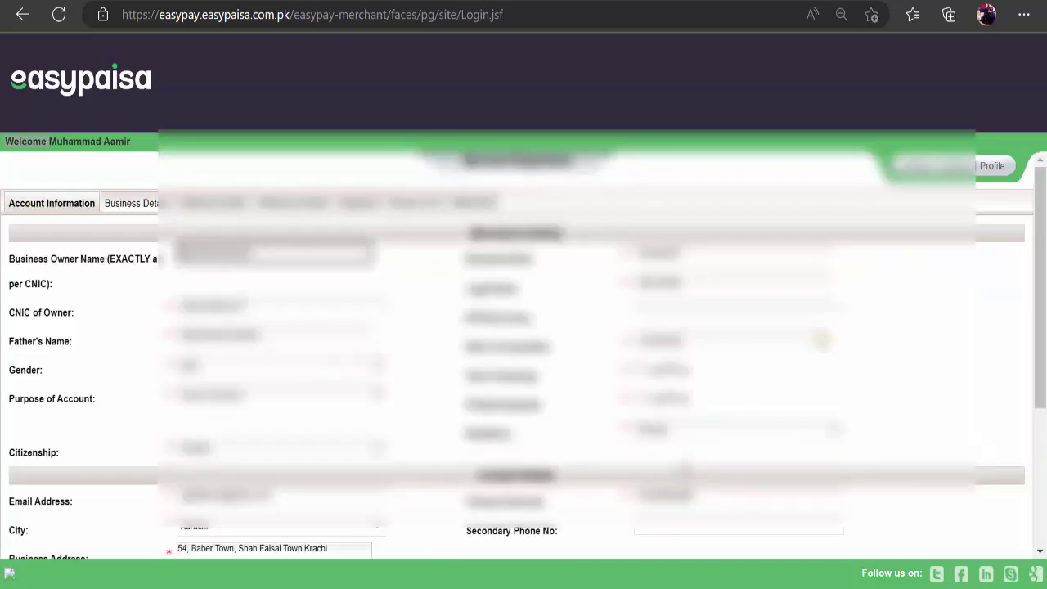
# - Examine the completed Account Information page from merchant details to contact details, and check the Easypaisa Payment Gateway outline in Notepad
pyautogui.scroll(-3, 524, 343)
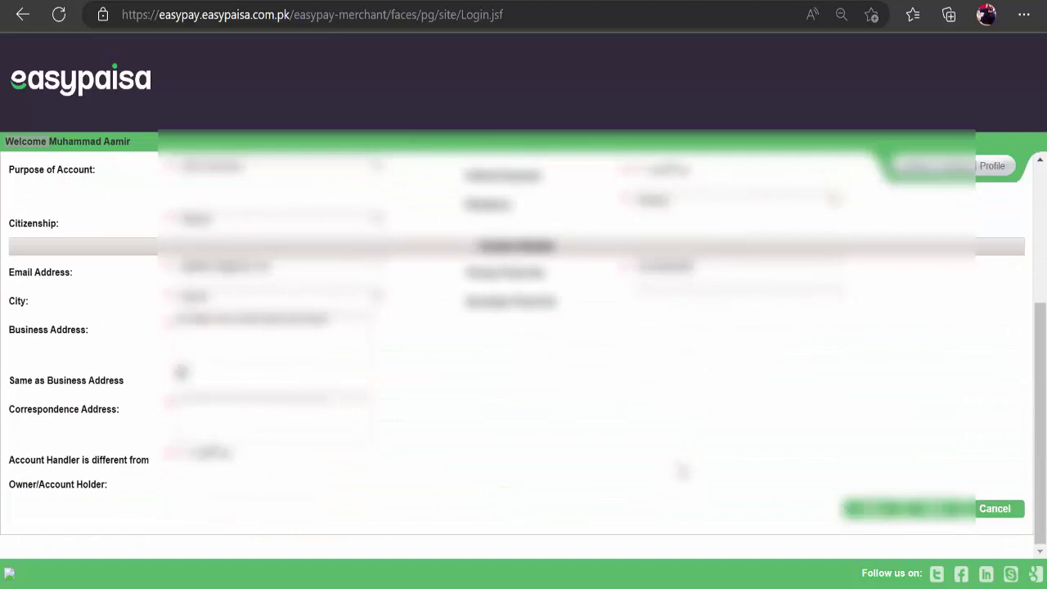
pyautogui.scroll(3, 683, 470)
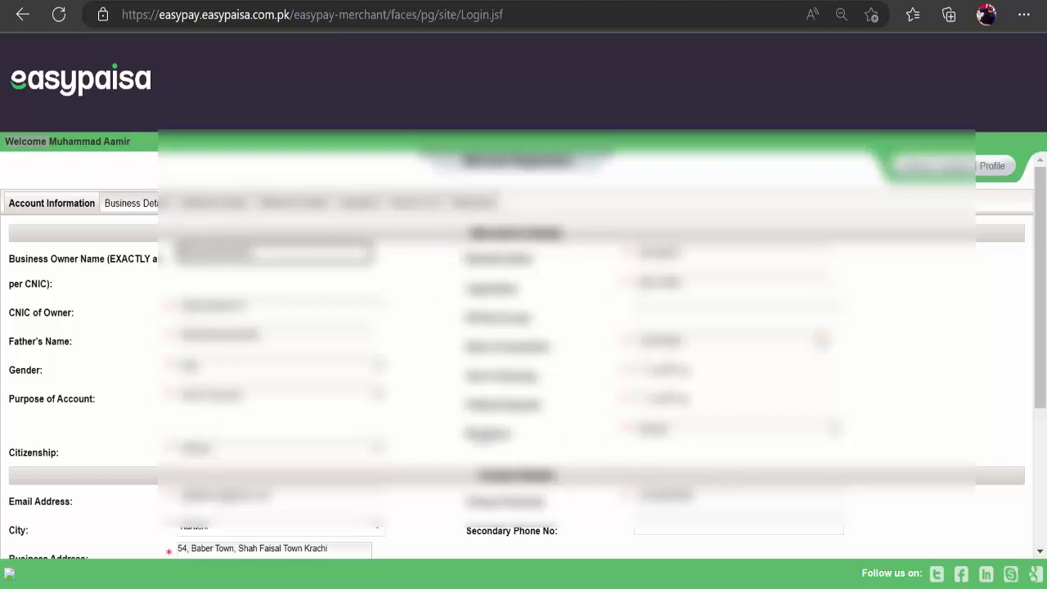
pyautogui.scroll(-3, 484, 443)
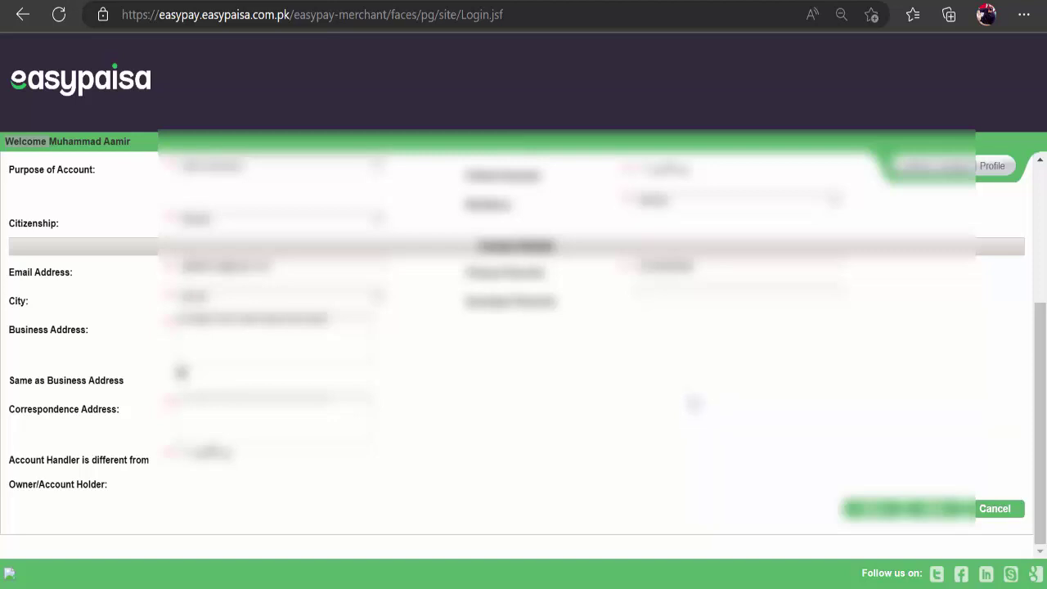
pyautogui.scroll(3, 691, 419)
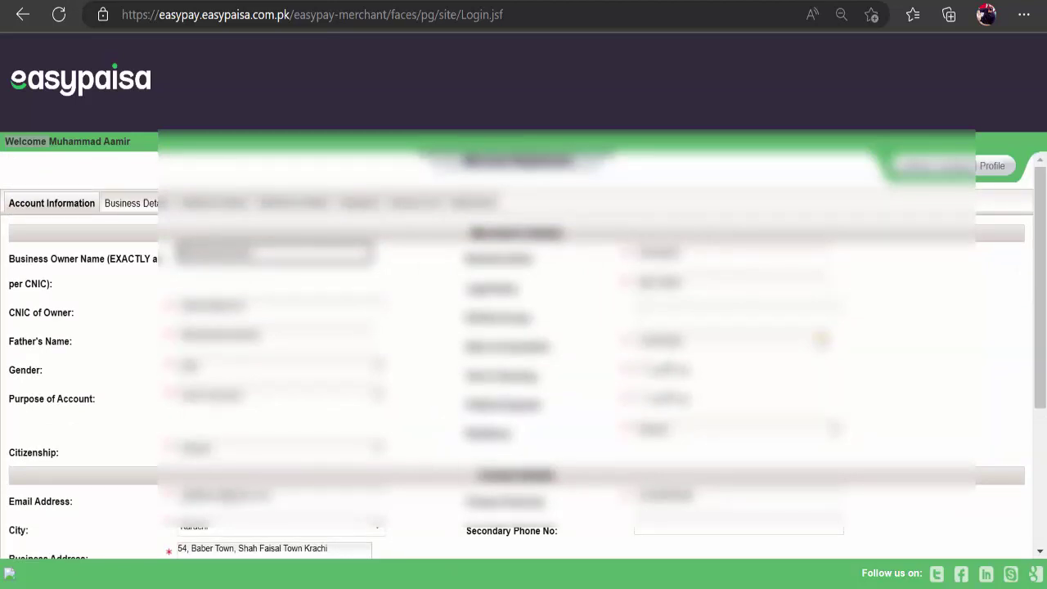
pyautogui.hotkey('alt', 'Tab')
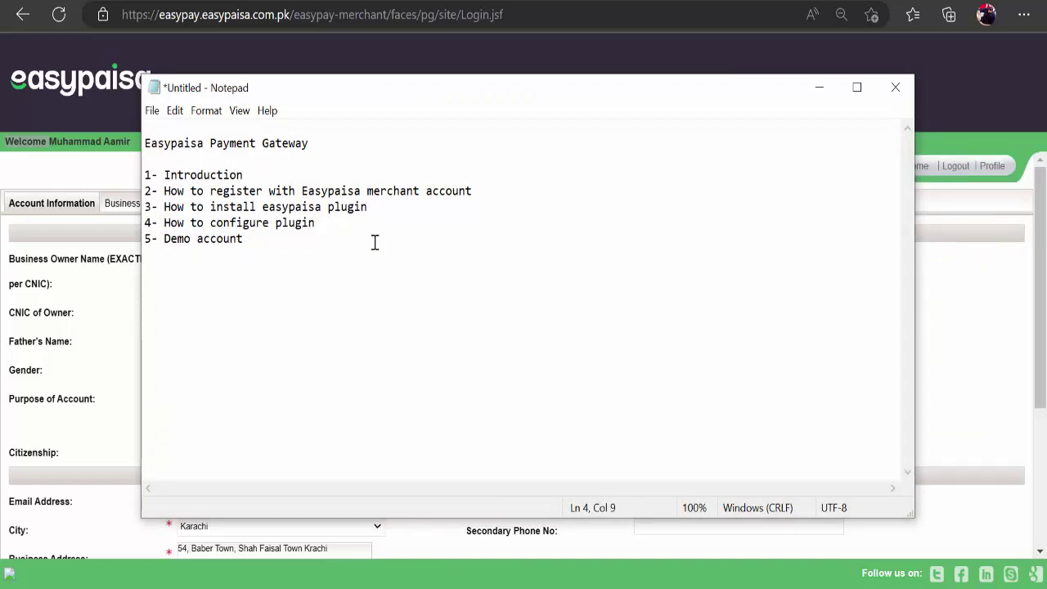
pyautogui.click(996, 320)
pyautogui.scroll(-3, 910, 367)
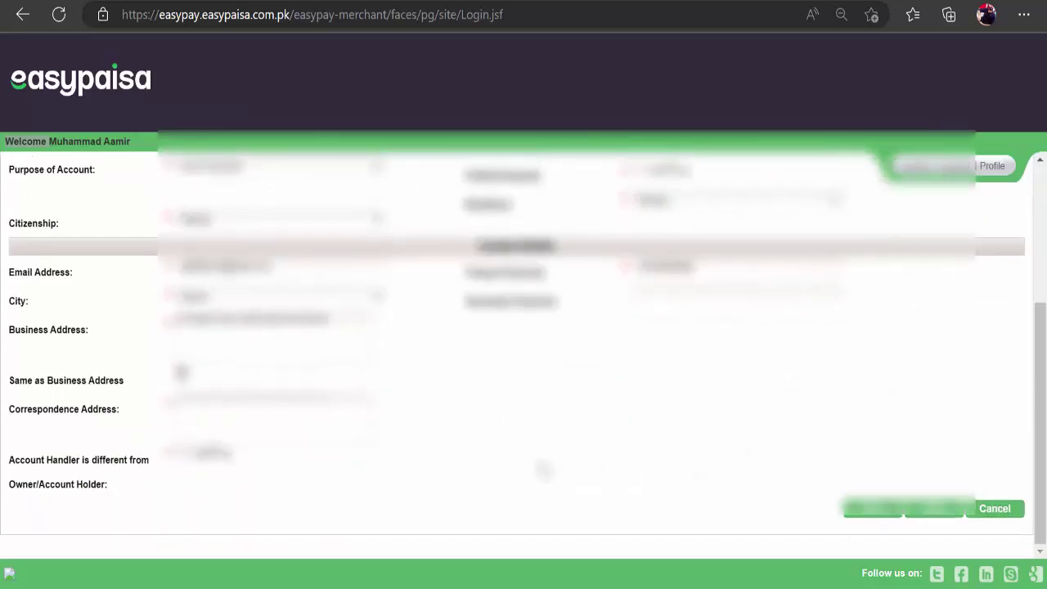
pyautogui.scroll(3, 539, 468)
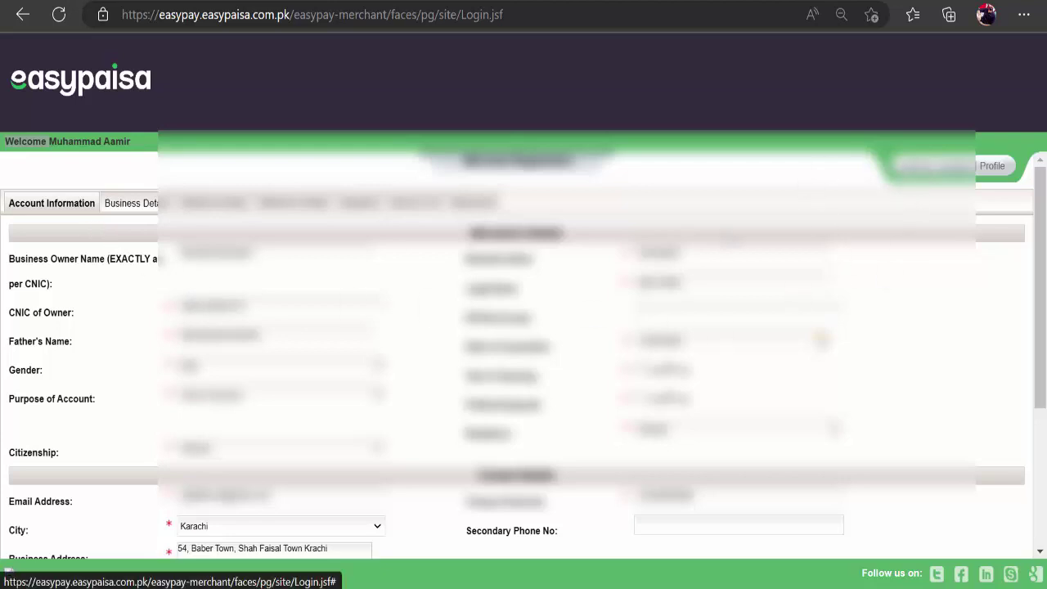
pyautogui.scroll(-3, 731, 431)
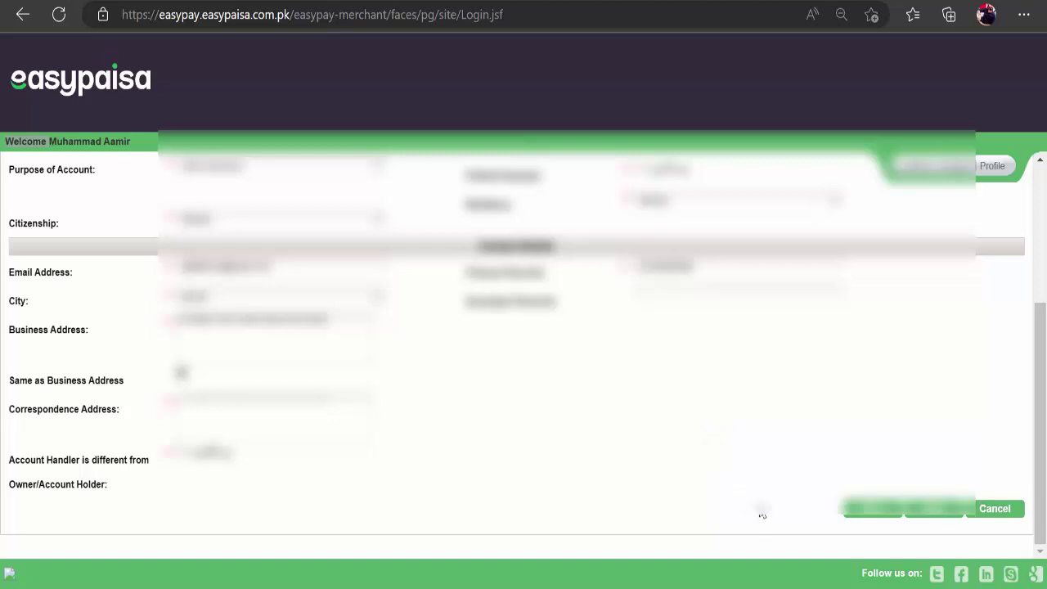
pyautogui.scroll(3, 761, 513)
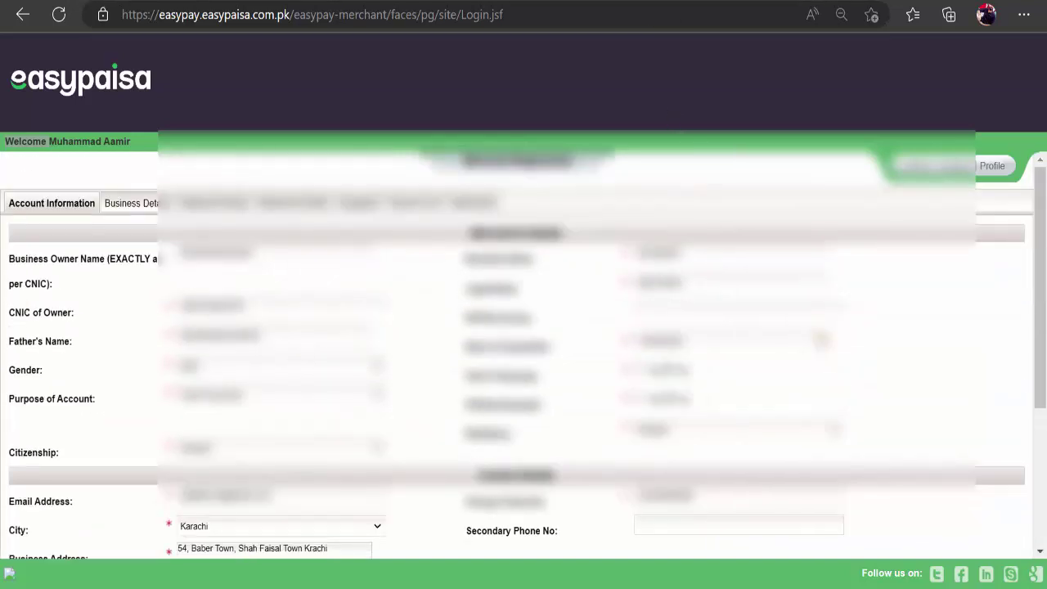
# - Open the stingerpk/woocommerce-easypay GitHub repository from the Bing results and show its code download options
pyautogui.hotkey('alt', 'Left')
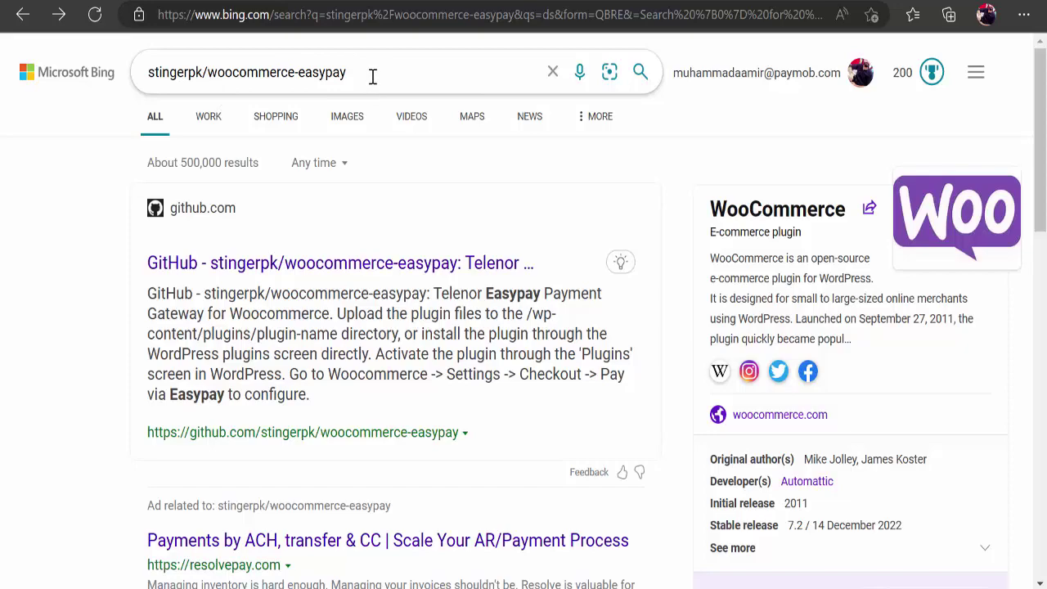
pyautogui.scroll(-2, 368, 269)
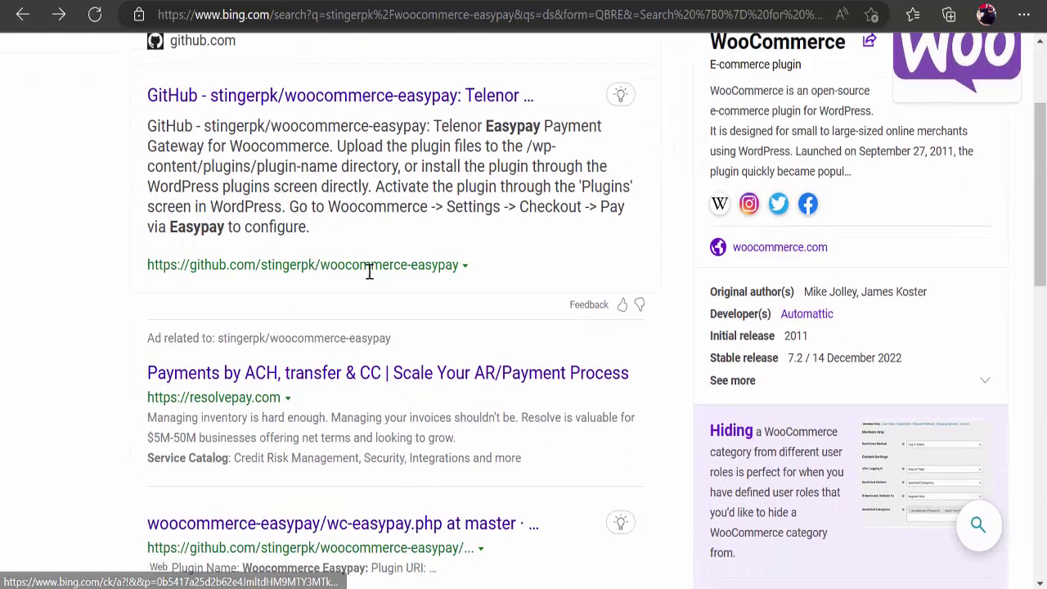
pyautogui.scroll(-2, 368, 272)
pyautogui.scroll(4, 367, 329)
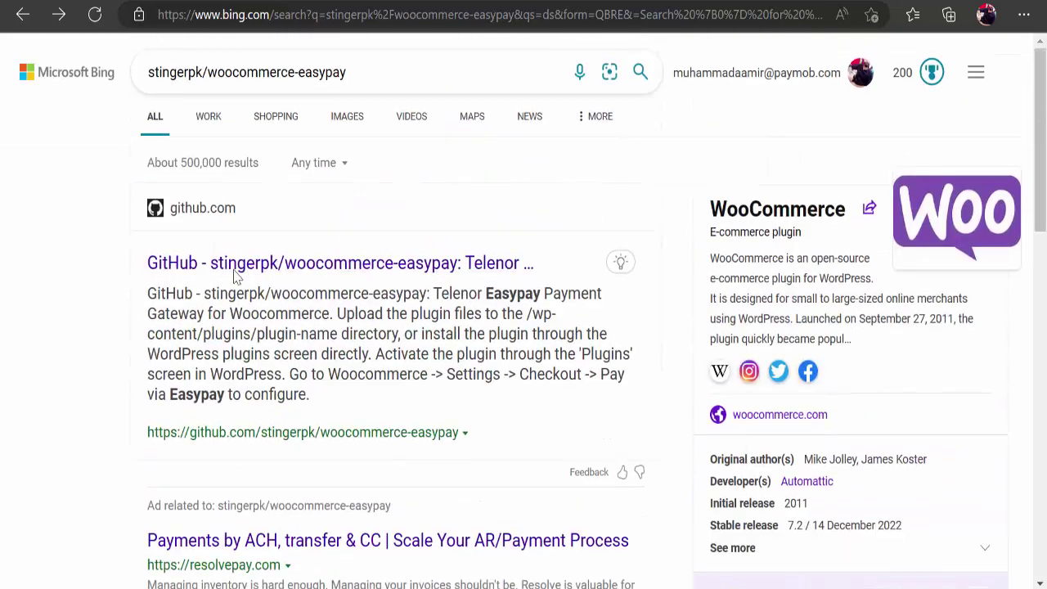
pyautogui.click(396, 266)
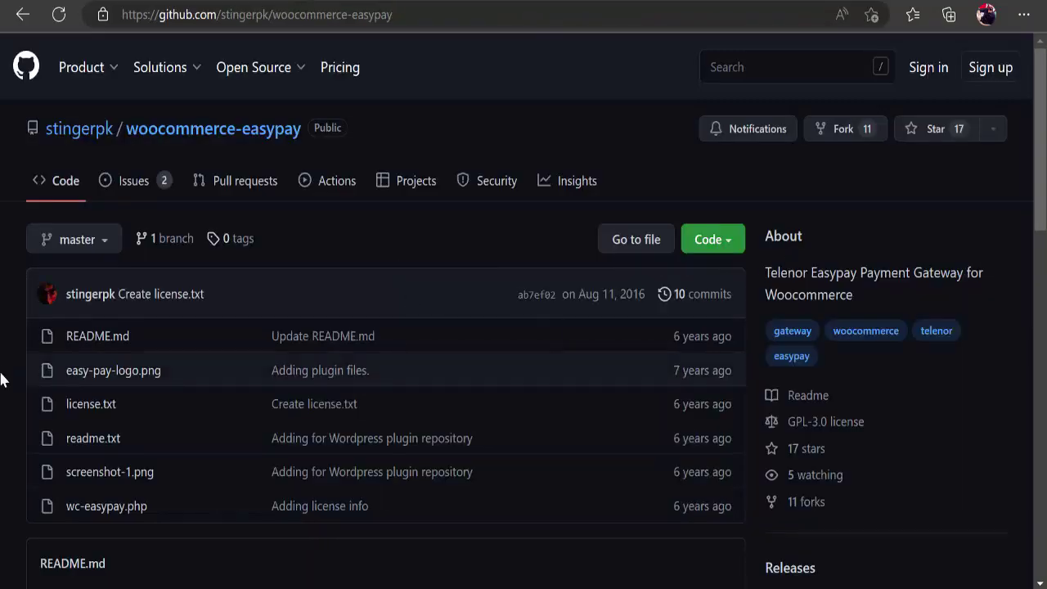
pyautogui.click(729, 247)
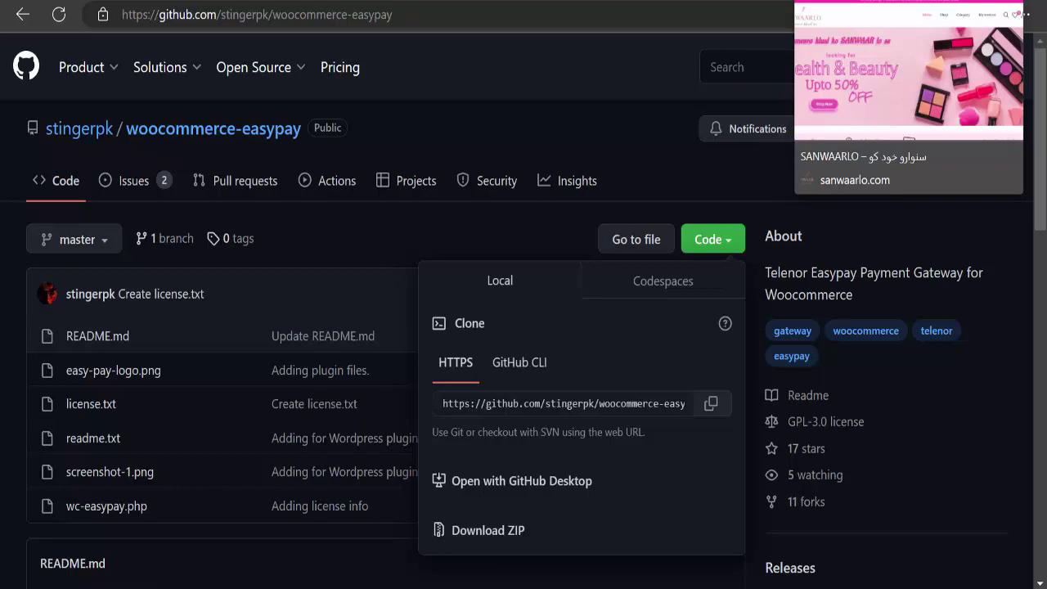
# - Switch to the SANWAARLO site's WordPress admin and open the Add Plugins page
pyautogui.hotkey('ctrl', 'Tab')
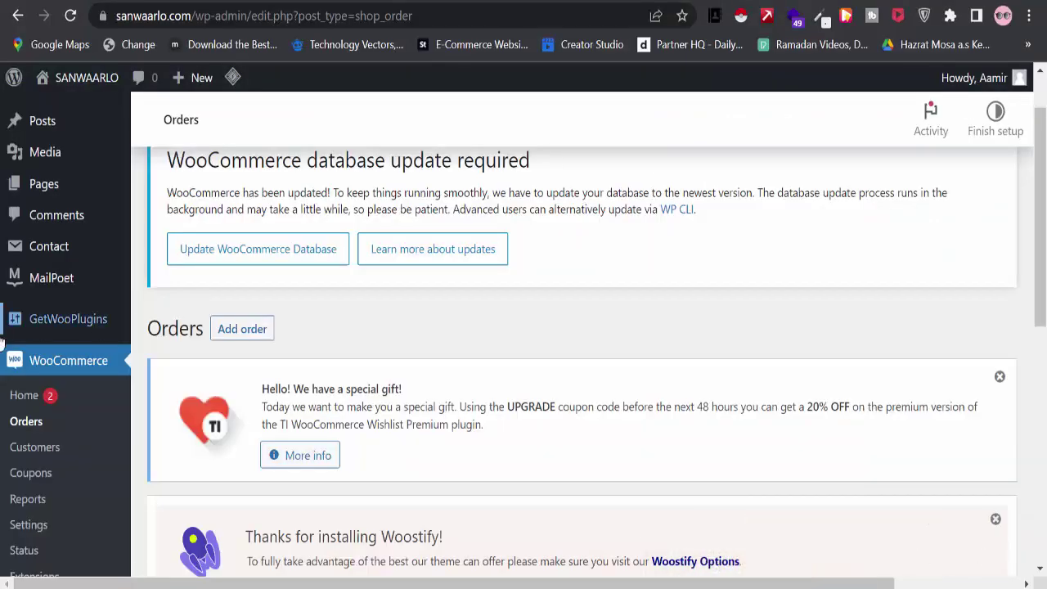
pyautogui.scroll(1, 68, 336)
pyautogui.scroll(-4, 66, 364)
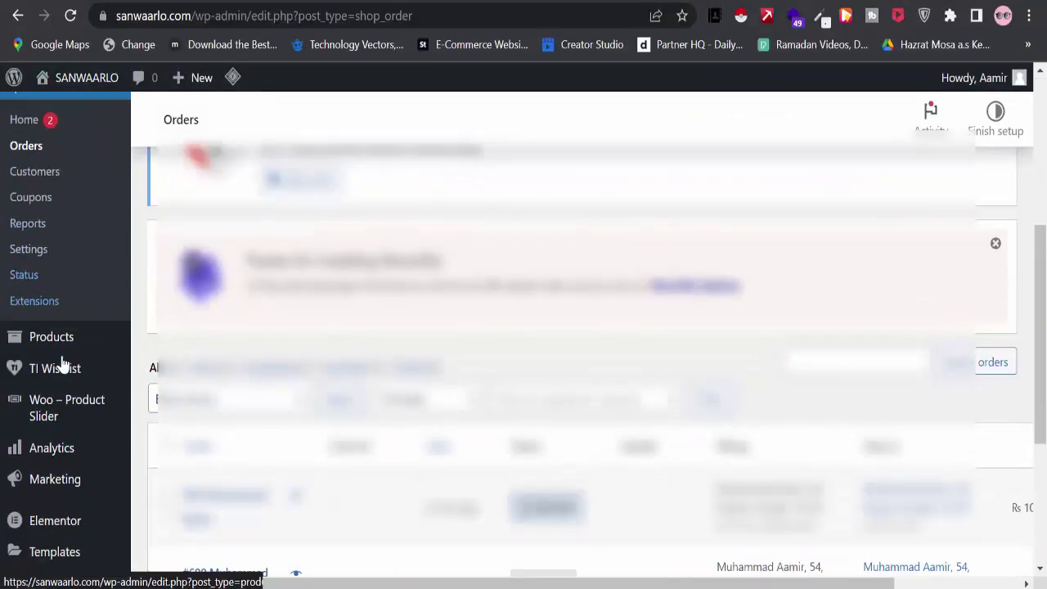
pyautogui.moveTo(66, 360)
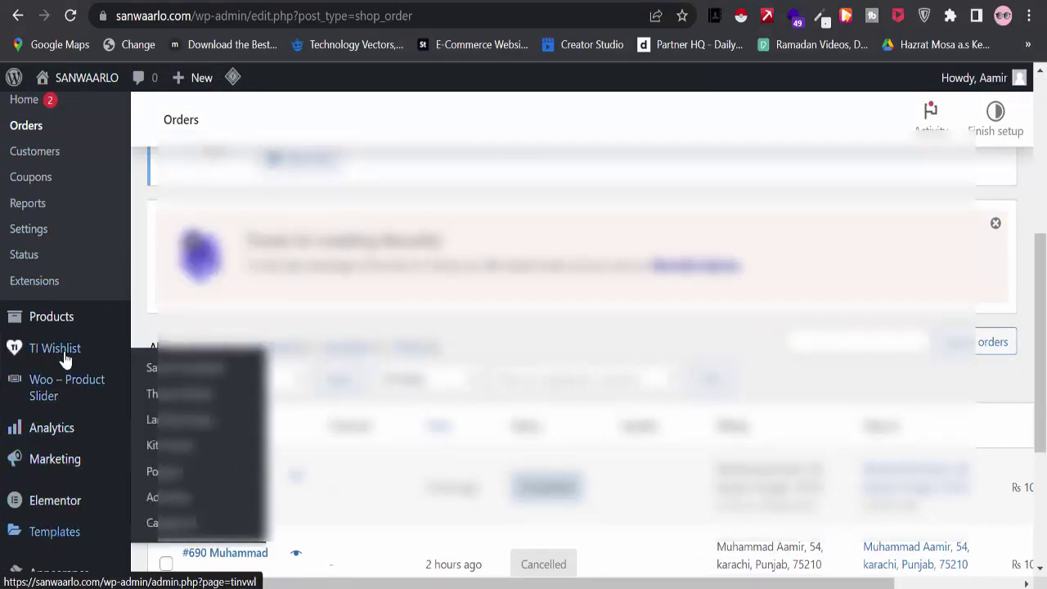
pyautogui.scroll(5, 66, 360)
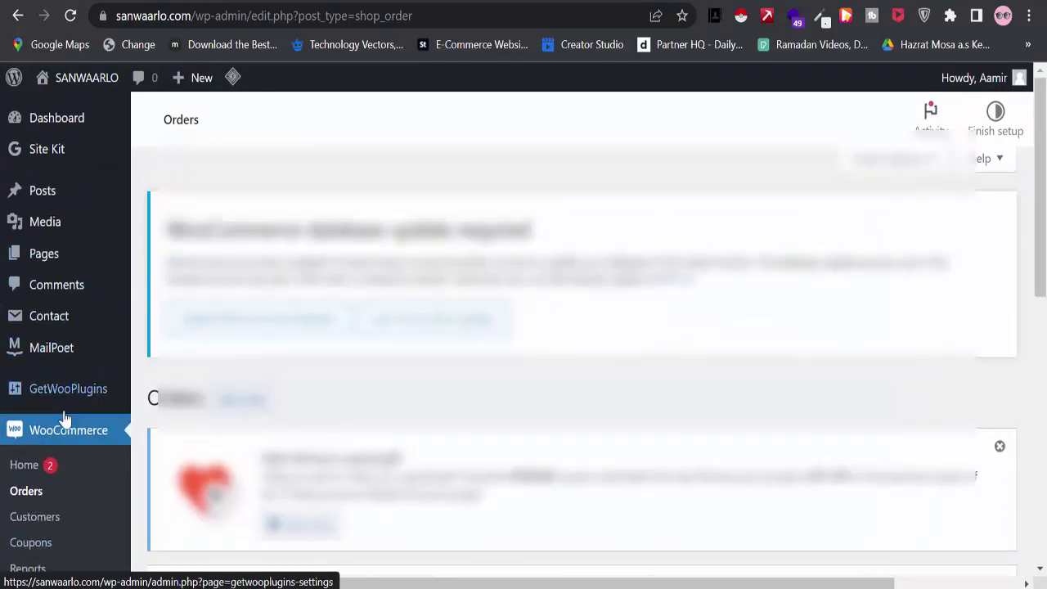
pyautogui.scroll(-5, 66, 417)
pyautogui.moveTo(56, 428)
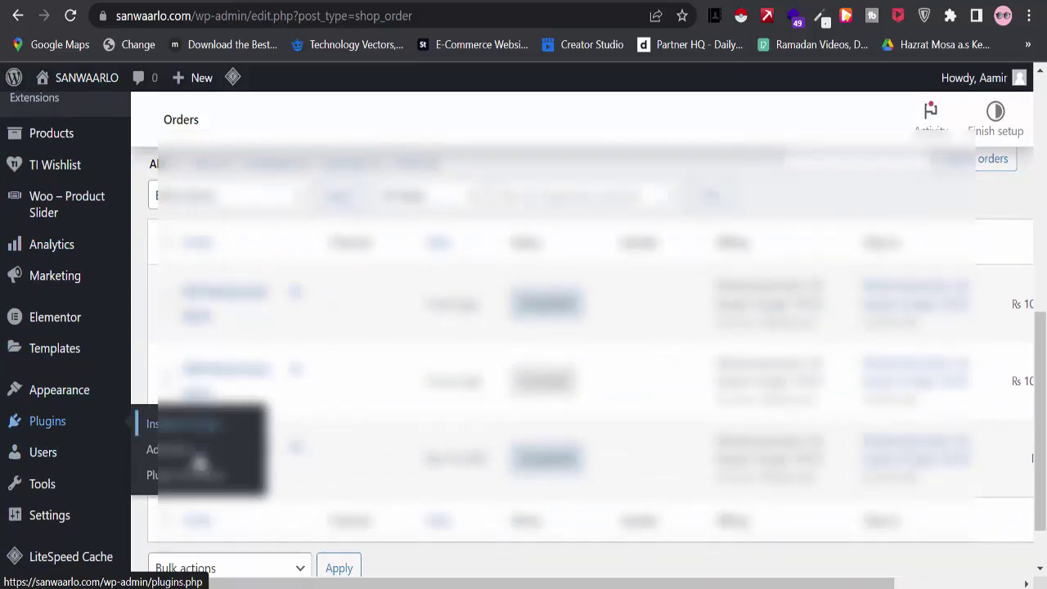
pyautogui.click(171, 451)
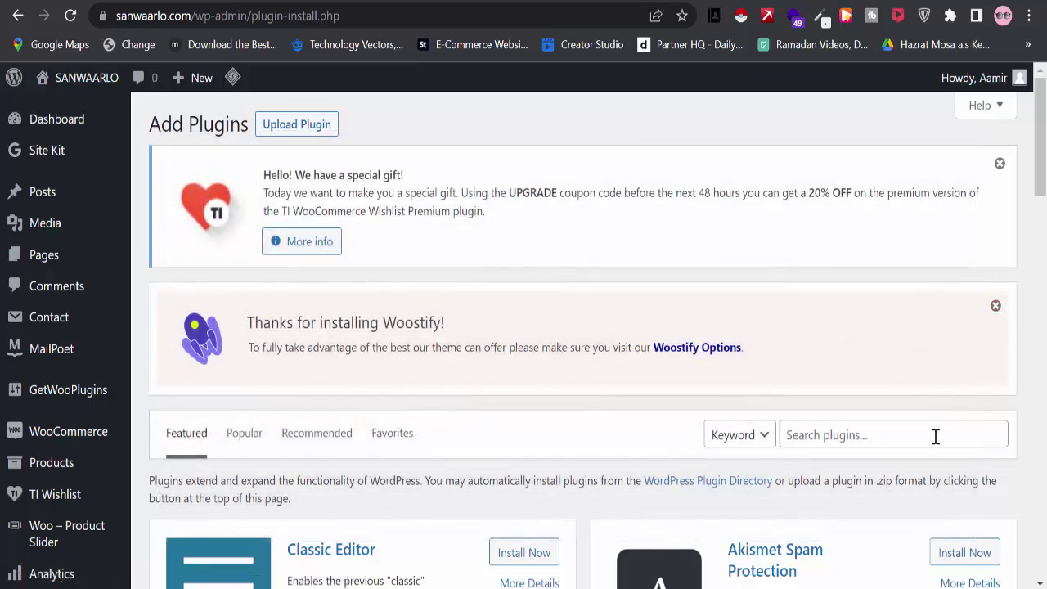
# - Search the WordPress plugin directory for "easypay"
pyautogui.scroll(-2, 970, 362)
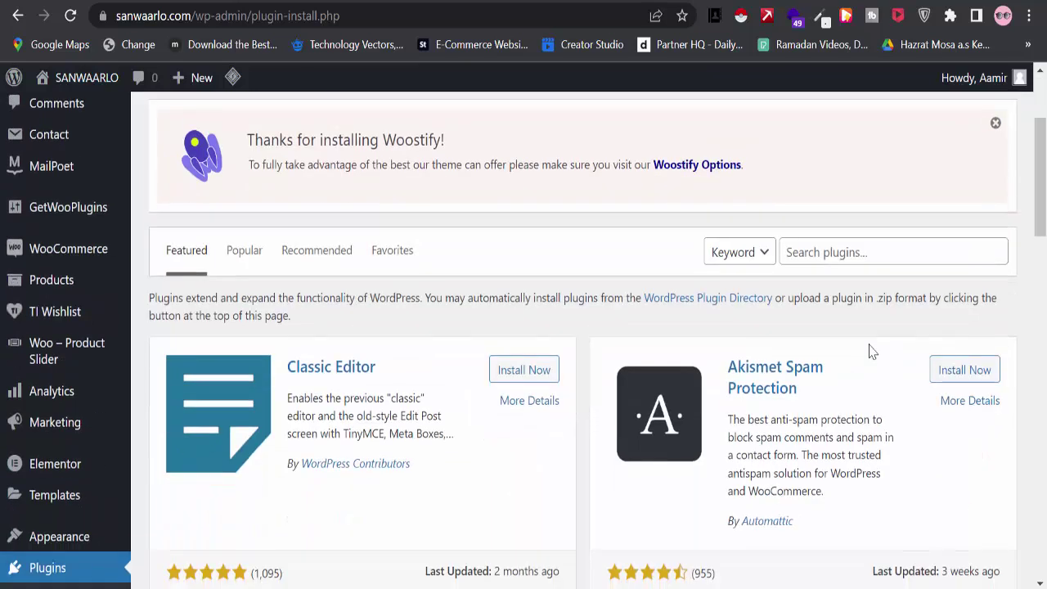
pyautogui.click(889, 251)
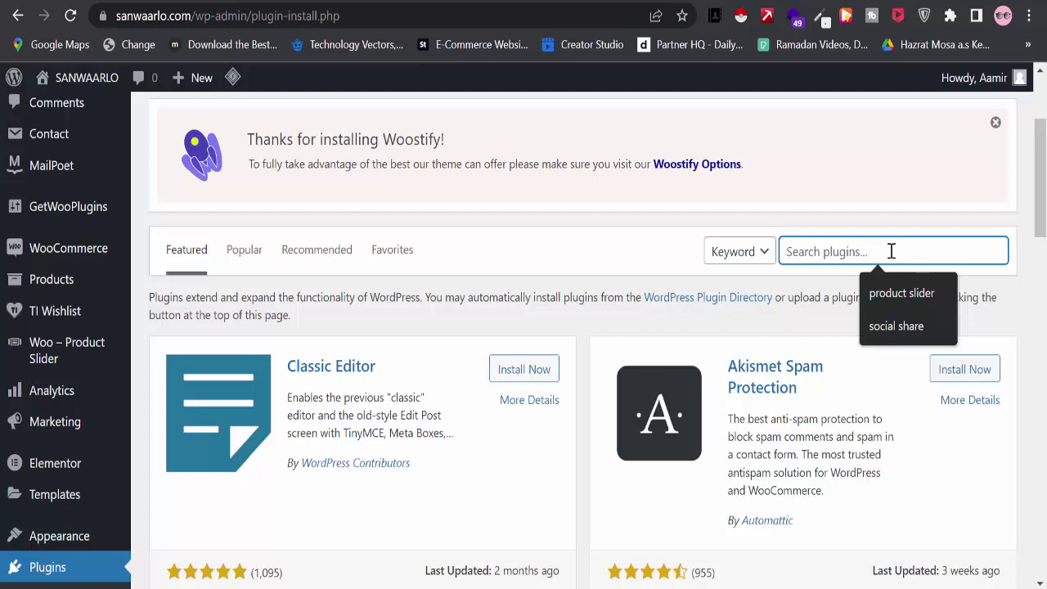
pyautogui.write('easy')
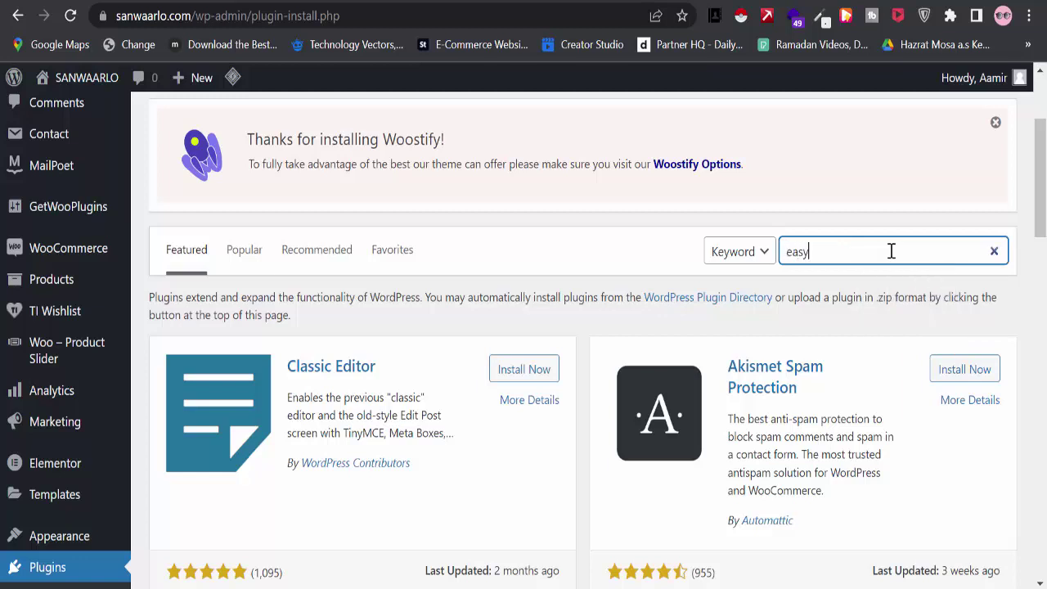
pyautogui.write('pau')
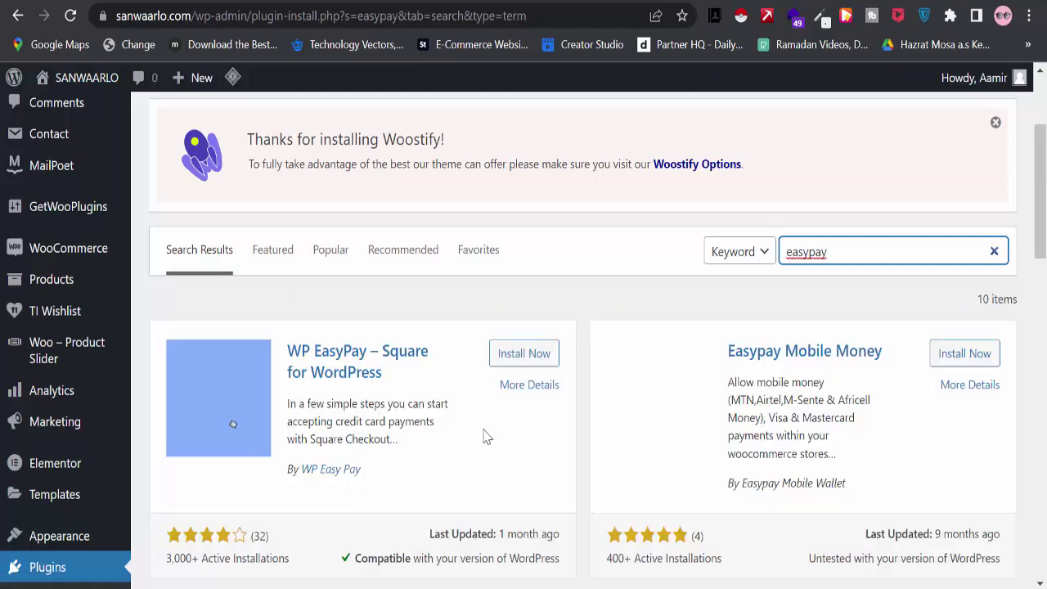
# - Install and activate the WC Easypay pk plugin by Intelvue from the search results
pyautogui.scroll(-5, 486, 434)
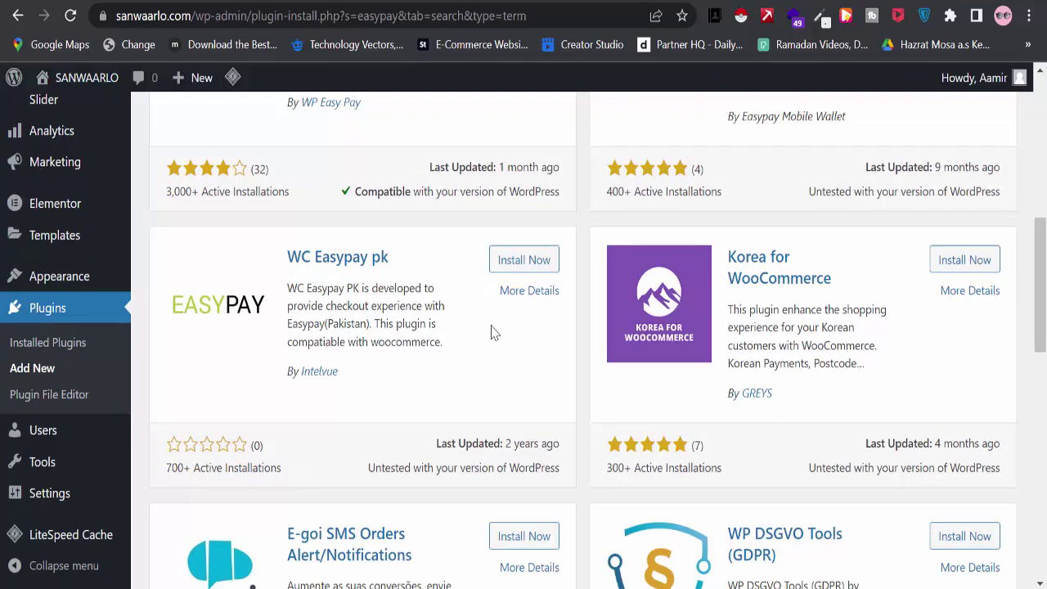
pyautogui.scroll(-2, 495, 373)
pyautogui.scroll(5, 496, 378)
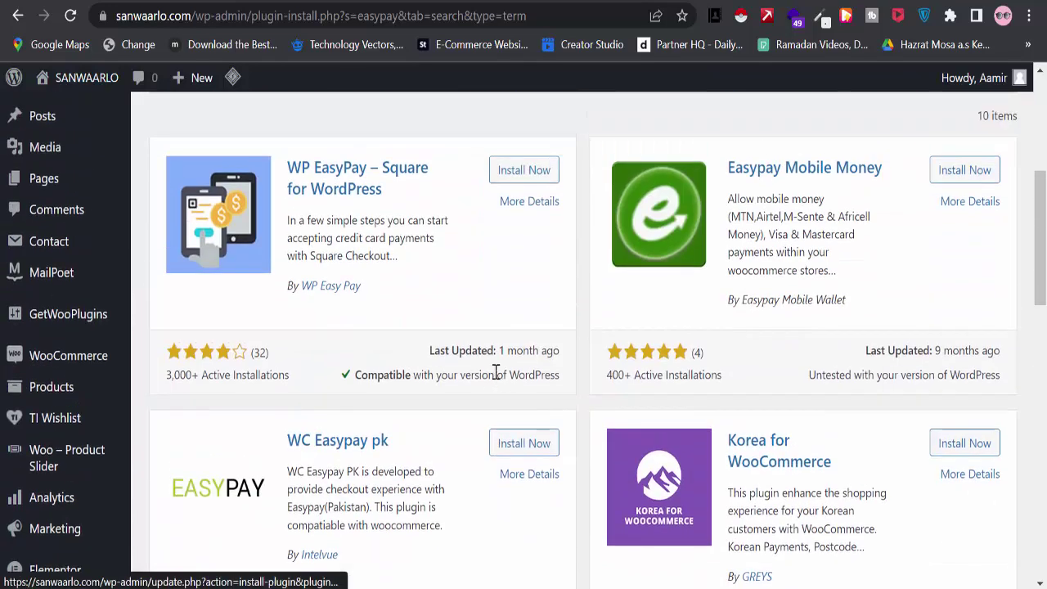
pyautogui.scroll(-2, 495, 373)
pyautogui.click(521, 262)
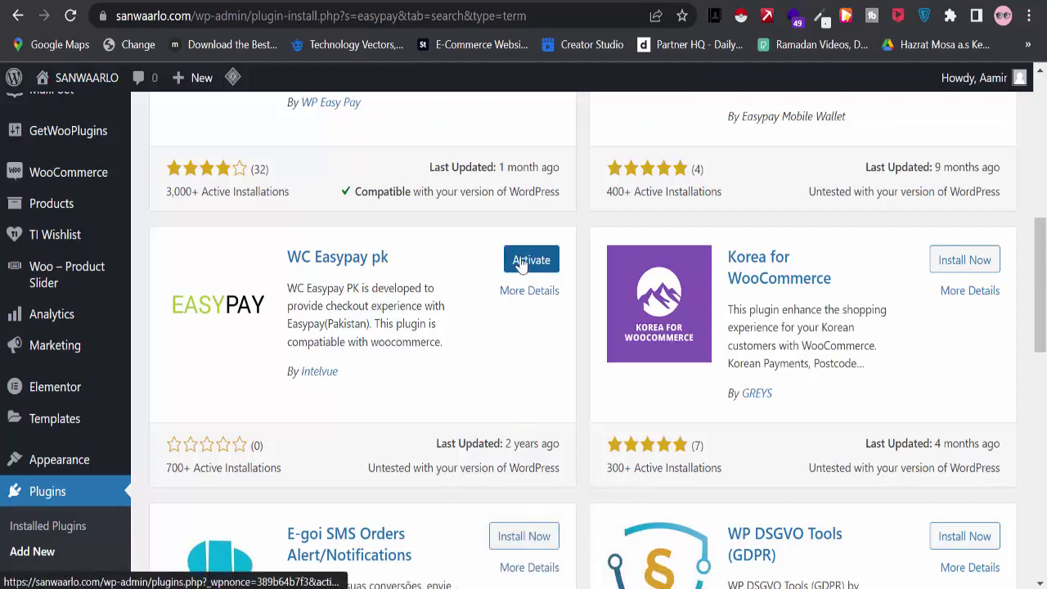
pyautogui.click(522, 261)
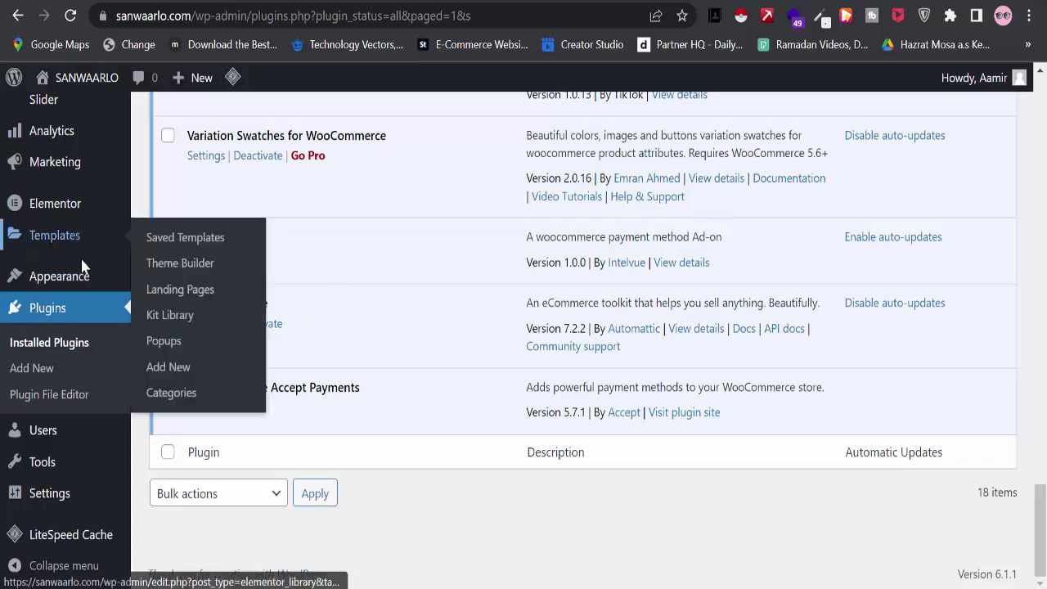
# - Go to WooCommerce's payment methods and open the Easypay PK method for management
pyautogui.scroll(2, 49, 270)
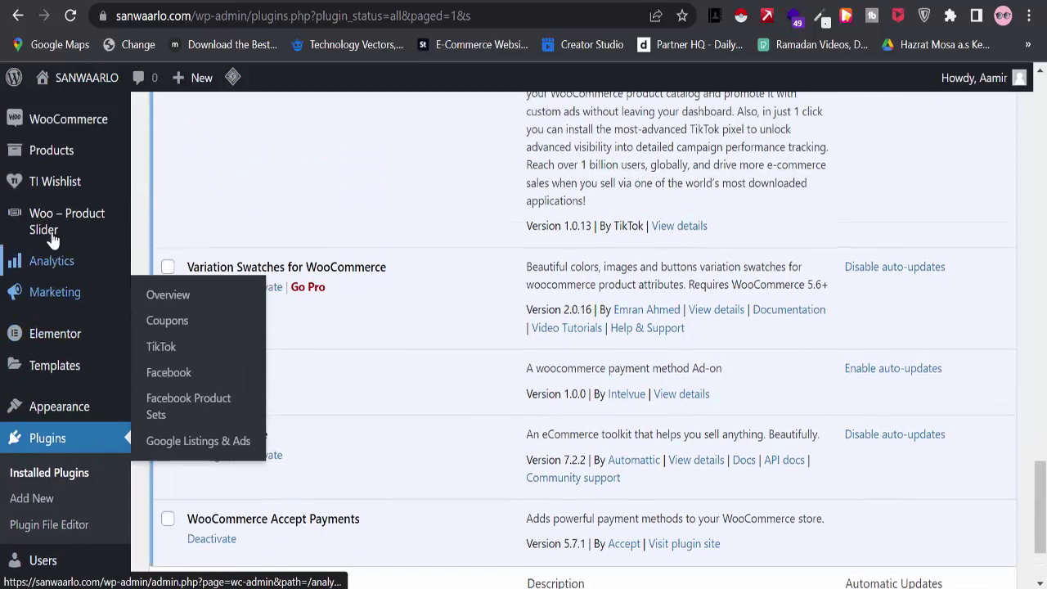
pyautogui.moveTo(70, 173)
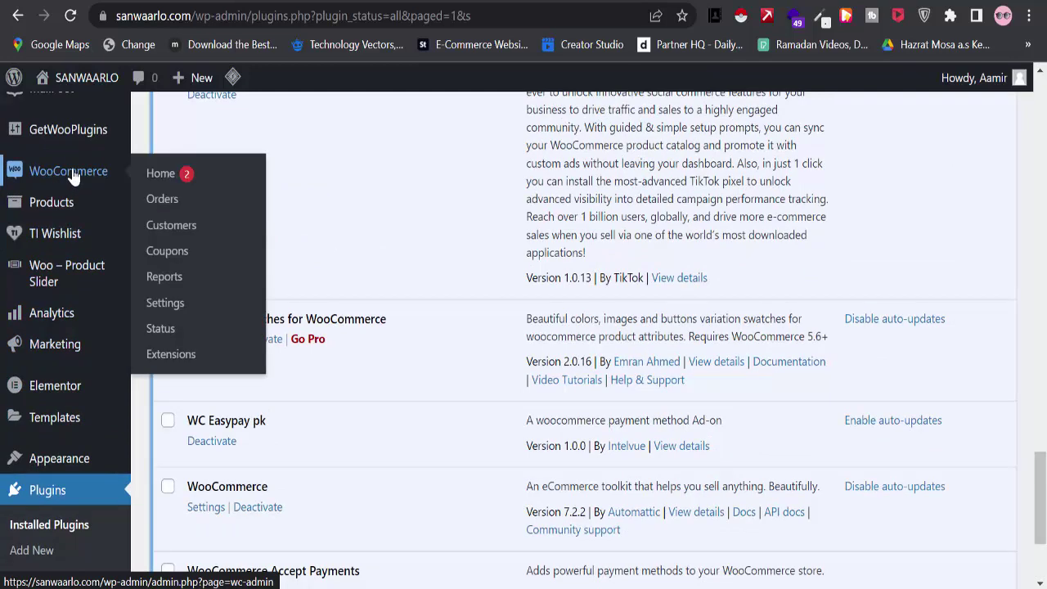
pyautogui.click(173, 304)
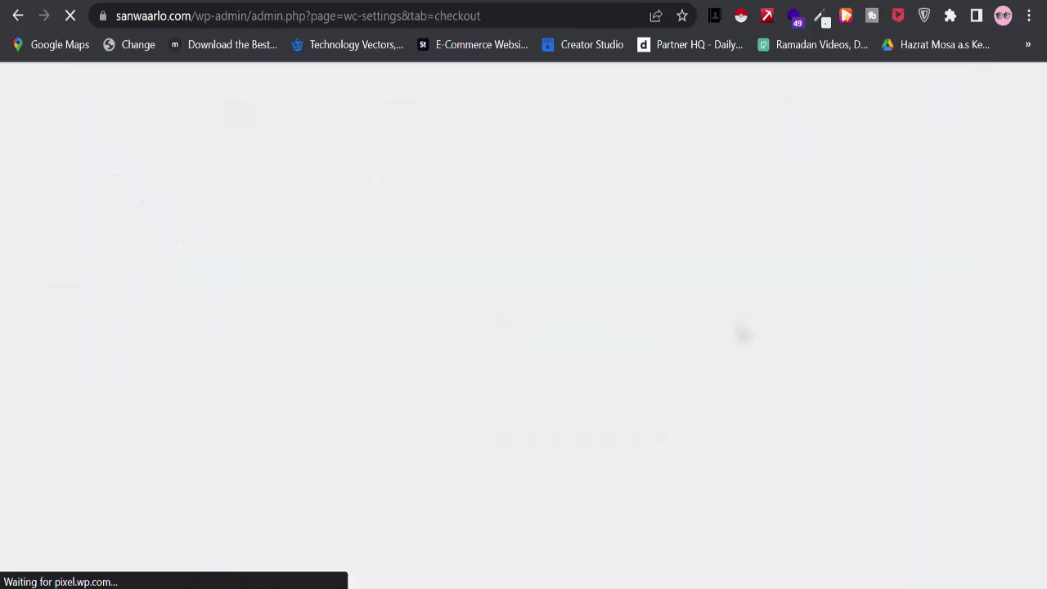
pyautogui.scroll(-2, 398, 441)
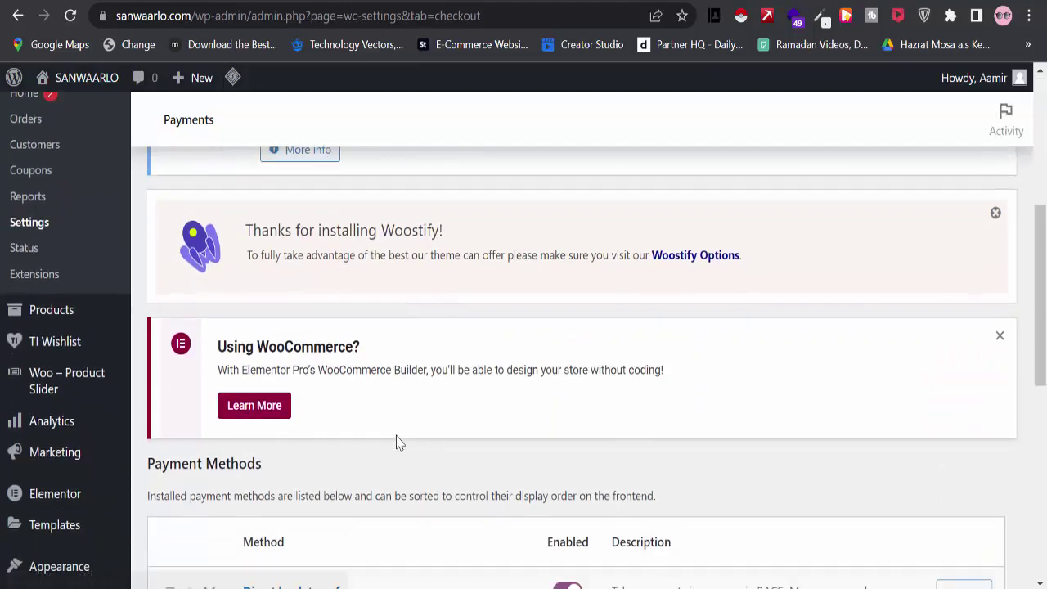
pyautogui.scroll(-6, 398, 441)
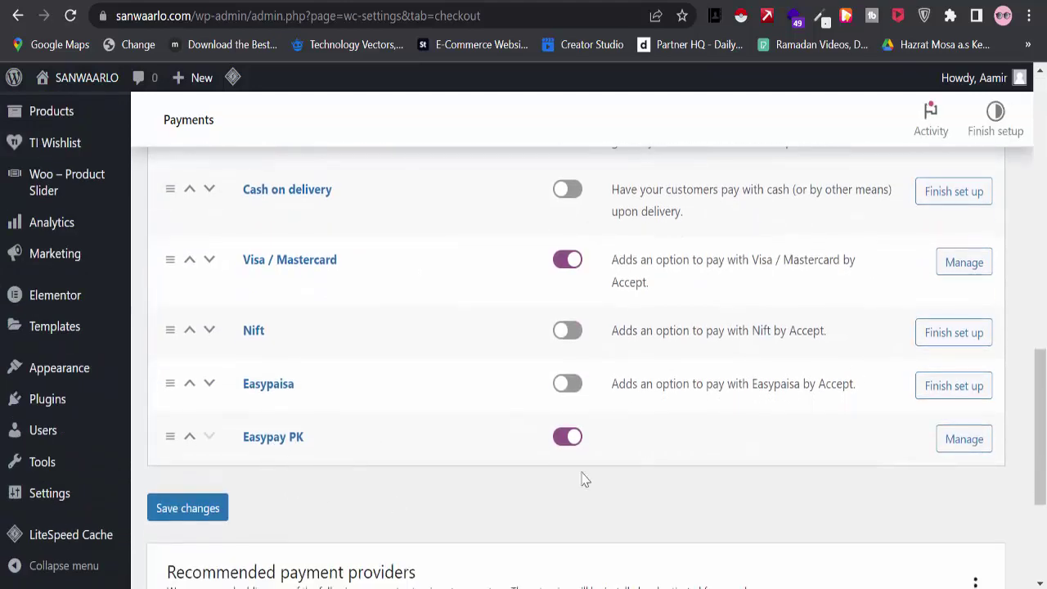
pyautogui.click(955, 448)
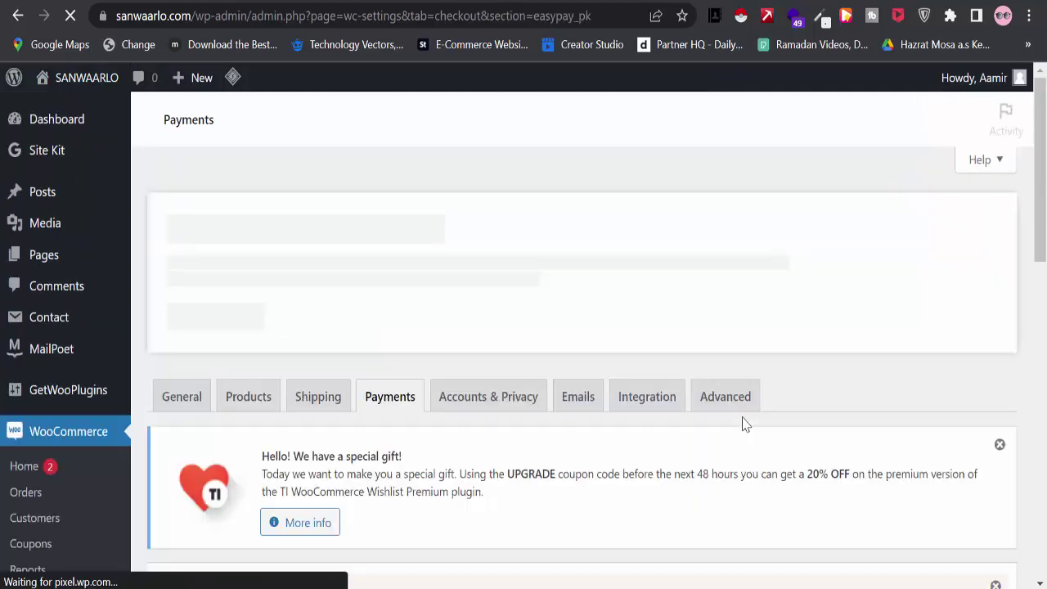
# - Examine the Easypay PK settings, from the enable option and IPN URL to the Store ID, Sandbox Mode and Debug Mode
pyautogui.scroll(-1, 743, 425)
pyautogui.scroll(-5, 743, 425)
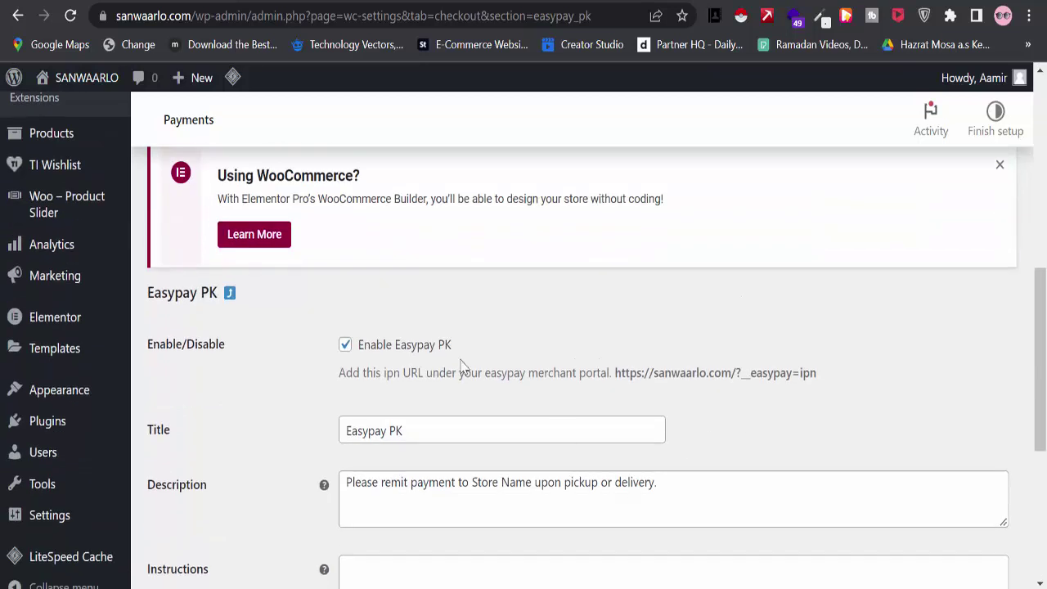
pyautogui.click(345, 347)
pyautogui.click(345, 346)
pyautogui.scroll(-3, 571, 365)
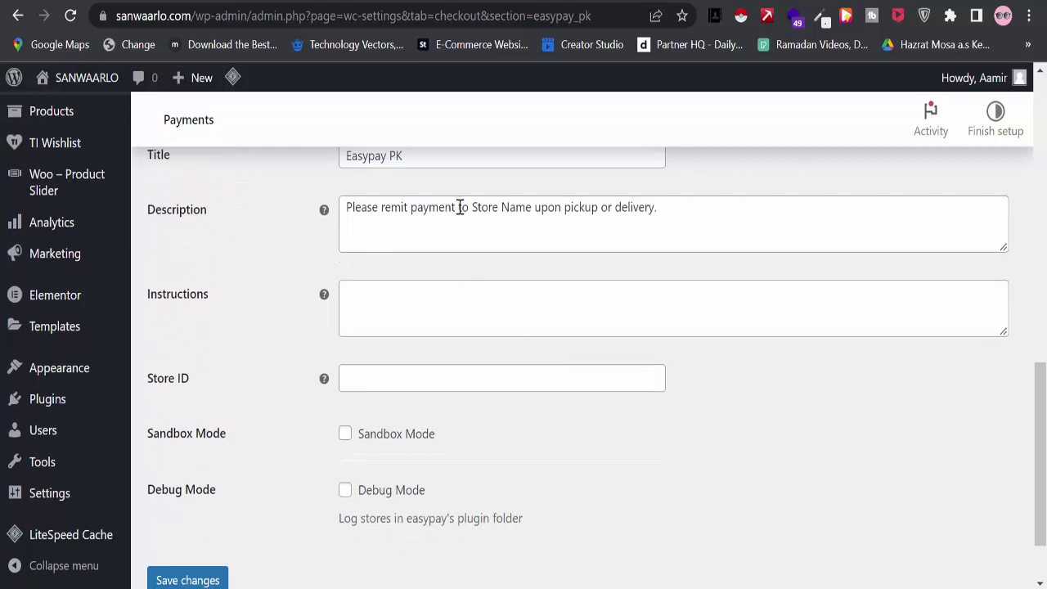
pyautogui.scroll(-1, 479, 350)
pyautogui.click(408, 299)
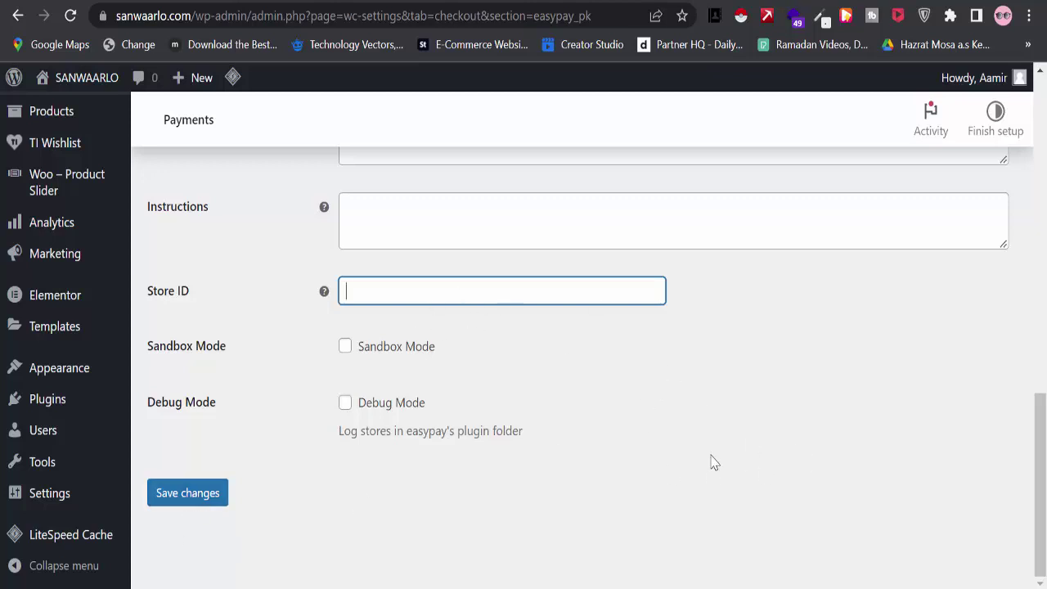
pyautogui.scroll(5, 711, 460)
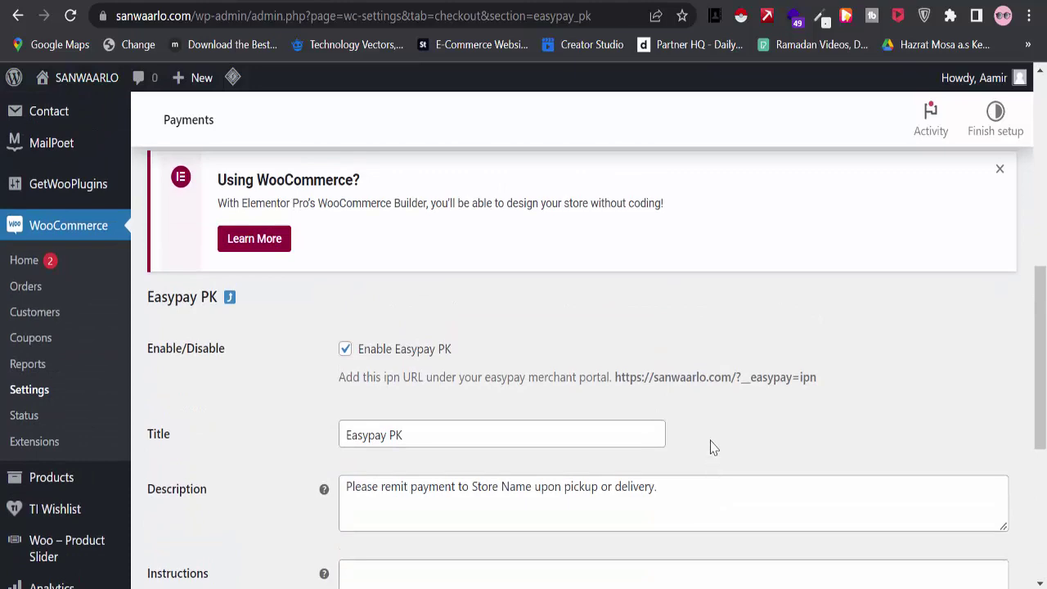
pyautogui.scroll(-5, 711, 446)
pyautogui.scroll(5, 710, 448)
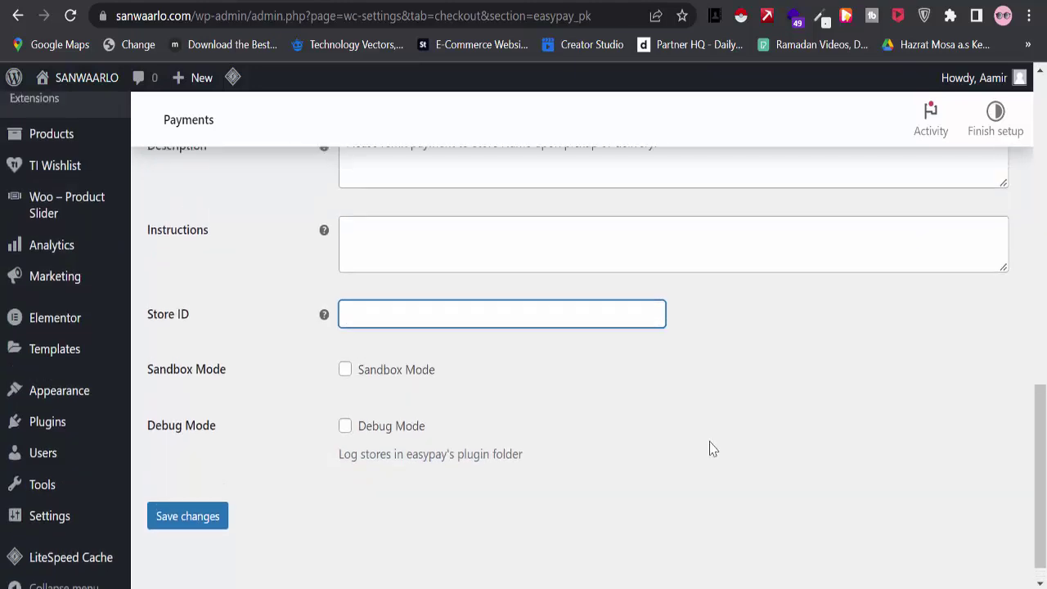
pyautogui.scroll(-5, 668, 359)
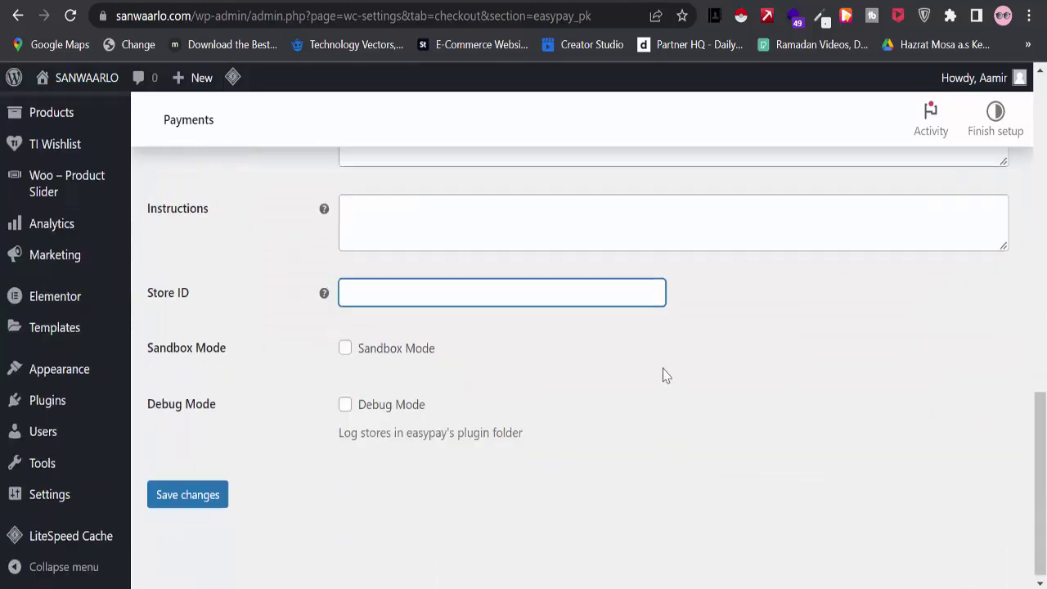
pyautogui.scroll(2, 720, 417)
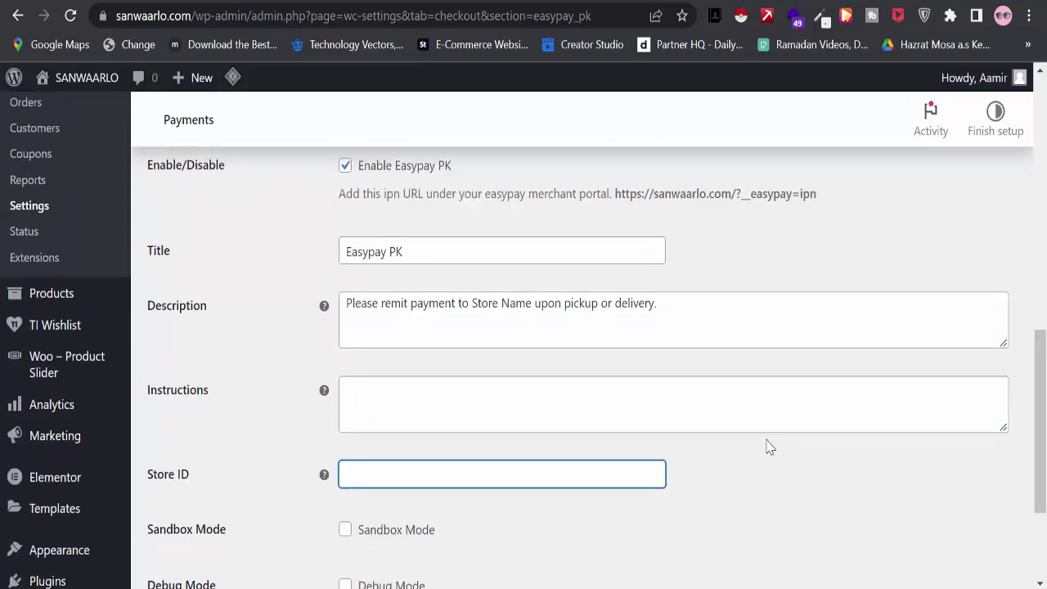
pyautogui.scroll(4, 769, 448)
pyautogui.scroll(4, 767, 449)
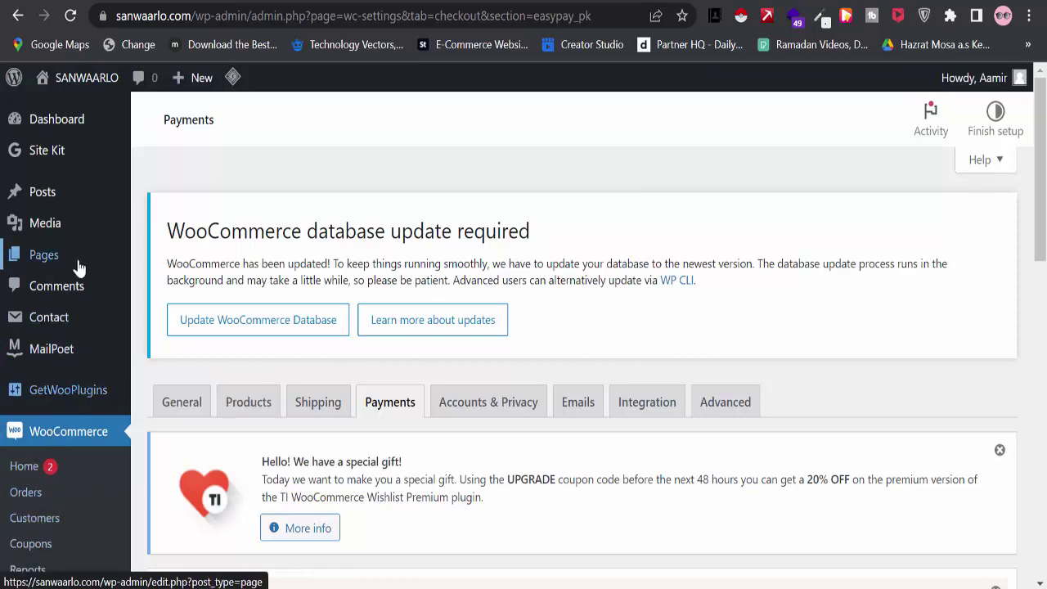
# - Show the .zip upload form on the Add Plugins page and view its file chooser without selecting a file
pyautogui.scroll(-5, 66, 245)
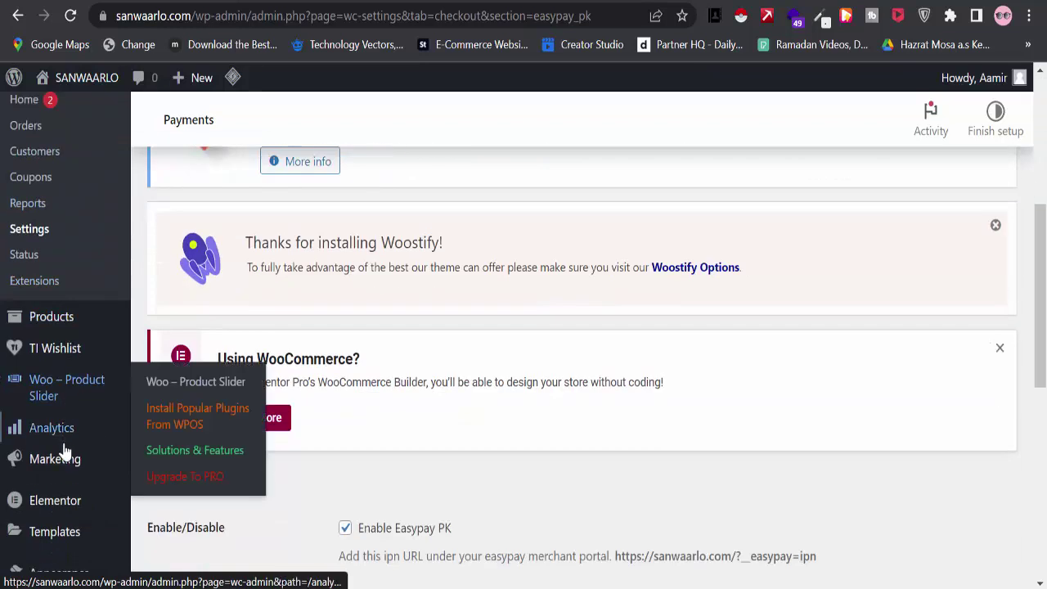
pyautogui.scroll(-3, 65, 449)
pyautogui.moveTo(65, 422)
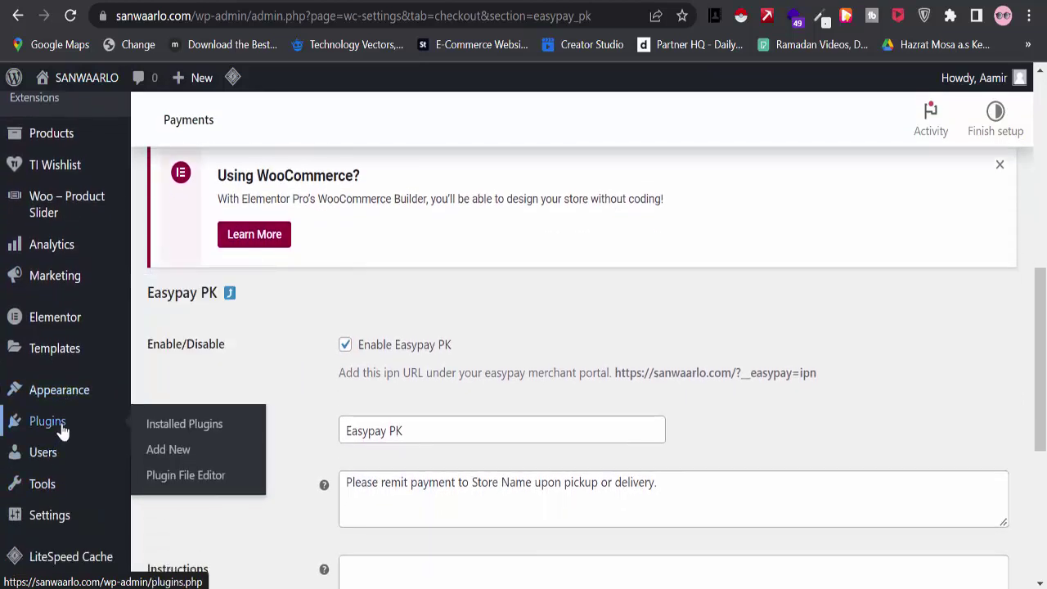
pyautogui.click(167, 452)
pyautogui.click(605, 117)
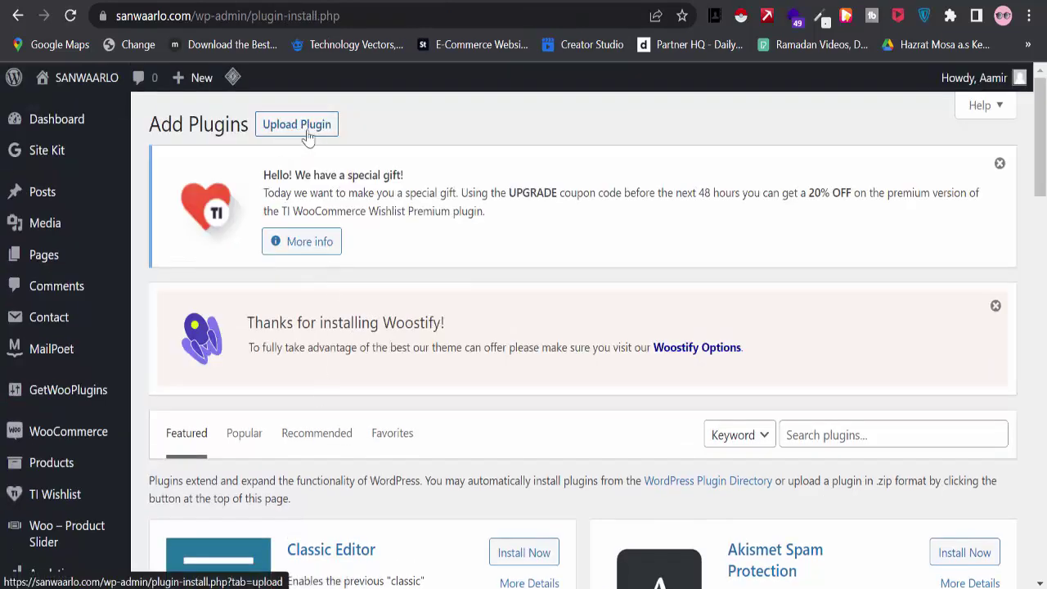
pyautogui.click(309, 129)
pyautogui.scroll(-2, 624, 449)
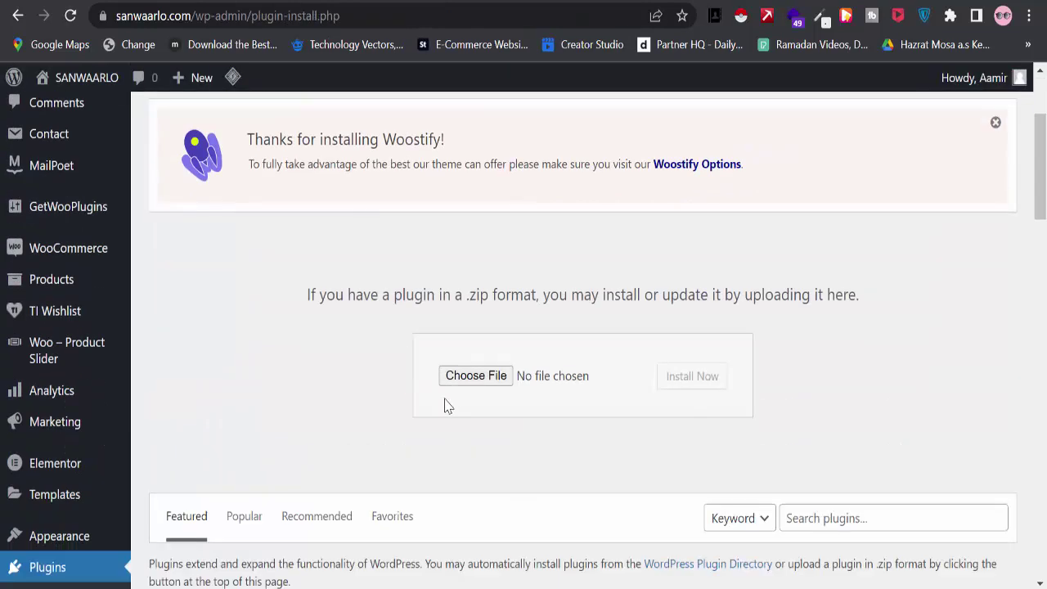
pyautogui.click(480, 383)
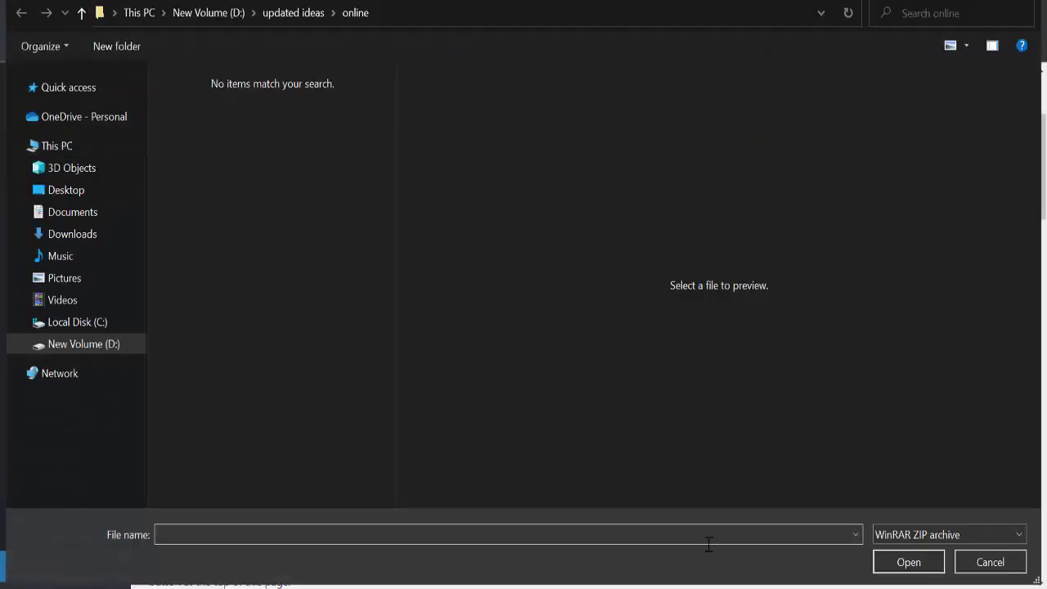
pyautogui.click(989, 562)
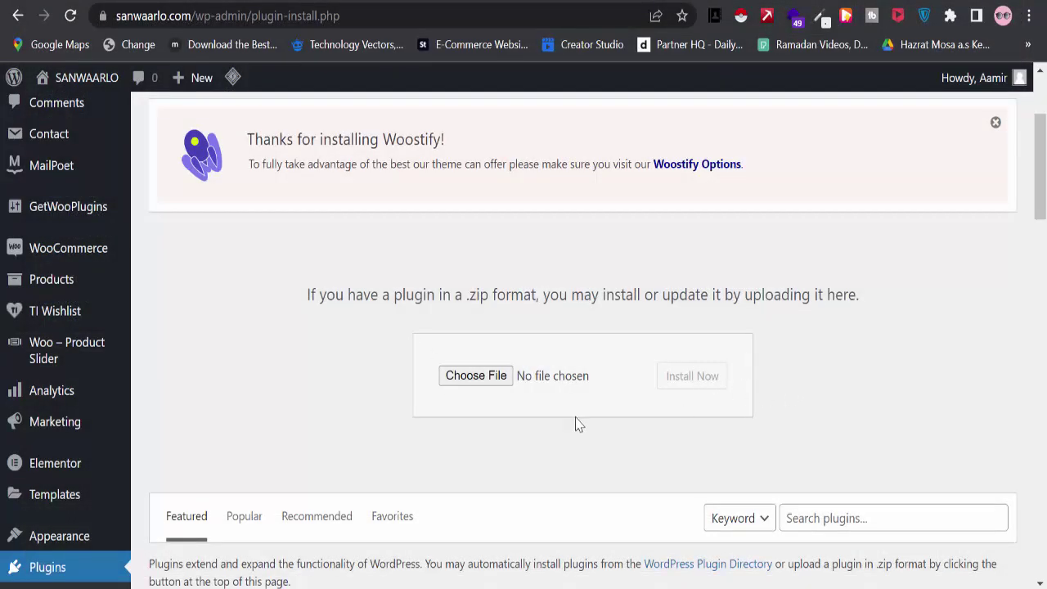
# - Check the Easypaisa Payment Gateway outline in Notepad, and return to the SANWAARLO admin to open the WooCommerce settings
pyautogui.hotkey('alt', 'Tab')
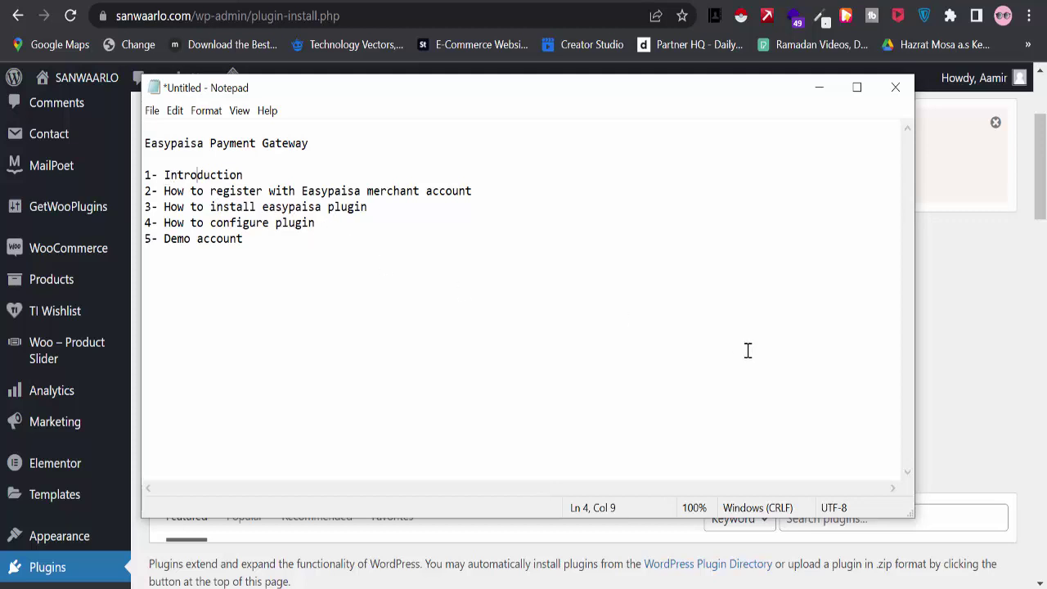
pyautogui.click(974, 294)
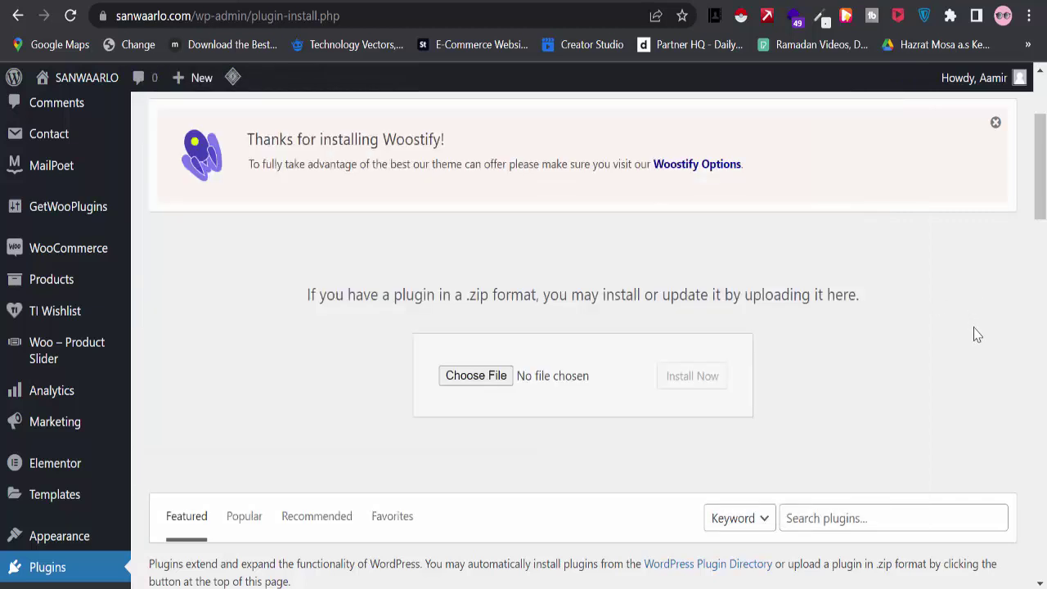
pyautogui.scroll(-5, 335, 476)
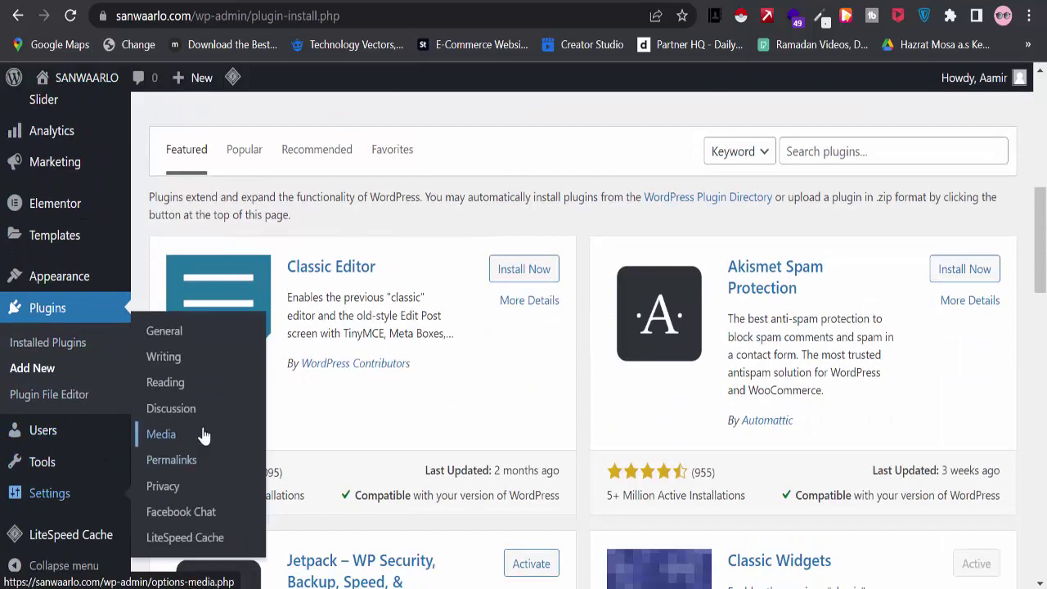
pyautogui.scroll(4, 99, 319)
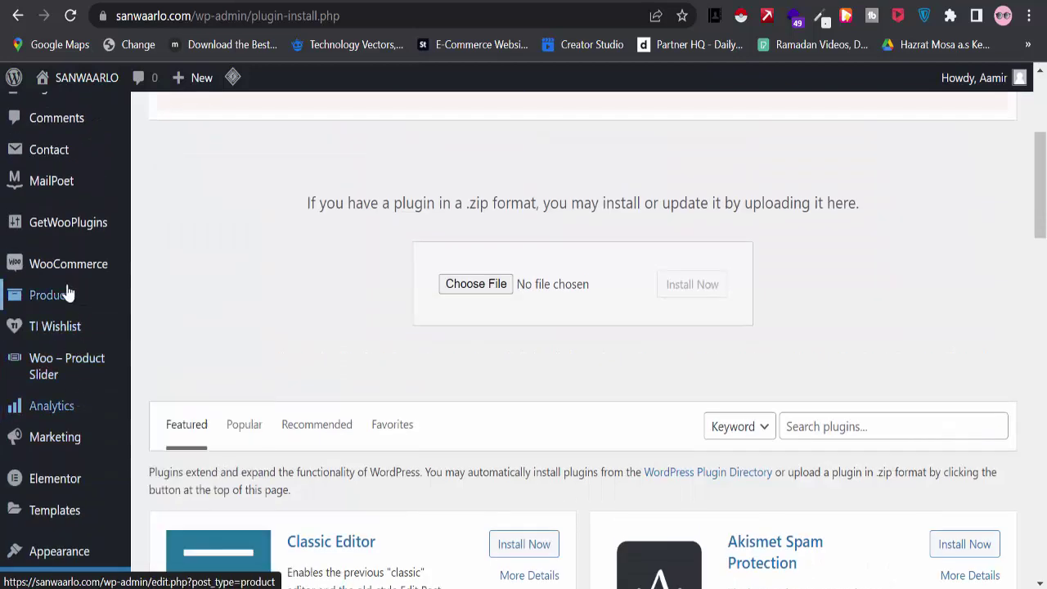
pyautogui.moveTo(92, 275)
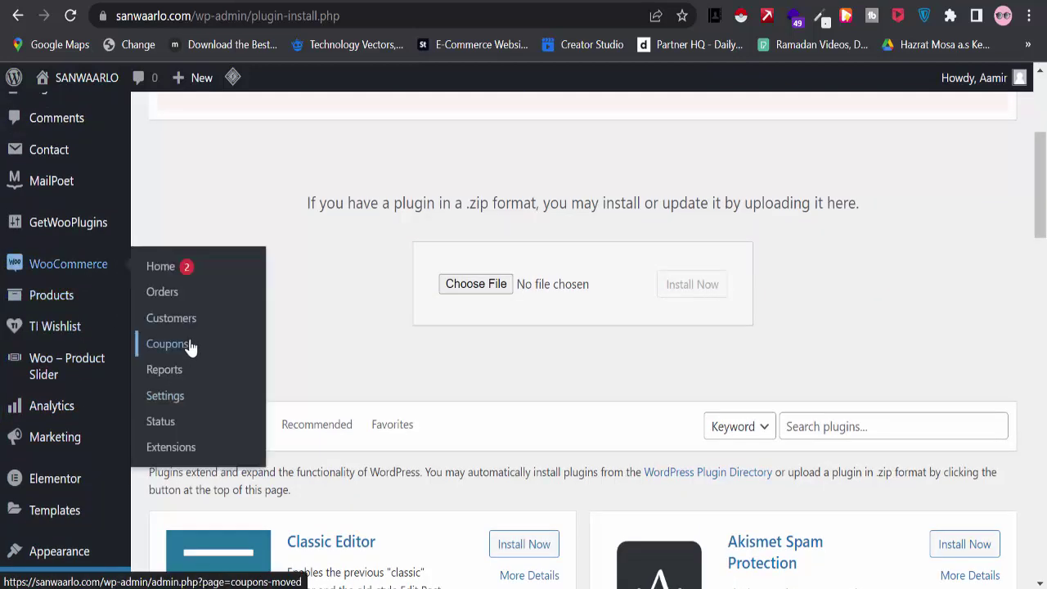
pyautogui.click(176, 397)
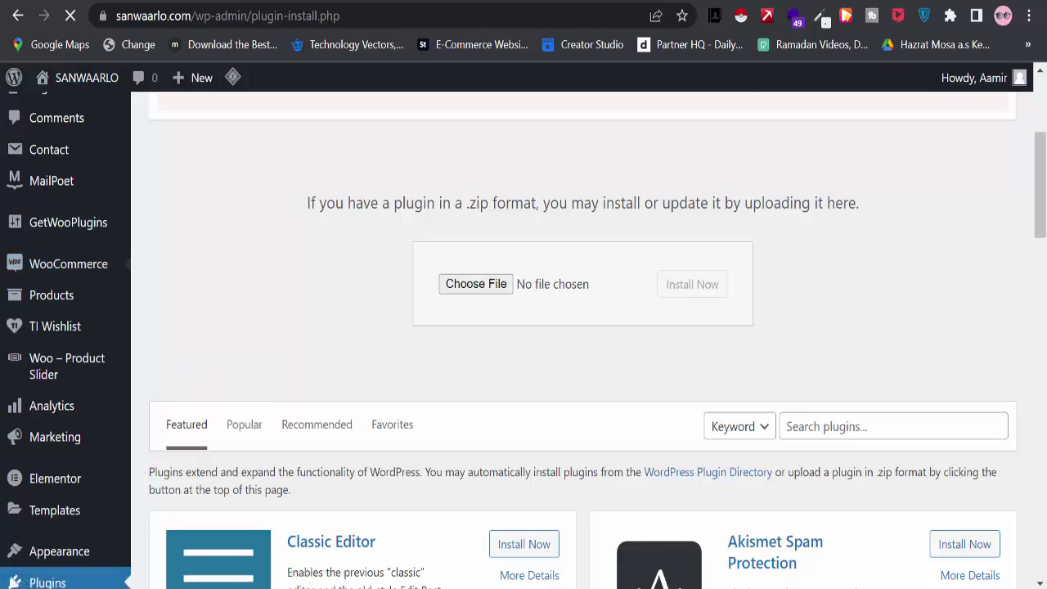
# - Open the storefront sanwaarlo.com in a new browser tab
pyautogui.hotkey('ctrl', 't')
pyautogui.click(486, 341)
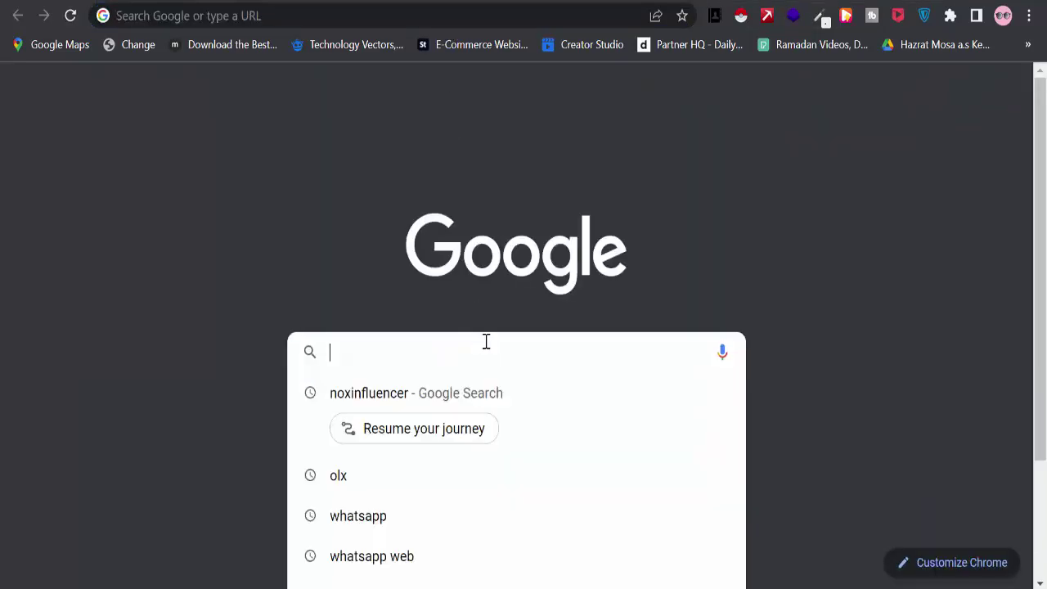
pyautogui.write('san')
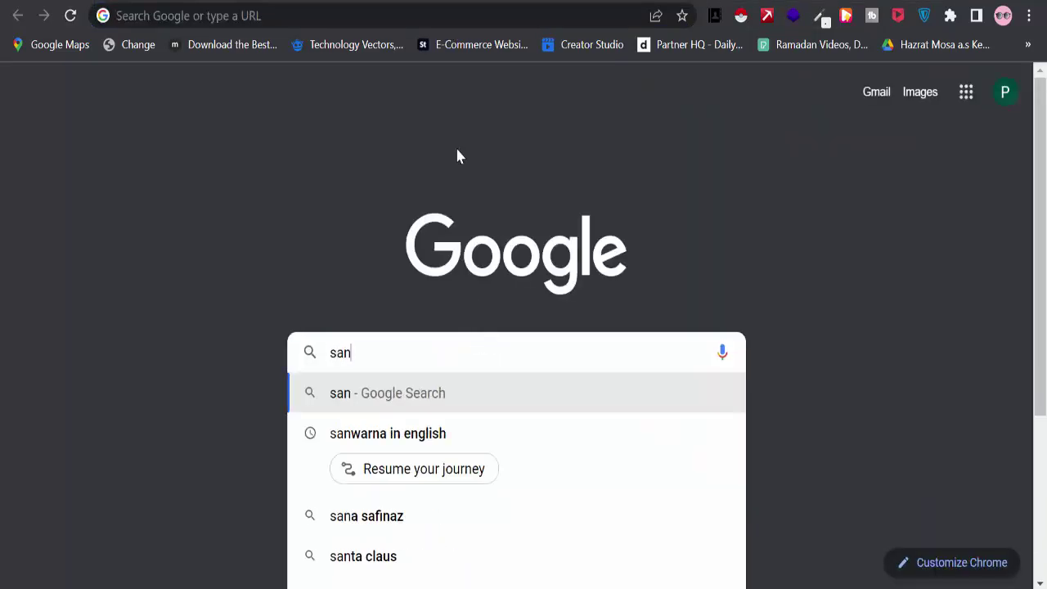
pyautogui.click(387, 16)
pyautogui.write('sa')
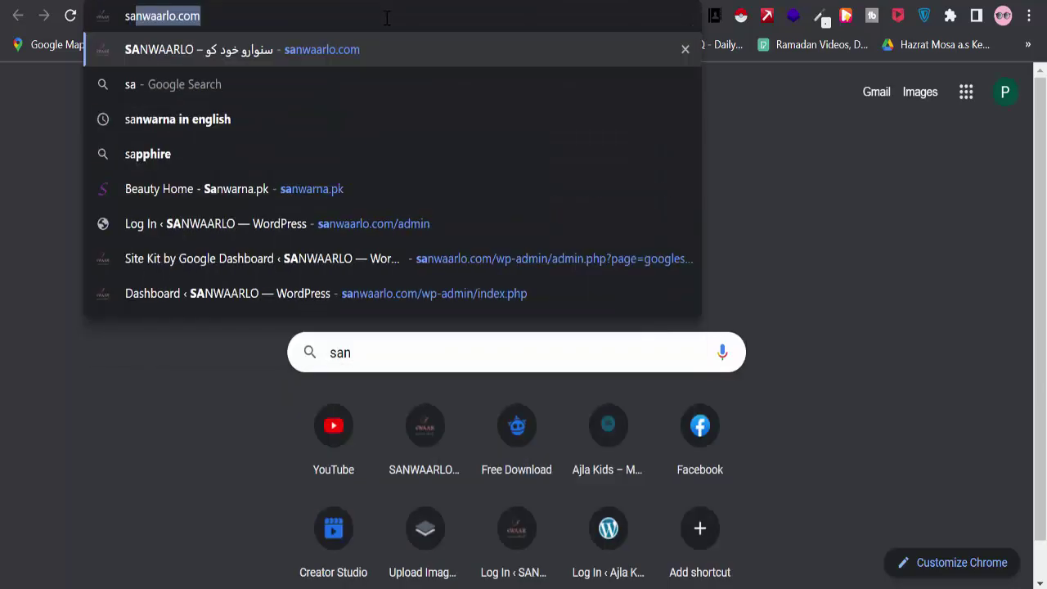
pyautogui.press('Return')
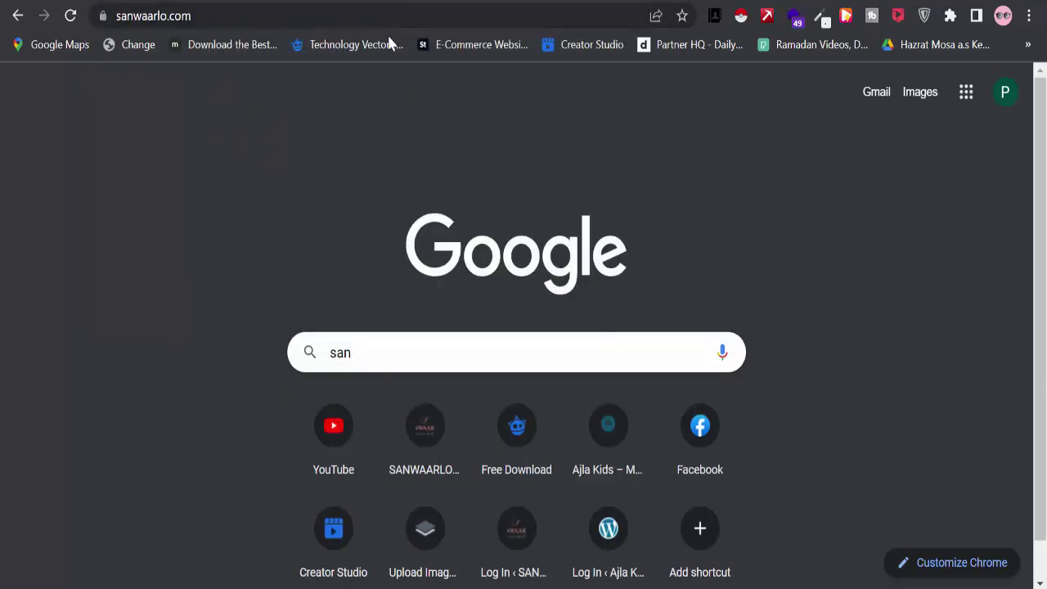
# - Open the Pure Jersey Fabric Printed Bra product page from the Recent Products section of the homepage
pyautogui.scroll(-10, 603, 409)
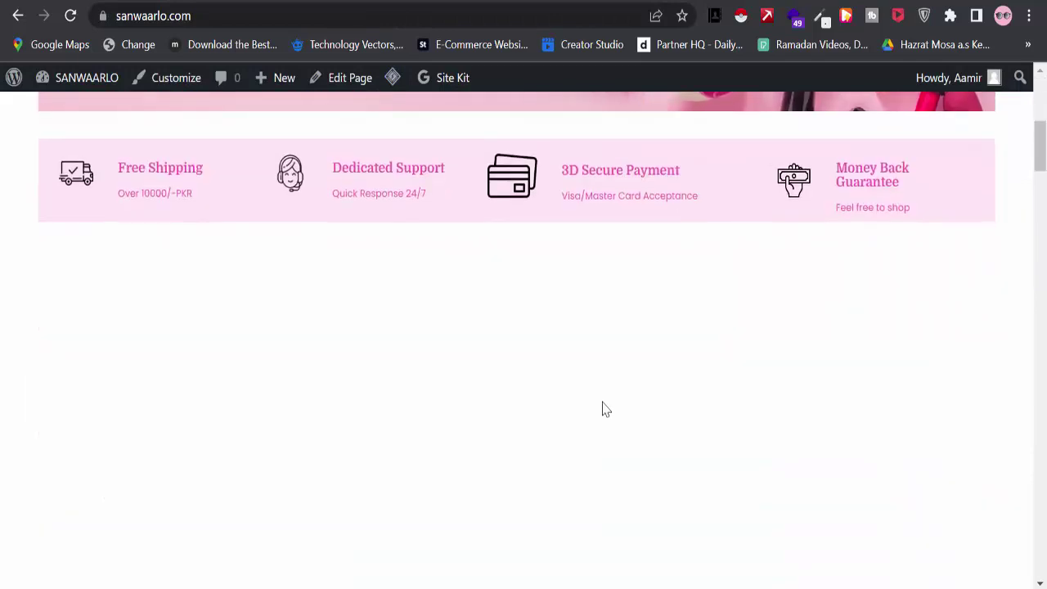
pyautogui.scroll(-5, 593, 378)
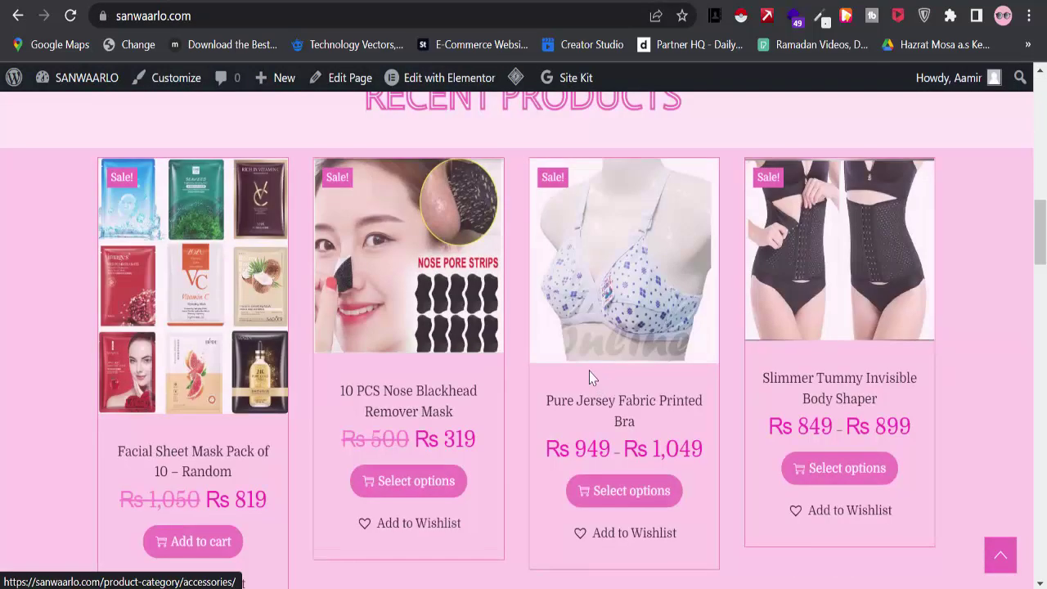
pyautogui.click(637, 334)
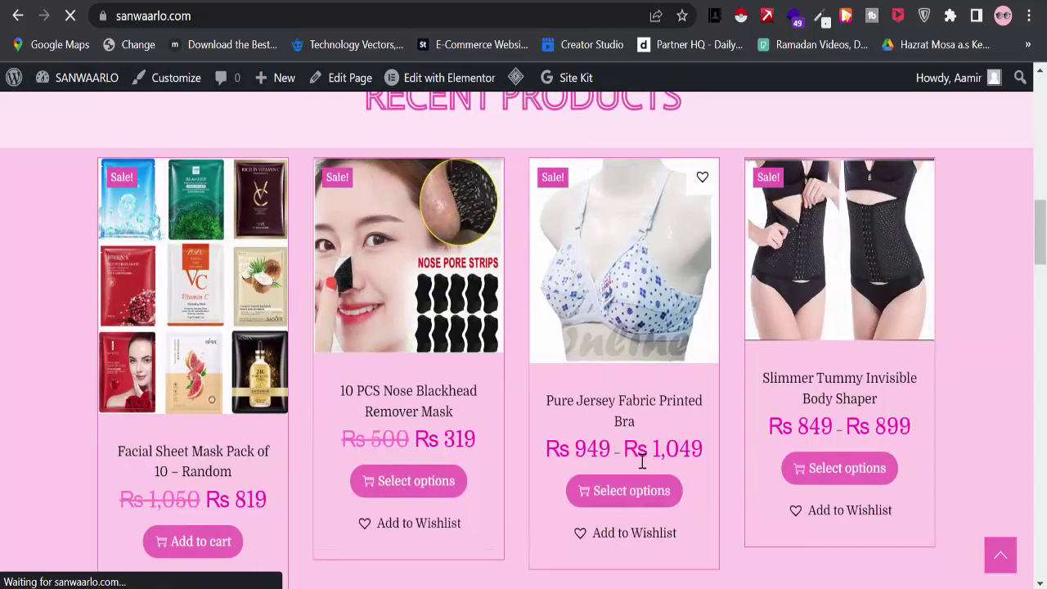
# - Choose size 34 and color Multi for the product and add one to the shopping cart
pyautogui.scroll(-10, 829, 408)
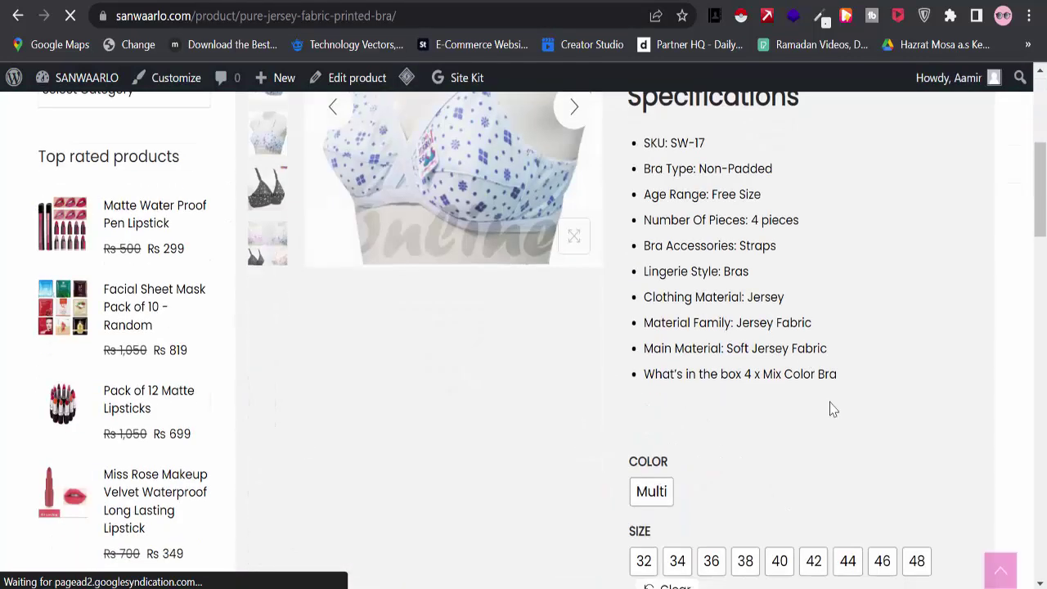
pyautogui.scroll(3, 829, 412)
pyautogui.click(674, 287)
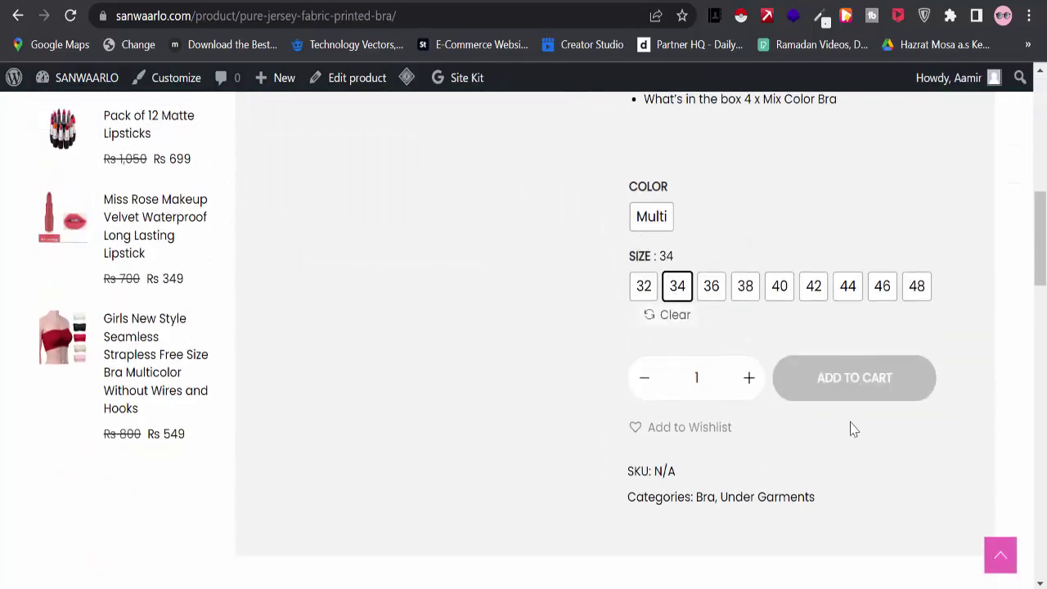
pyautogui.click(659, 223)
pyautogui.click(886, 454)
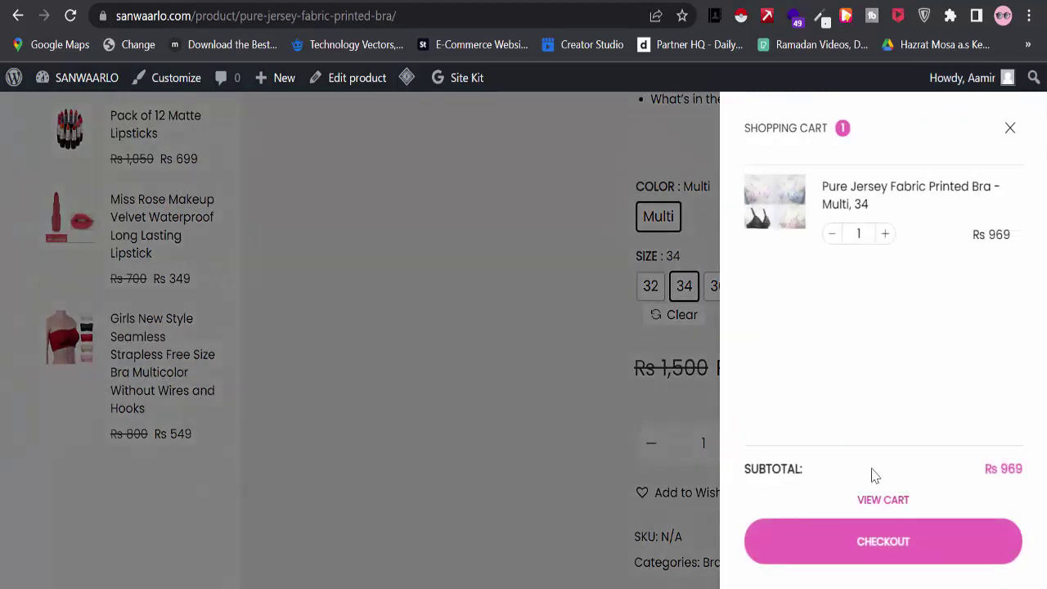
# - Proceed from the shopping cart to checkout and choose Easypay PK as the payment method
pyautogui.click(889, 500)
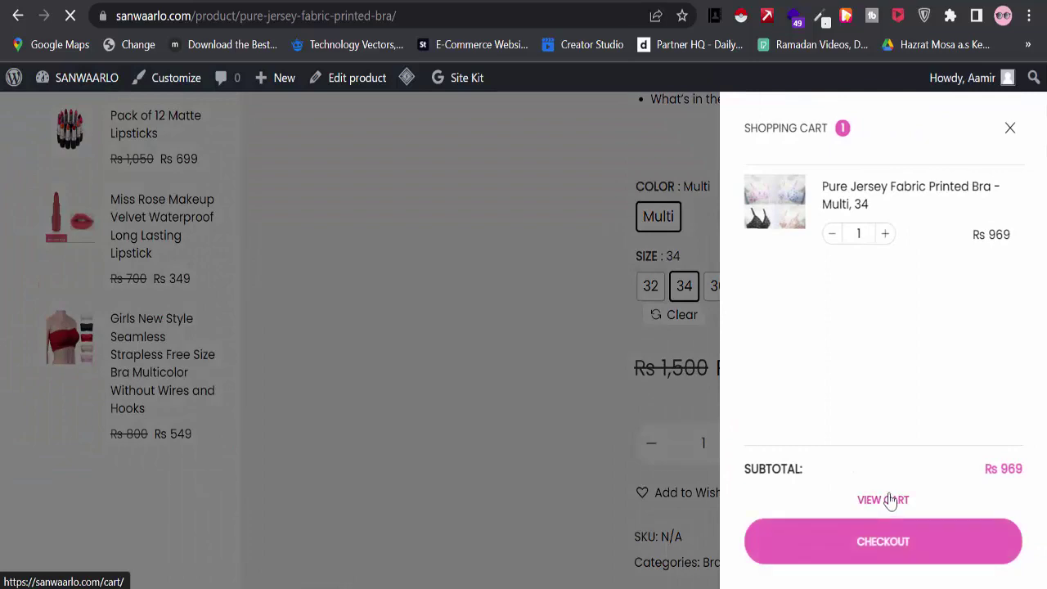
pyautogui.click(909, 551)
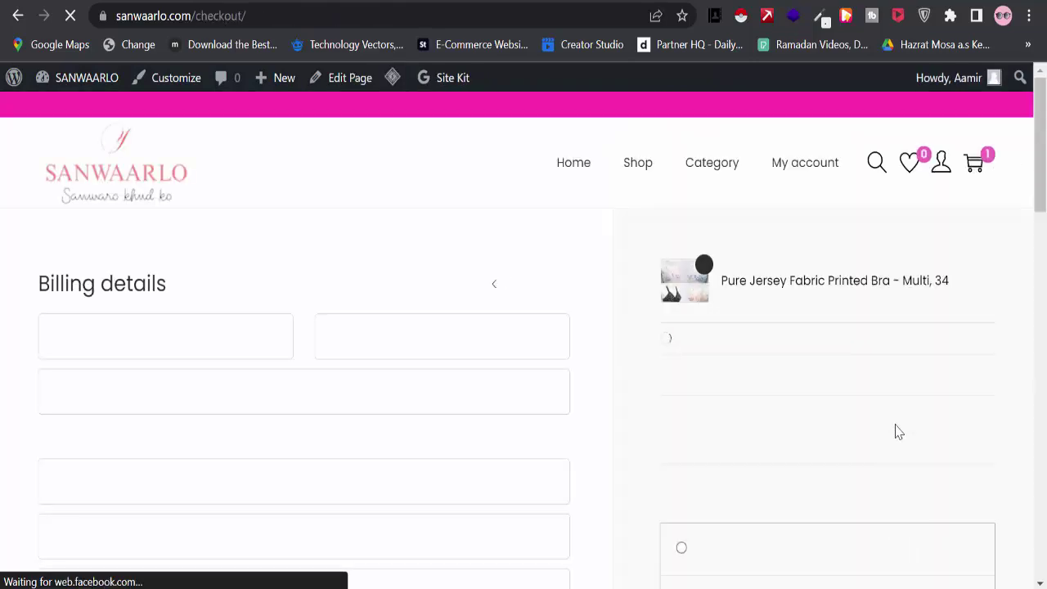
pyautogui.scroll(-7, 895, 425)
pyautogui.scroll(3, 895, 434)
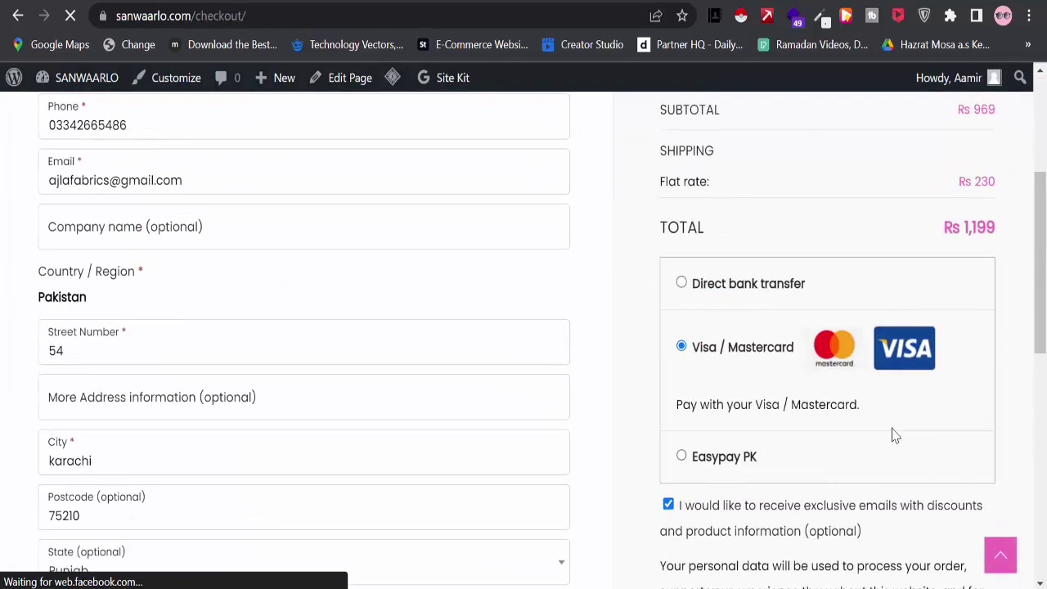
pyautogui.scroll(-2, 690, 449)
pyautogui.click(681, 319)
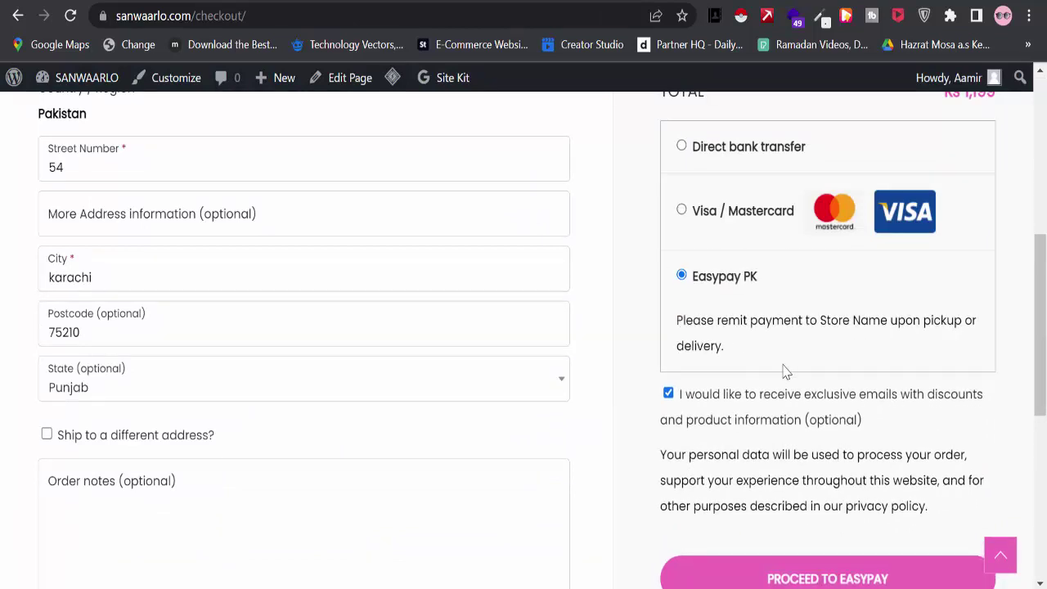
# - Review the checkout page's billing details, order total, Easypay PK description and Proceed to Easypay option
pyautogui.scroll(1, 754, 332)
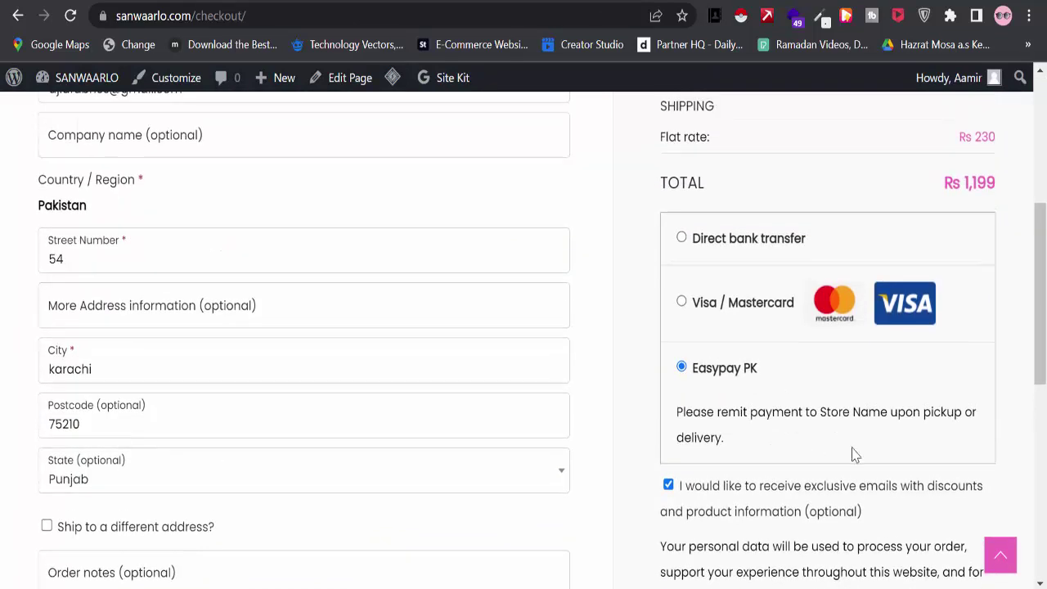
pyautogui.scroll(-2, 854, 455)
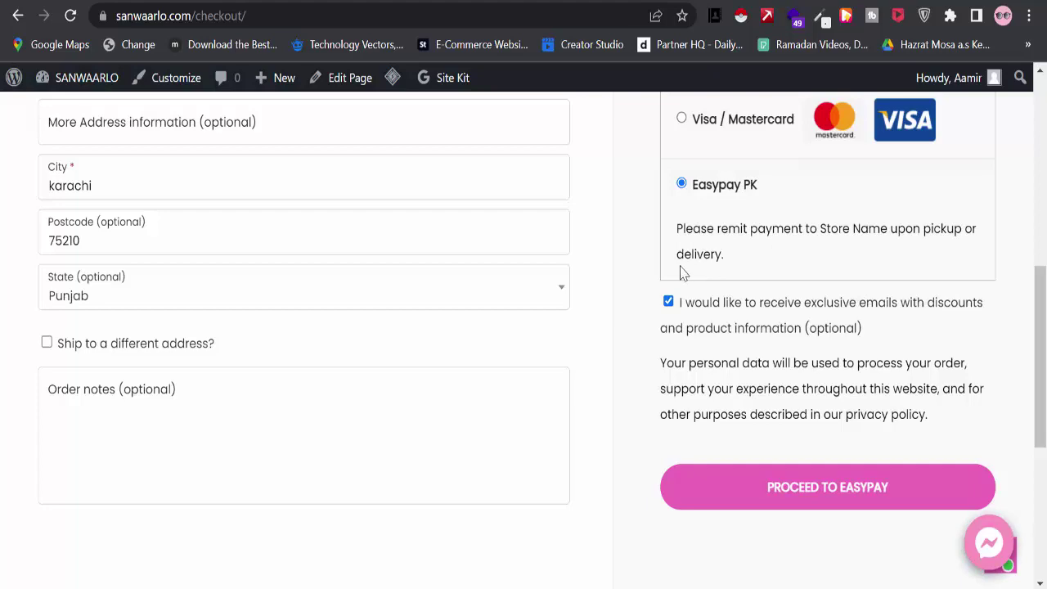
pyautogui.scroll(-2, 811, 362)
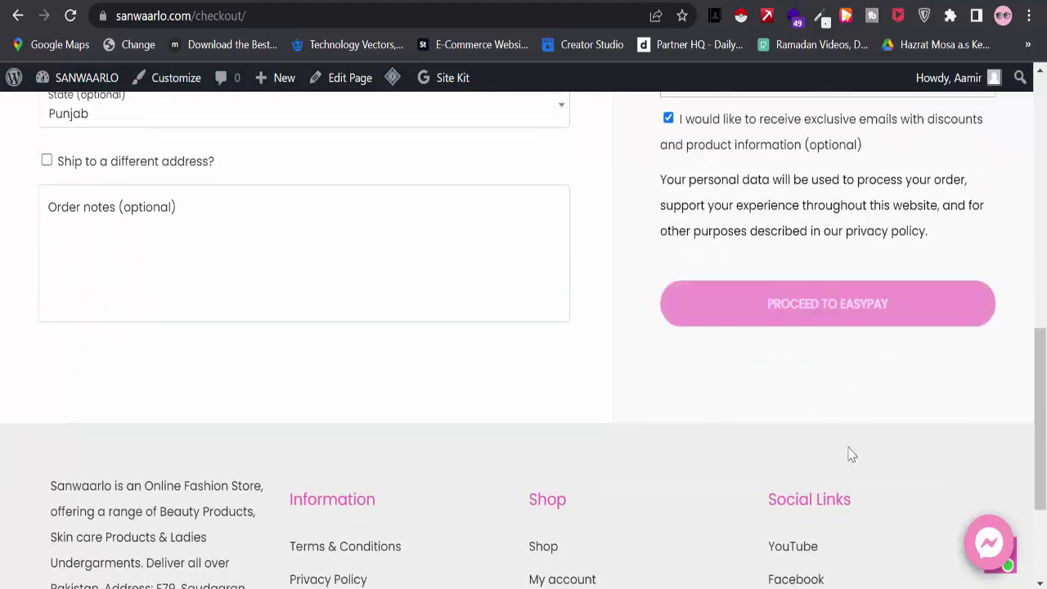
pyautogui.scroll(10, 848, 451)
pyautogui.scroll(-8, 730, 320)
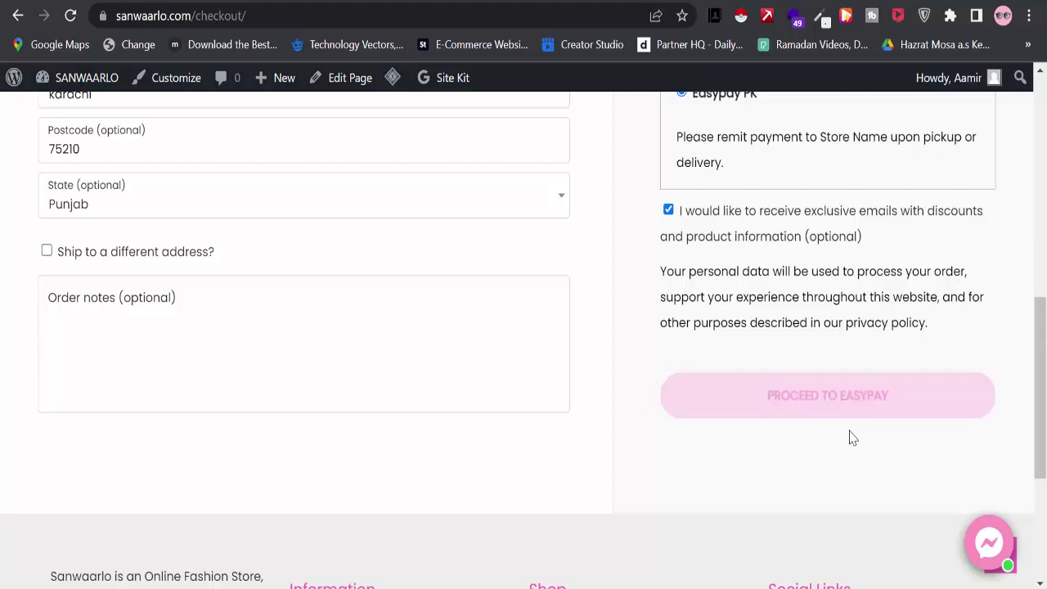
pyautogui.scroll(1, 835, 431)
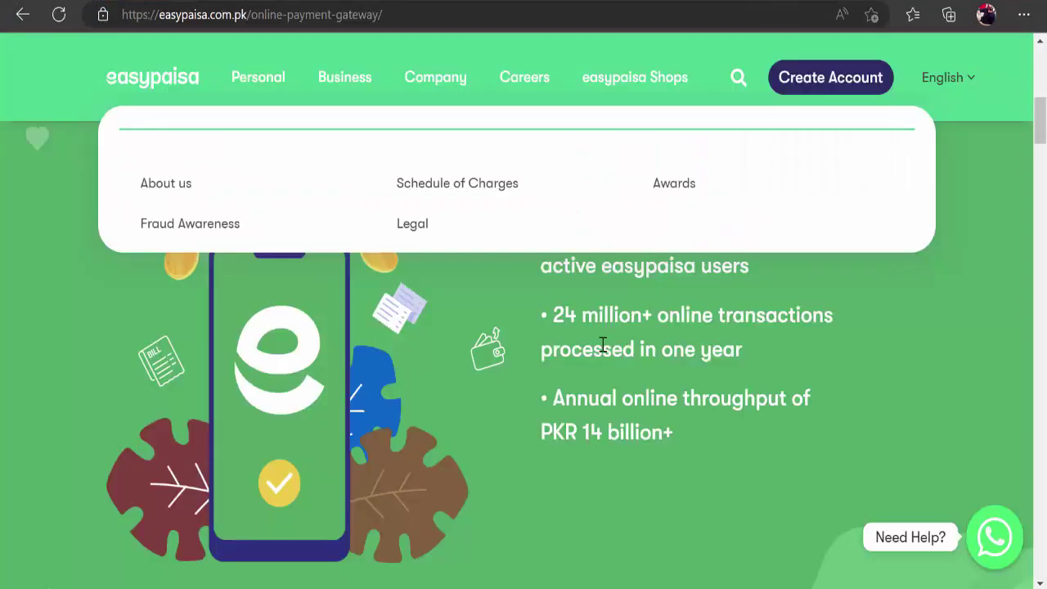
# - Switch to Edge and review the Easypaisa online payment gateway page, the woocommerce-easypay GitHub repository and the Merchant Registration form
pyautogui.scroll(-5, 601, 384)
pyautogui.scroll(5, 601, 387)
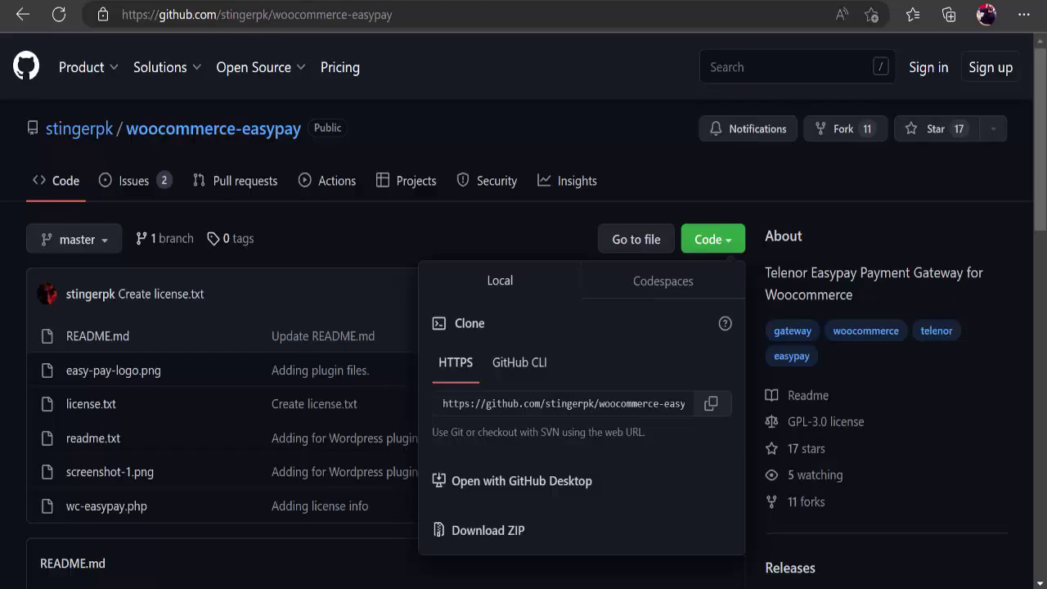
pyautogui.hotkey('alt', 'Left')
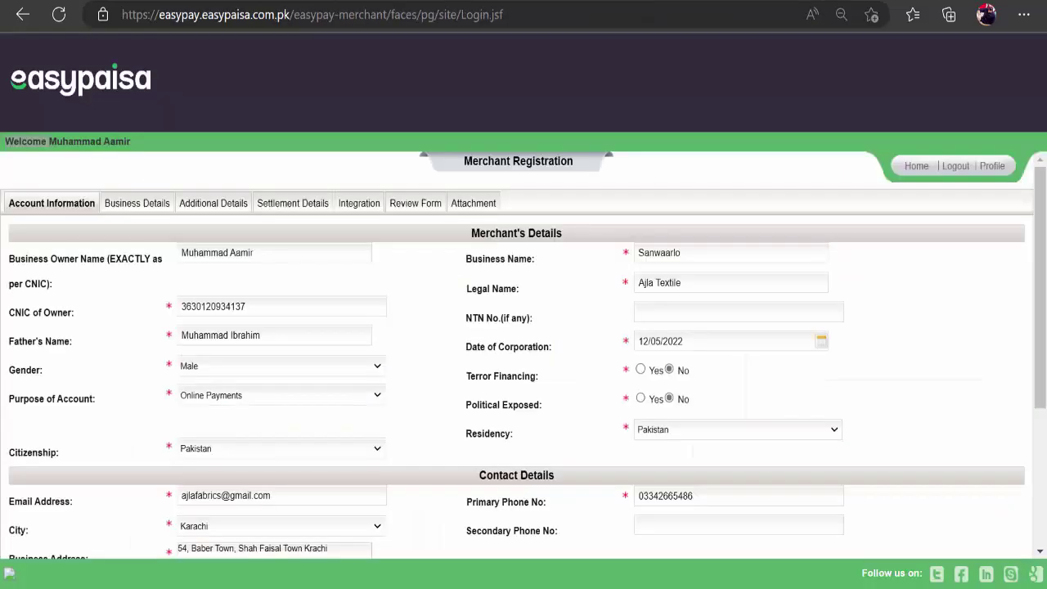
pyautogui.scroll(-3, 595, 367)
pyautogui.scroll(3, 597, 384)
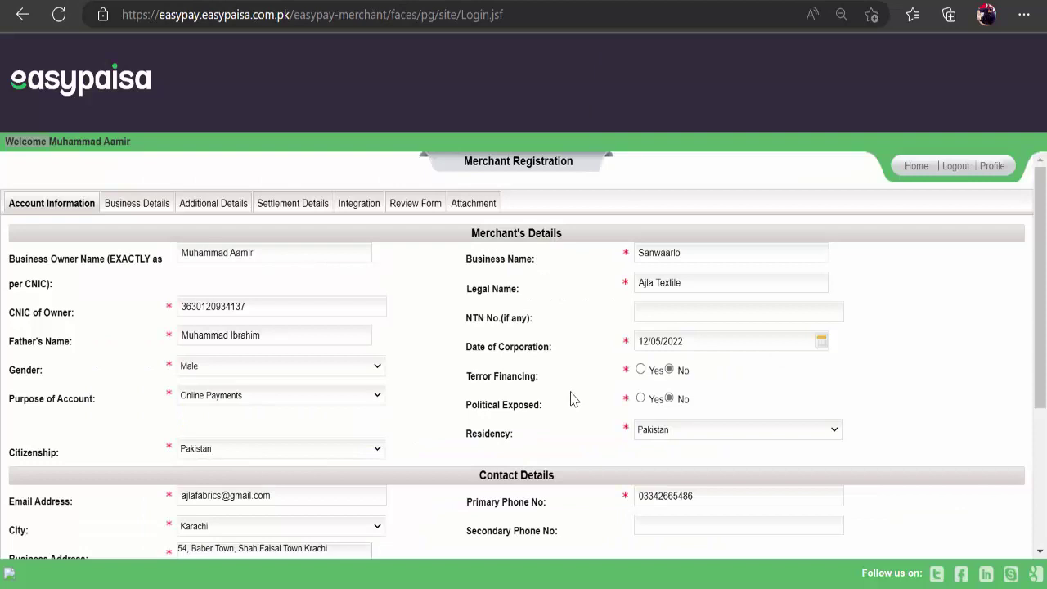
# - Open the Easypaisa payment page integration and user flow demo from the Easypay merchant login page
pyautogui.scroll(-3, 573, 398)
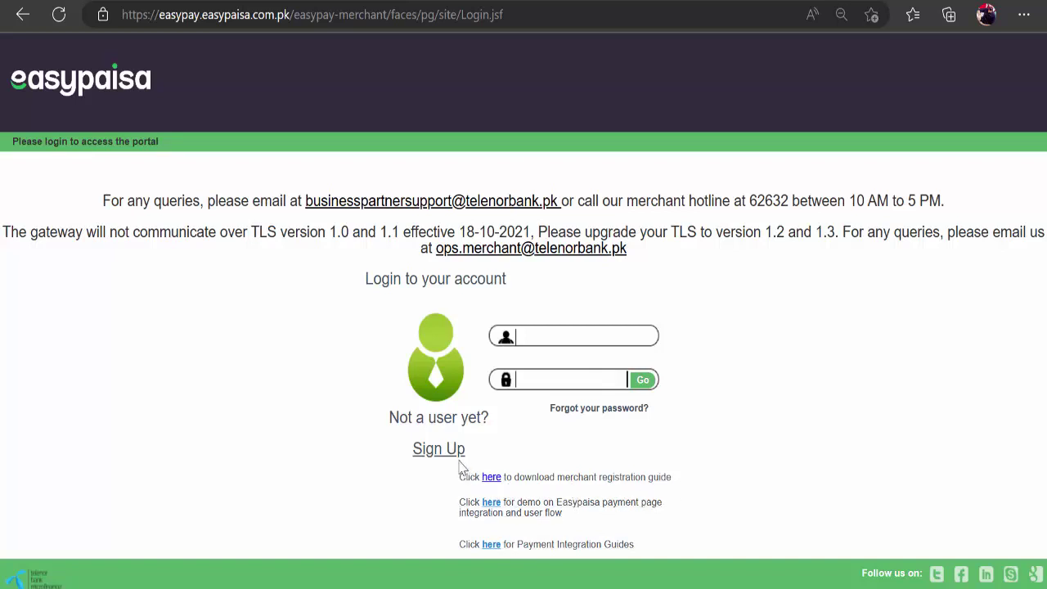
pyautogui.click(489, 506)
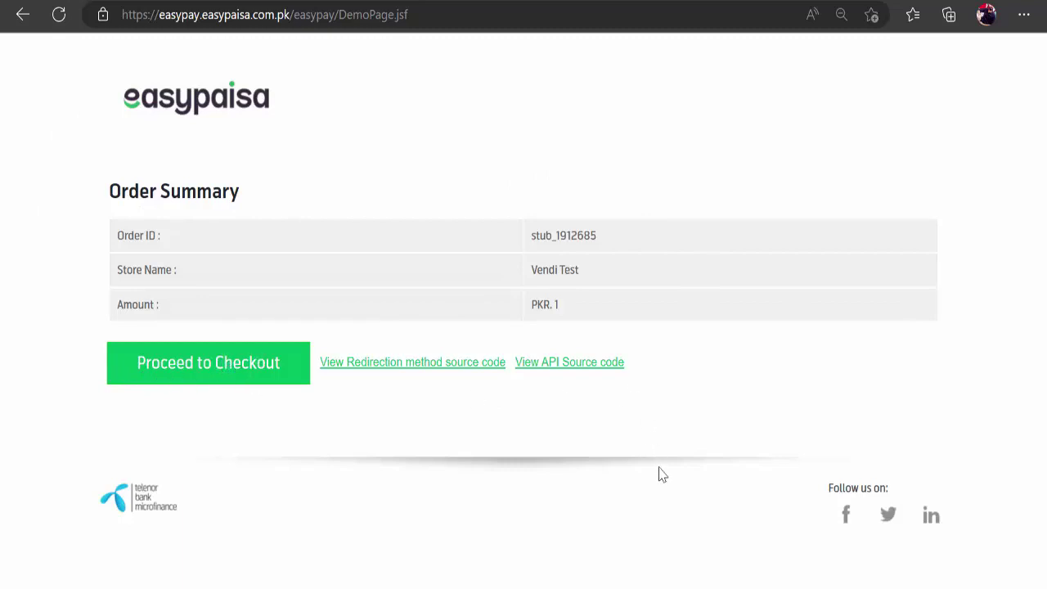
pyautogui.moveTo(548, 588)
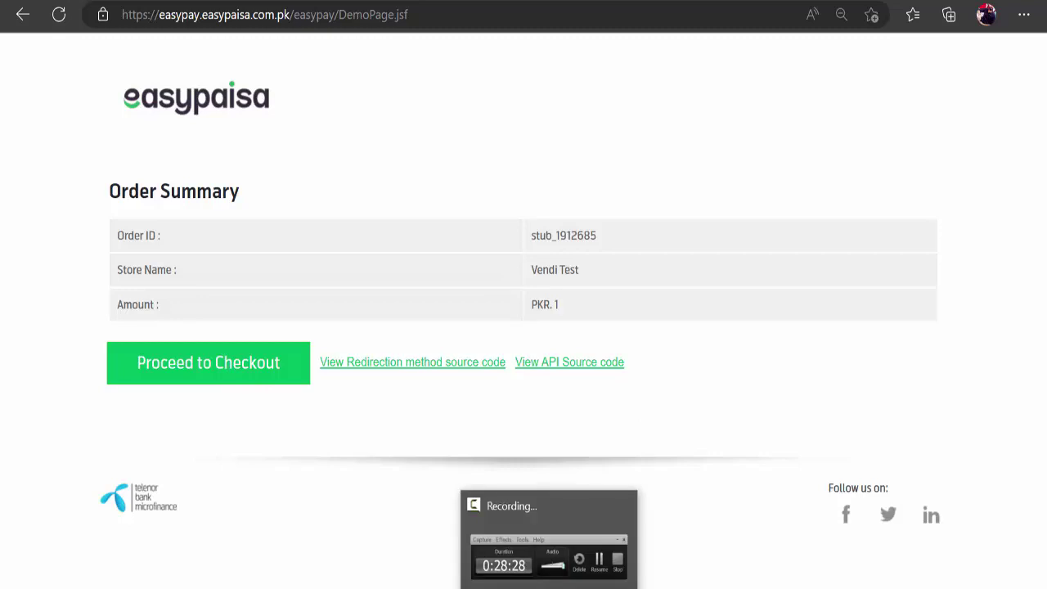